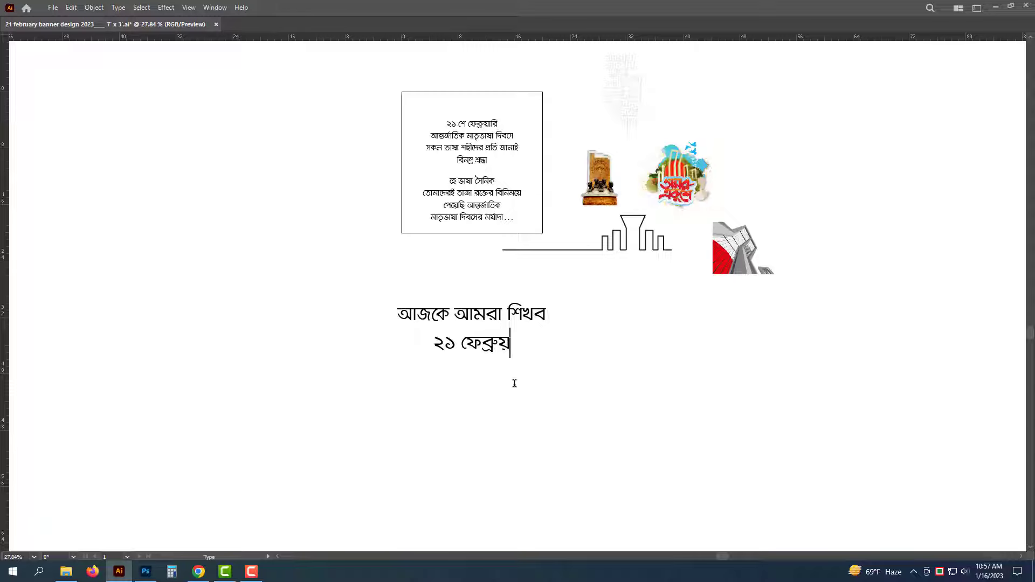
- Complete the note's second line as "২১ ফেব্রুয়ারি ব্যানার ডিজাইন" and add a third line "সাইজ ৮ফিট বাই ৩ফিট"
{"action": "type", "text": "ারি ব্যানা"}
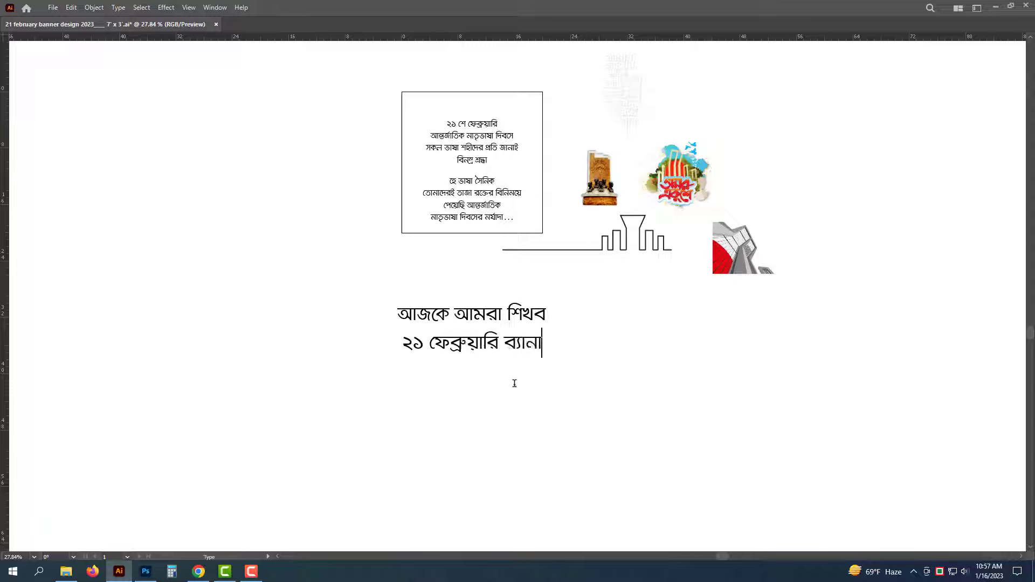
{"action": "type", "text": "র ডিজা"}
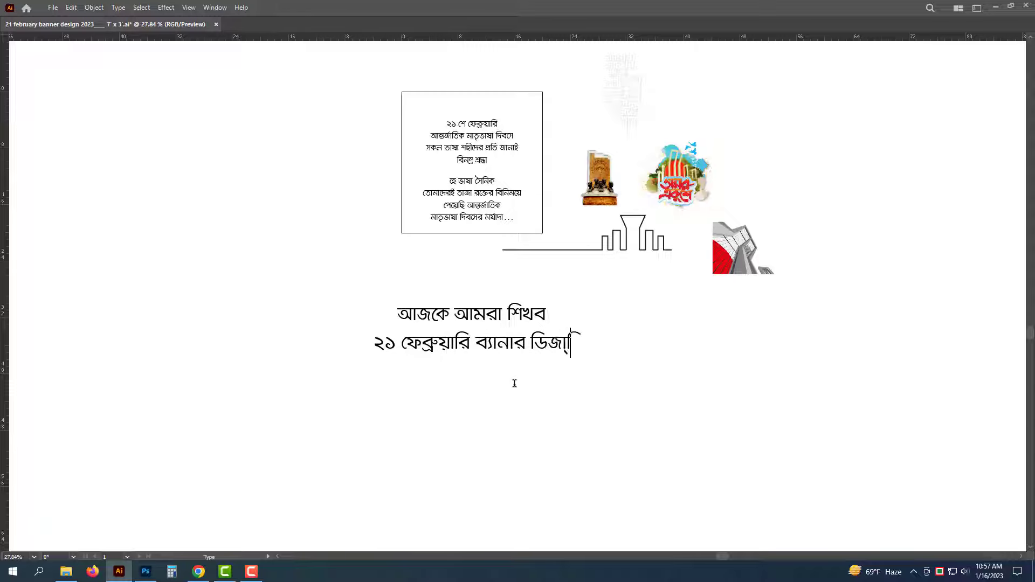
{"action": "type", "text": "ইন "}
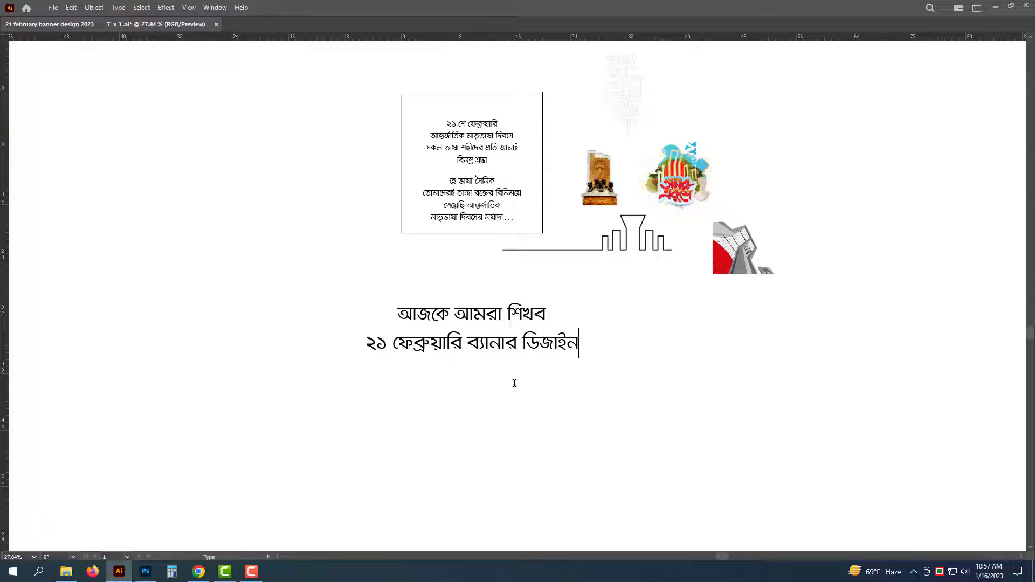
{"action": "type", "text": "সাইজ ৮ফিট "}
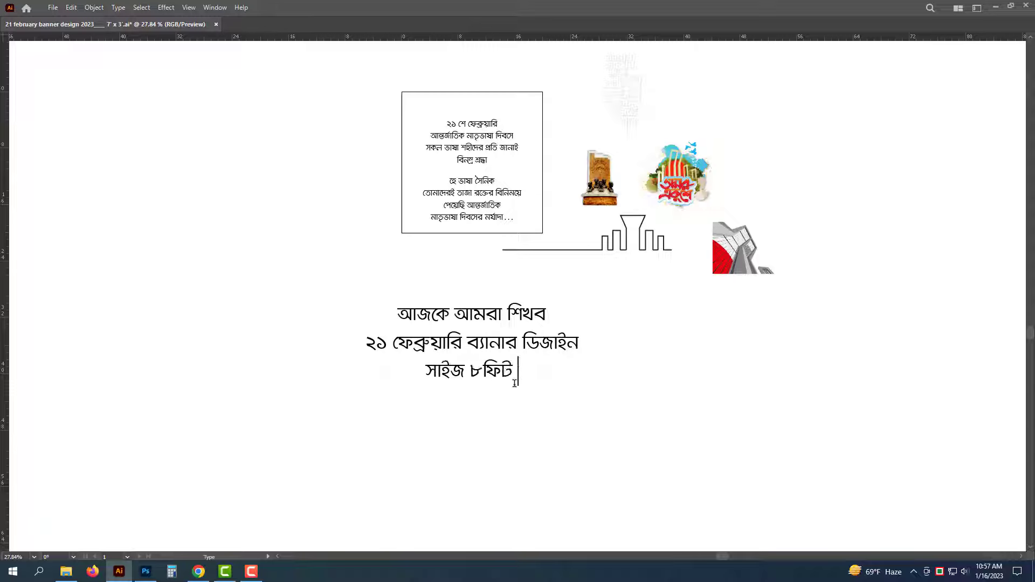
{"action": "type", "text": "বাই ৩ফি"}
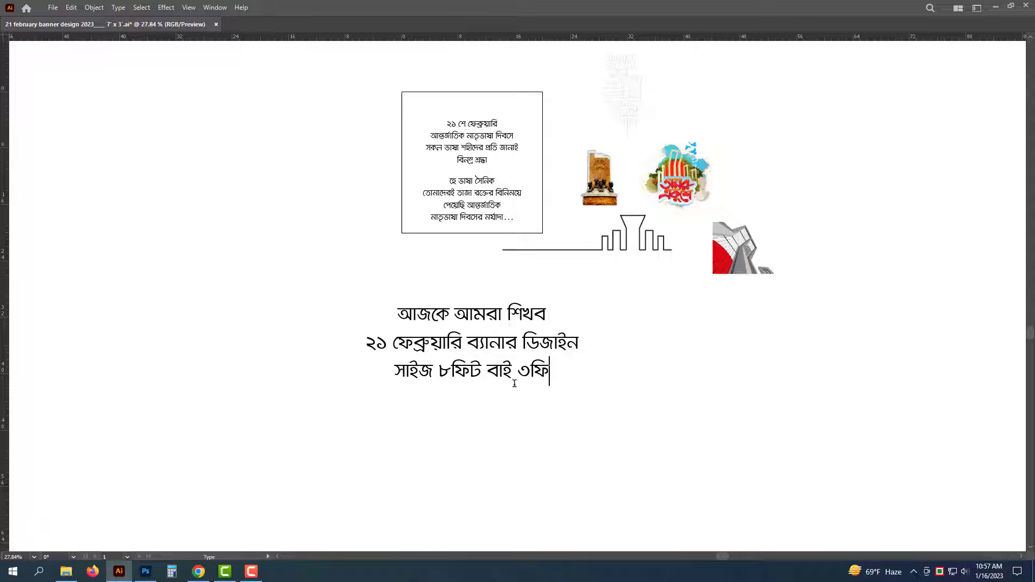
{"action": "type", "text": "ট"}
{"action": "key", "text": "Escape"}
{"action": "left_click", "coordinate": [532, 430]}
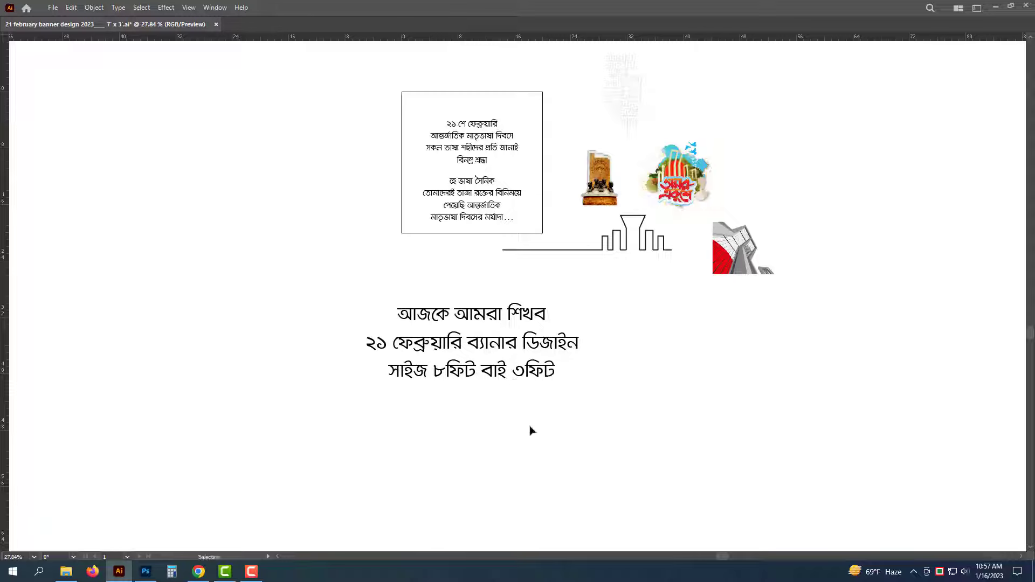
- Bring back the hidden workspace tools and delete the three-line Bengali note below the reference artwork
{"action": "key", "text": "Tab"}
{"action": "left_click", "coordinate": [526, 354]}
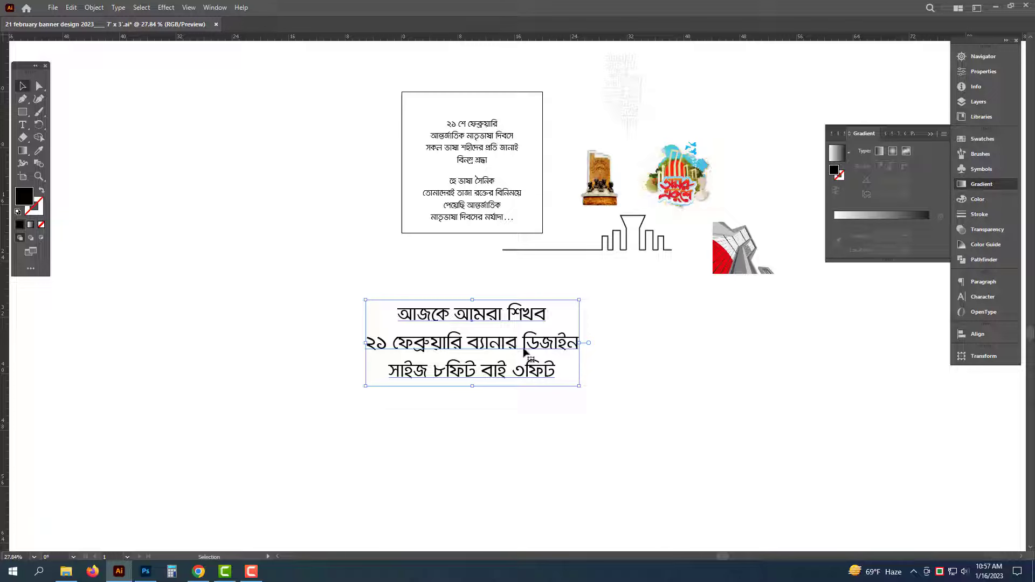
{"action": "left_click", "coordinate": [990, 358]}
{"action": "left_click", "coordinate": [606, 407]}
{"action": "left_click", "coordinate": [486, 326]}
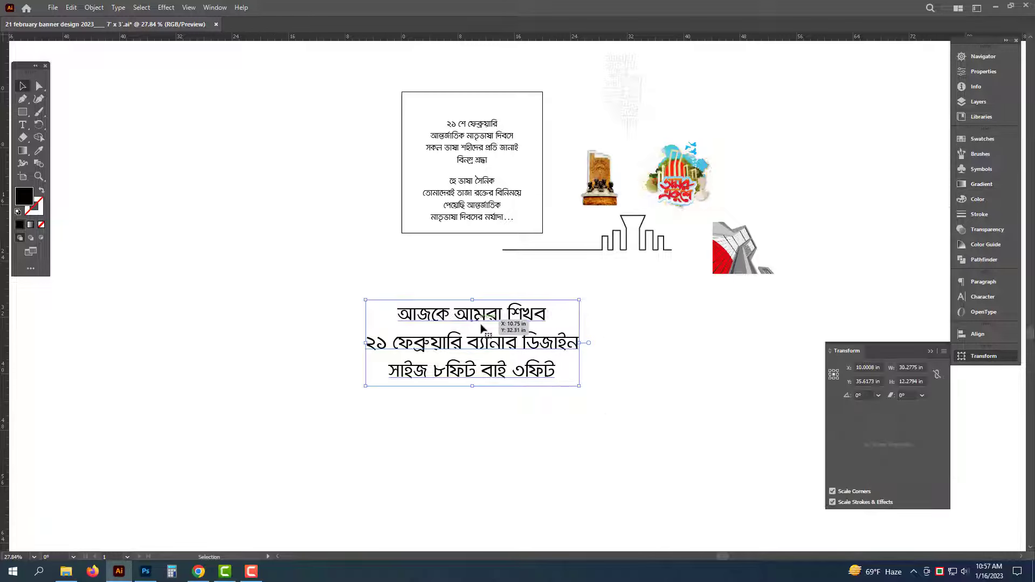
{"action": "left_click", "coordinate": [120, 176]}
- Create a rectangle 96 in wide and 36 in high for the banner background
{"action": "key", "text": "m"}
{"action": "left_click", "coordinate": [482, 339]}
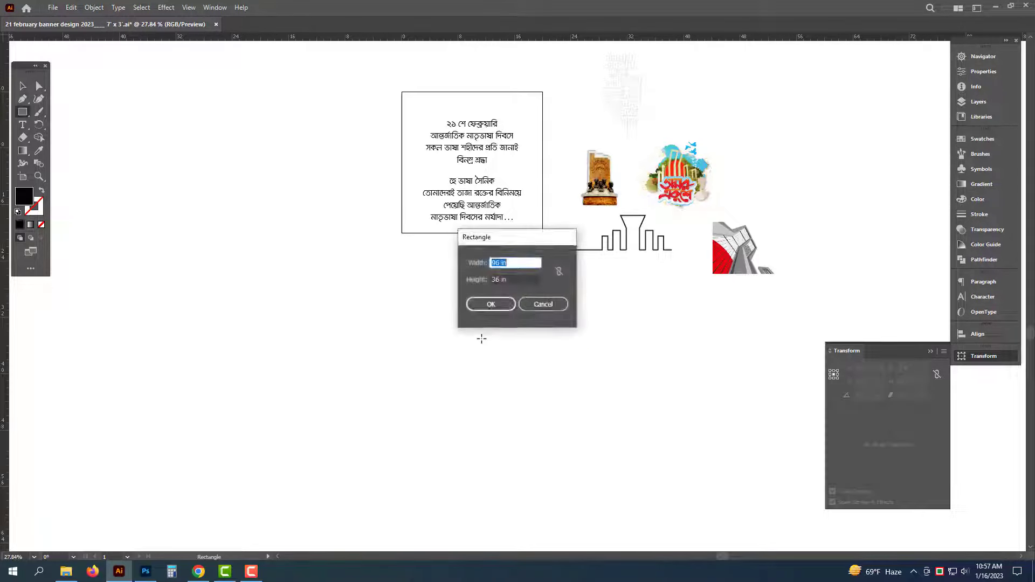
{"action": "type", "text": "96"}
{"action": "key", "text": "Tab"}
{"action": "type", "text": "3"}
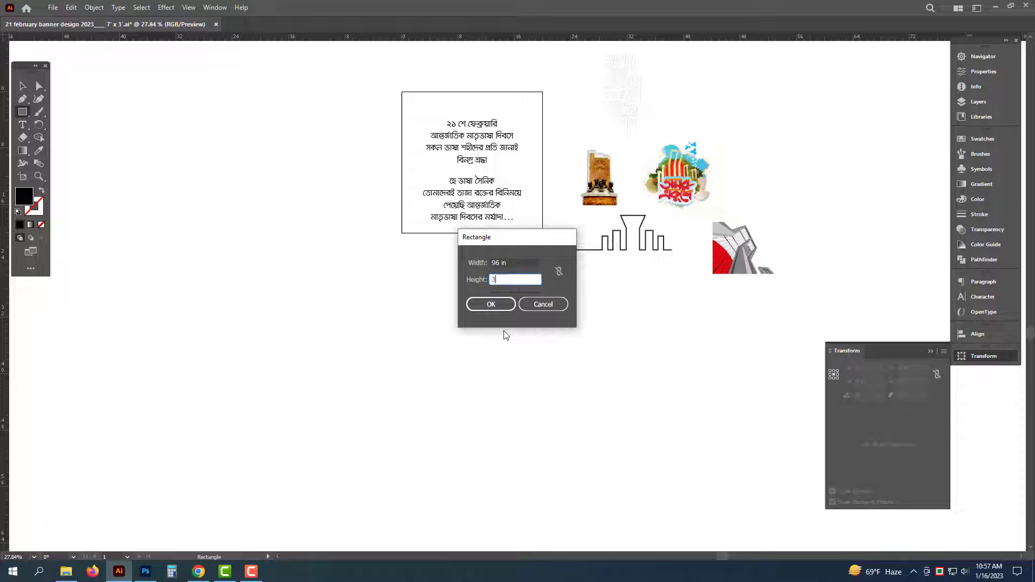
{"action": "key", "text": "Return"}
- Move the black rectangle below the reference artwork and place a vertical guide through its centre
{"action": "left_click", "coordinate": [23, 85]}
{"action": "left_click_drag", "start_coordinate": [321, 159], "coordinate": [178, 163]}
{"action": "left_click_drag", "start_coordinate": [607, 284], "coordinate": [474, 323]}
{"action": "left_click_drag", "start_coordinate": [330, 244], "coordinate": [412, 291]}
{"action": "left_click_drag", "start_coordinate": [497, 335], "coordinate": [407, 282]}
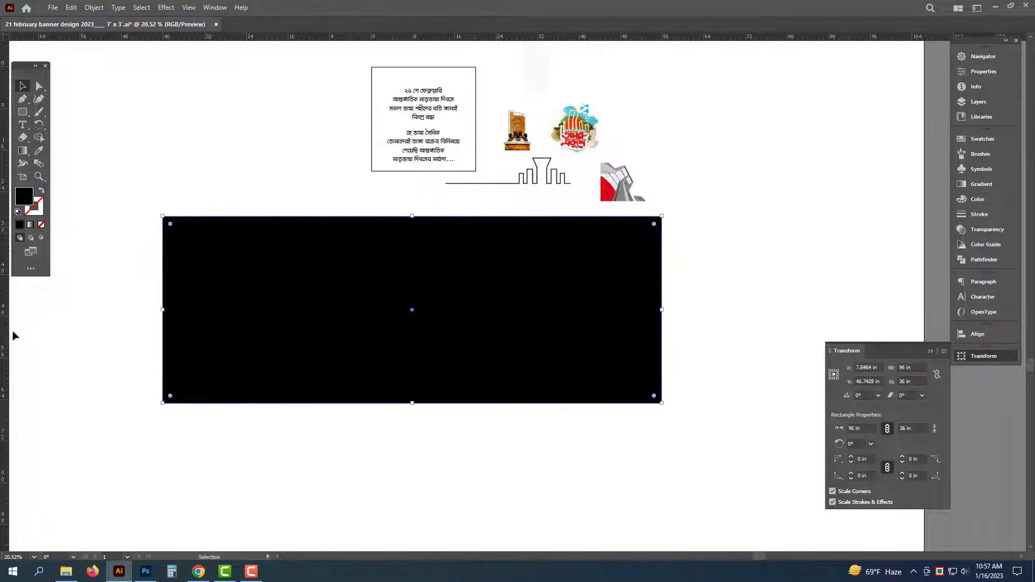
{"action": "left_click_drag", "start_coordinate": [7, 335], "coordinate": [412, 291]}
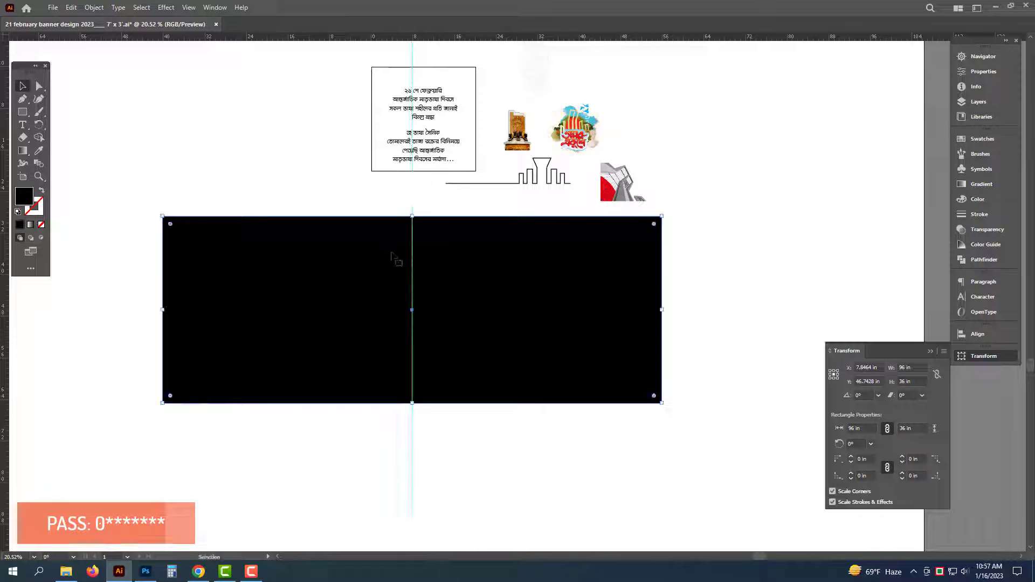
- Swap the rectangle's fill and stroke to leave a black outline, and offset its path inward by -1 in
{"action": "scroll", "coordinate": [405, 278], "scroll_direction": "up", "scroll_amount": 2}
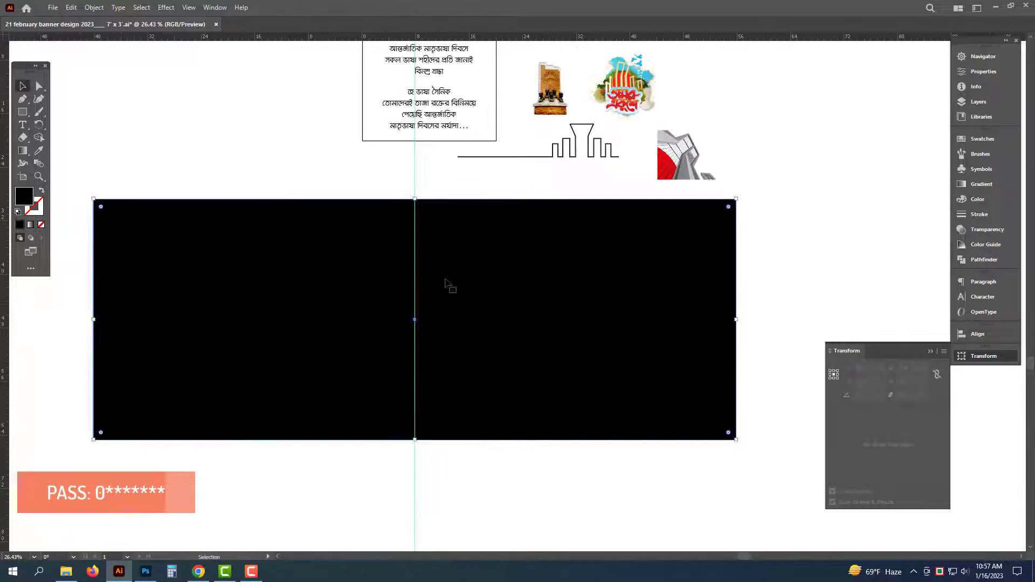
{"action": "left_click", "coordinate": [42, 192]}
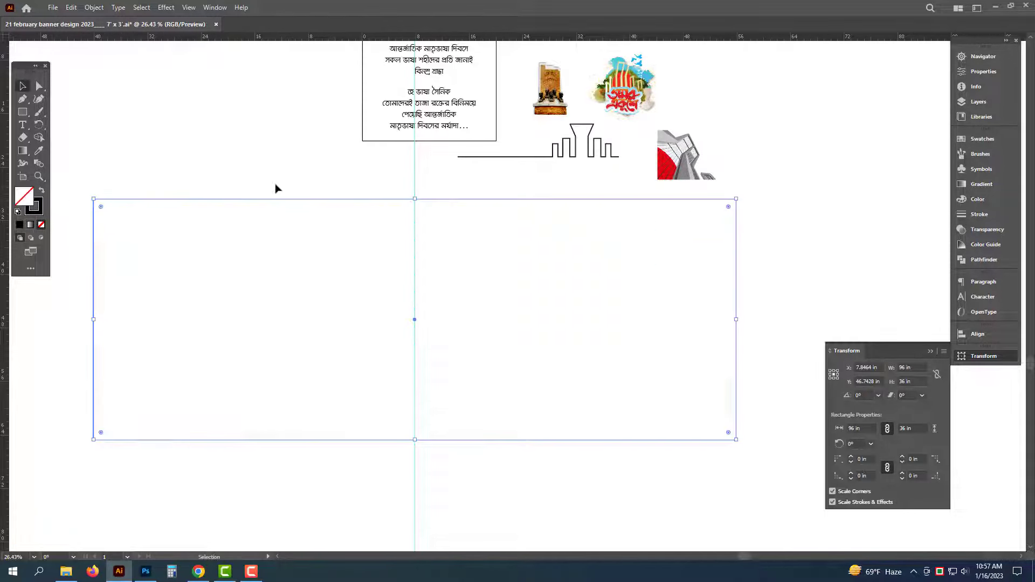
{"action": "key", "text": "alt+o"}
{"action": "key", "text": "p"}
{"action": "mouse_move", "coordinate": [212, 266]}
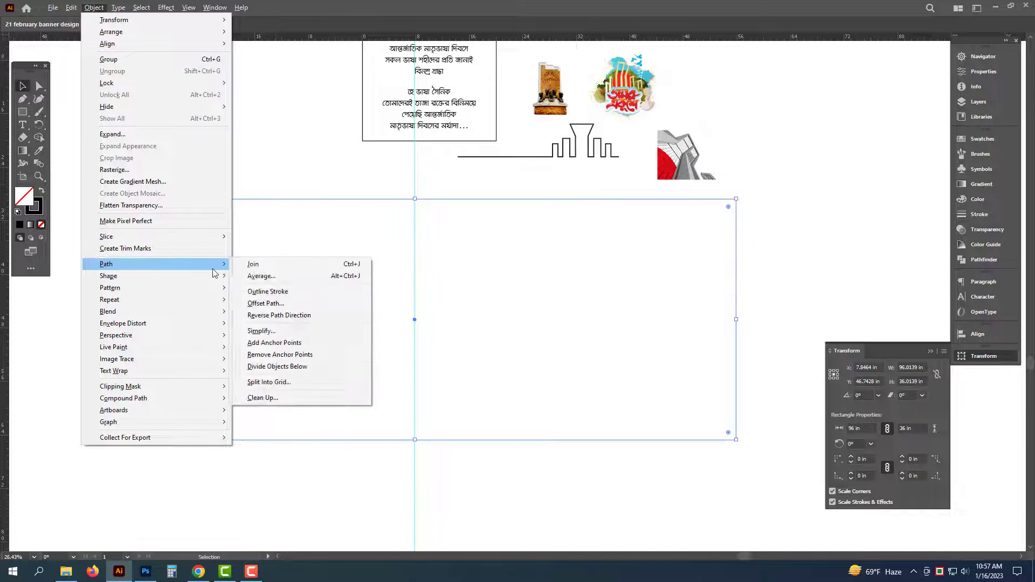
{"action": "left_click", "coordinate": [260, 303]}
{"action": "type", "text": "-1"}
{"action": "key", "text": "Return"}
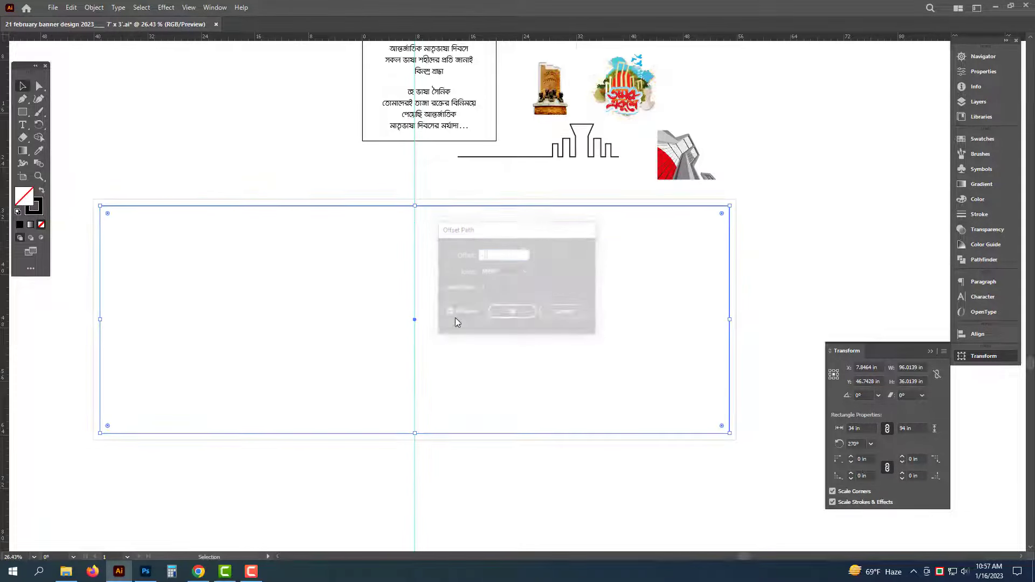
- Fill the outer rectangle with the linear white-to-black gradient at an angle of 90°
{"action": "left_click", "coordinate": [209, 199]}
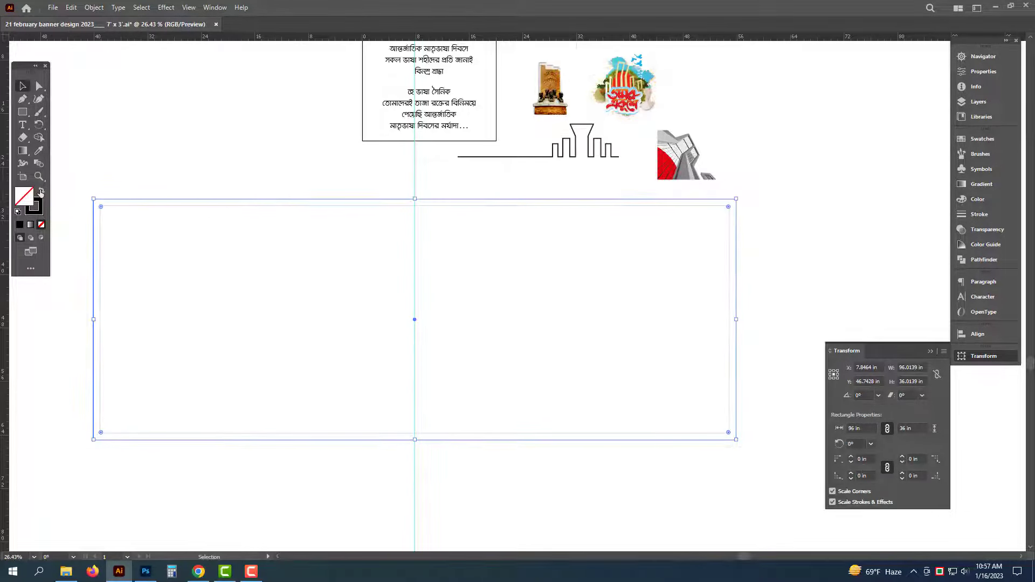
{"action": "left_click", "coordinate": [41, 191]}
{"action": "left_click", "coordinate": [981, 184]}
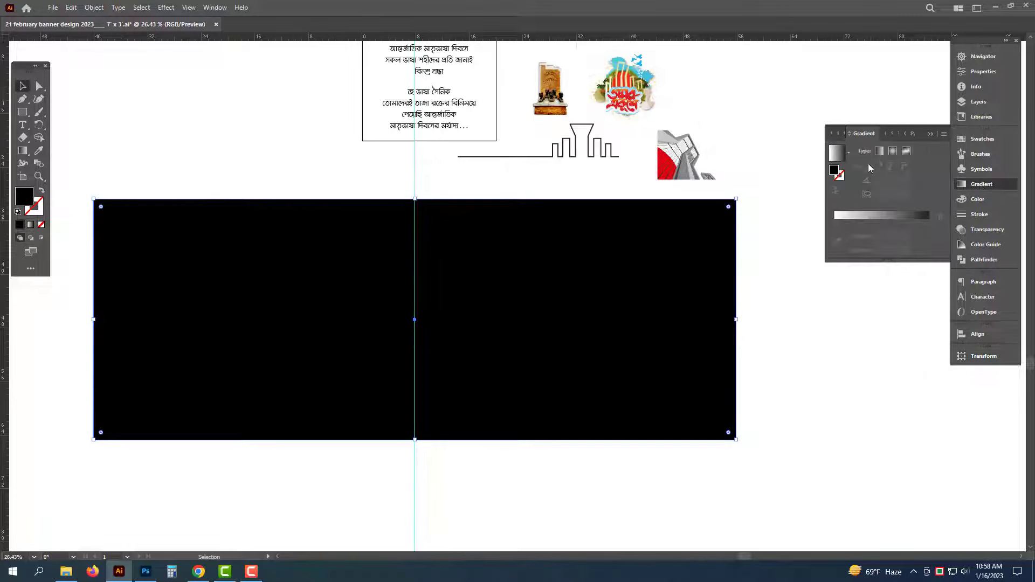
{"action": "left_click", "coordinate": [836, 153]}
{"action": "left_click", "coordinate": [890, 193]}
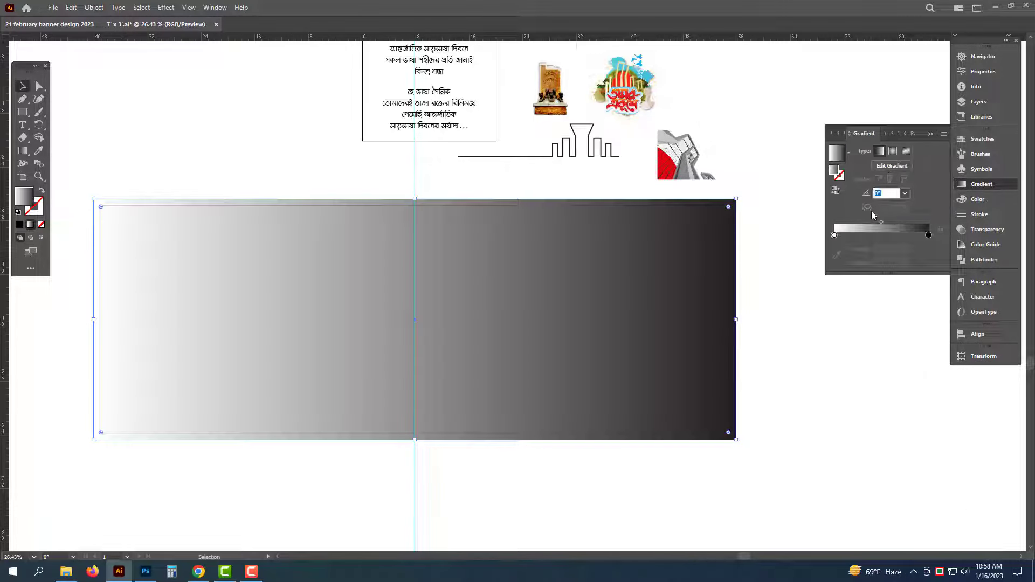
{"action": "type", "text": "90"}
{"action": "key", "text": "Return"}
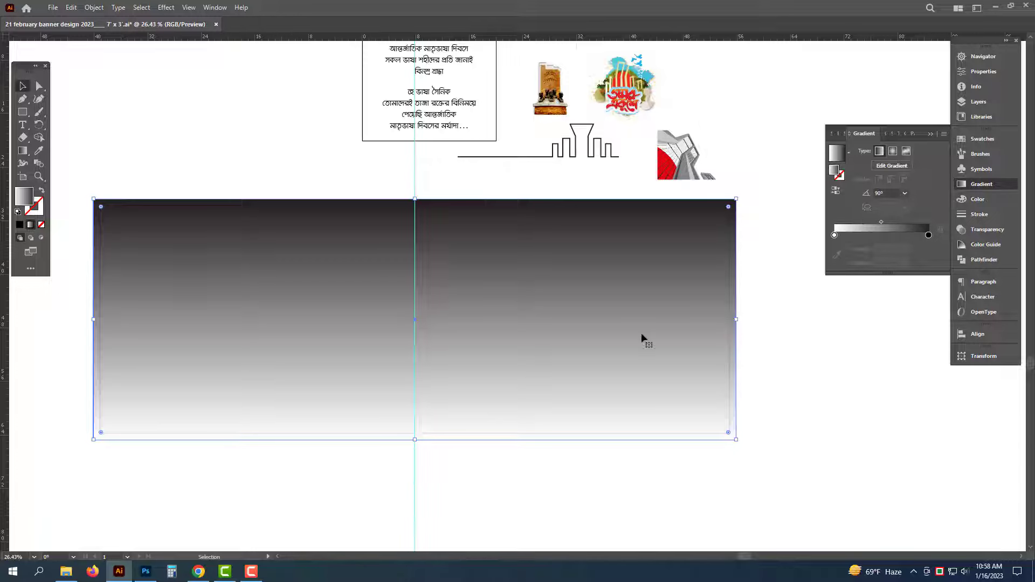
- Duplicate the gradient rectangle in front, shorten the copy to a thin strip along the banner's bottom edge and fill it solid black
{"action": "key", "text": "ctrl+c"}
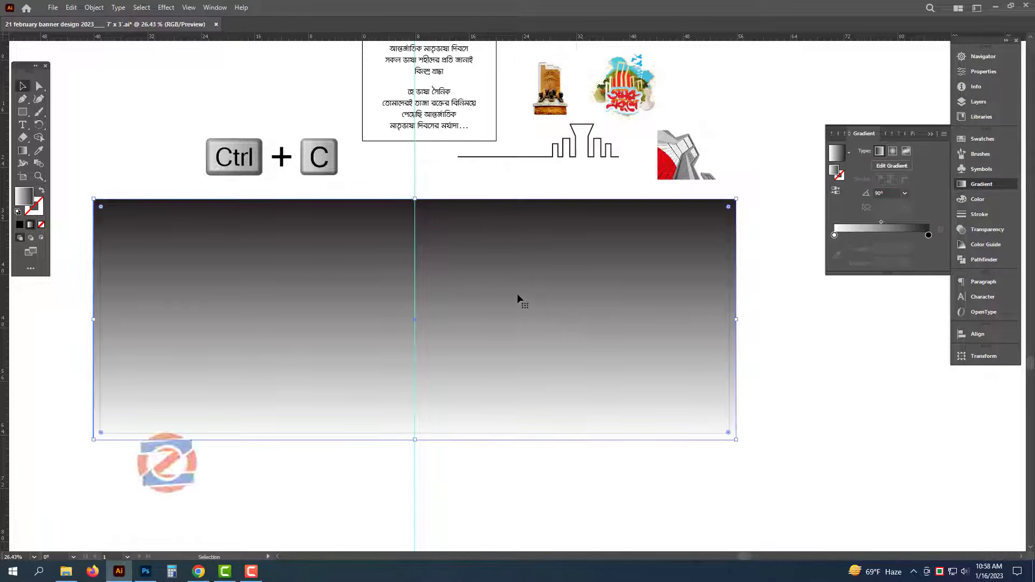
{"action": "key", "text": "ctrl+f"}
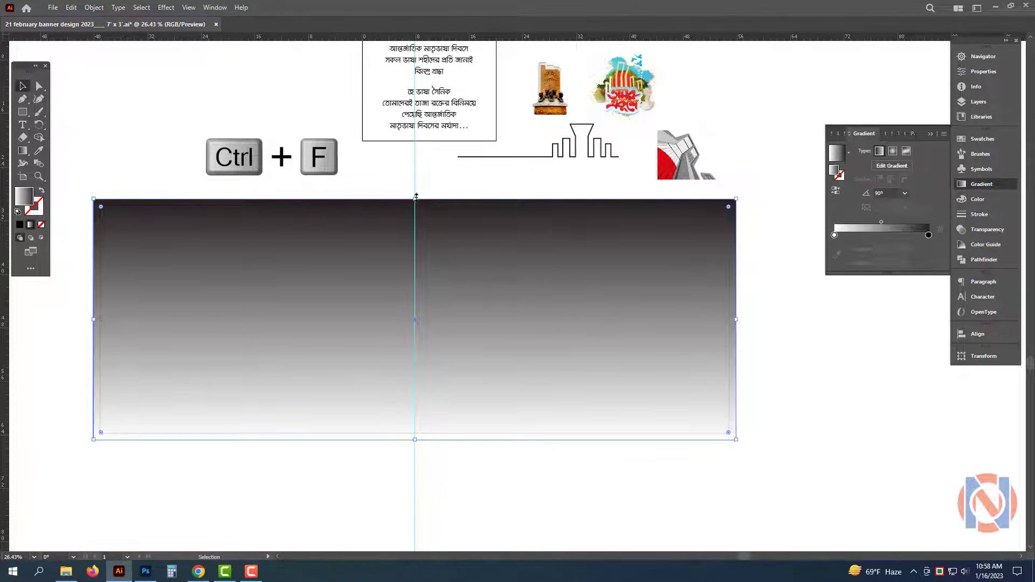
{"action": "left_click_drag", "start_coordinate": [379, 360], "coordinate": [383, 405]}
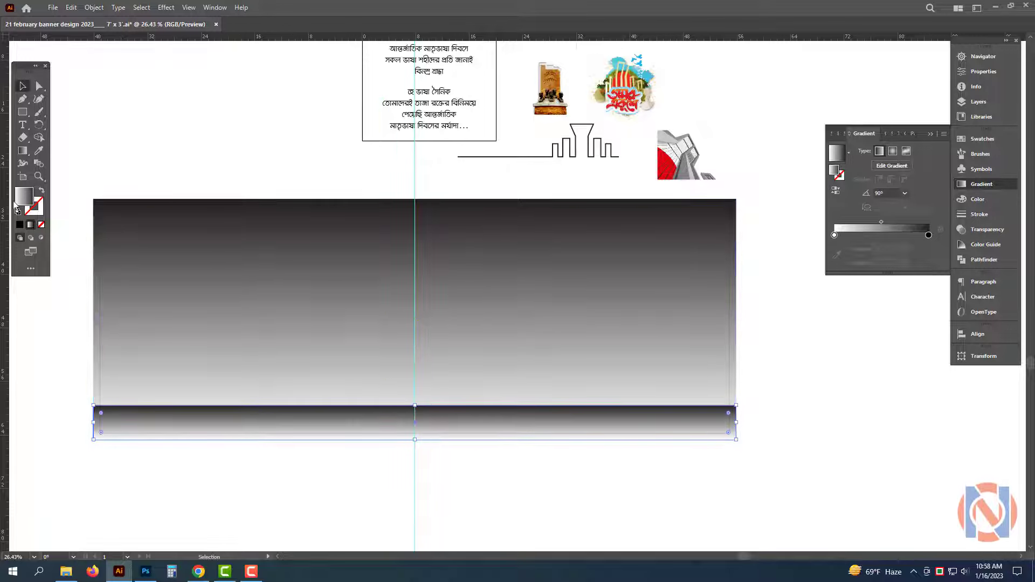
{"action": "left_click", "coordinate": [20, 225]}
{"action": "left_click", "coordinate": [862, 435]}
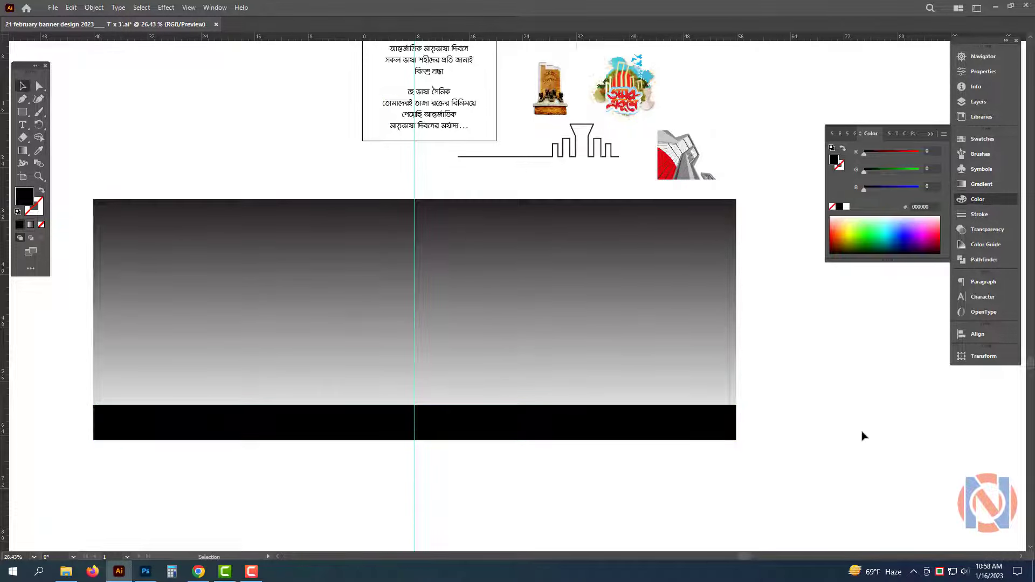
- Enlarge the red and grey monument artwork so it overlaps the right end of the banner
{"action": "left_click_drag", "start_coordinate": [791, 374], "coordinate": [855, 428]}
{"action": "left_click", "coordinate": [743, 354]}
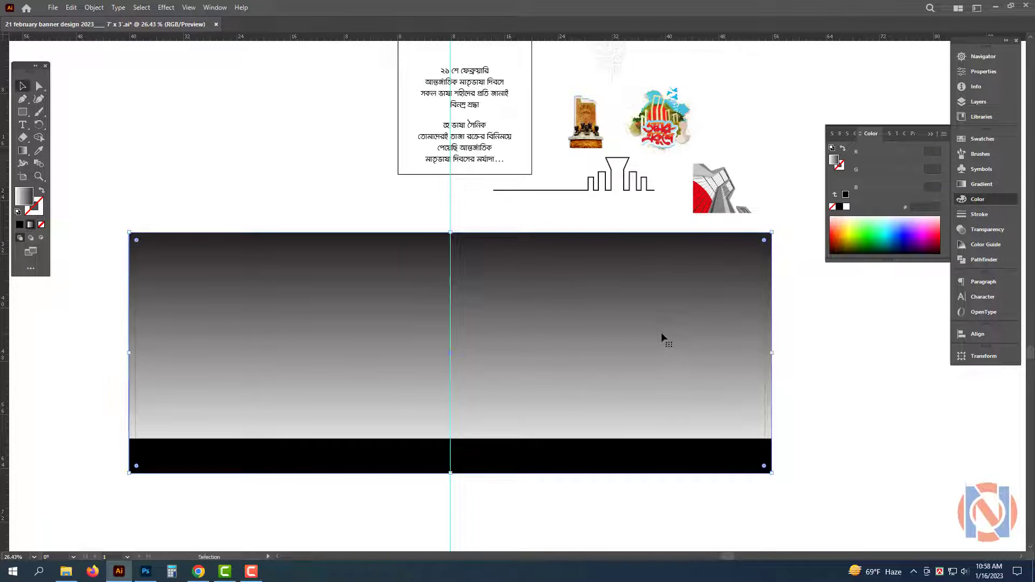
{"action": "left_click", "coordinate": [840, 348]}
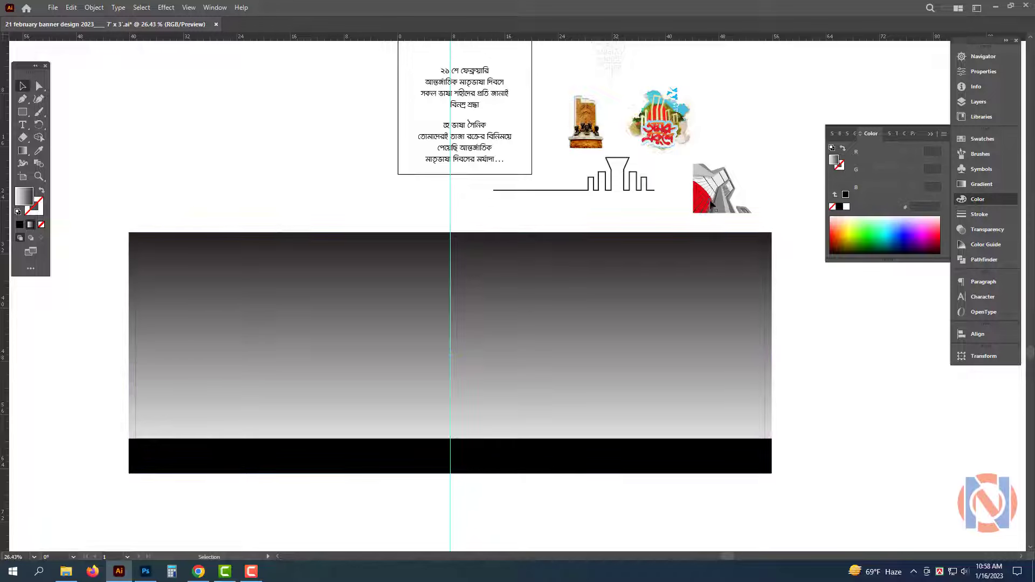
{"action": "left_click", "coordinate": [711, 199]}
{"action": "left_click_drag", "start_coordinate": [723, 213], "coordinate": [705, 368]}
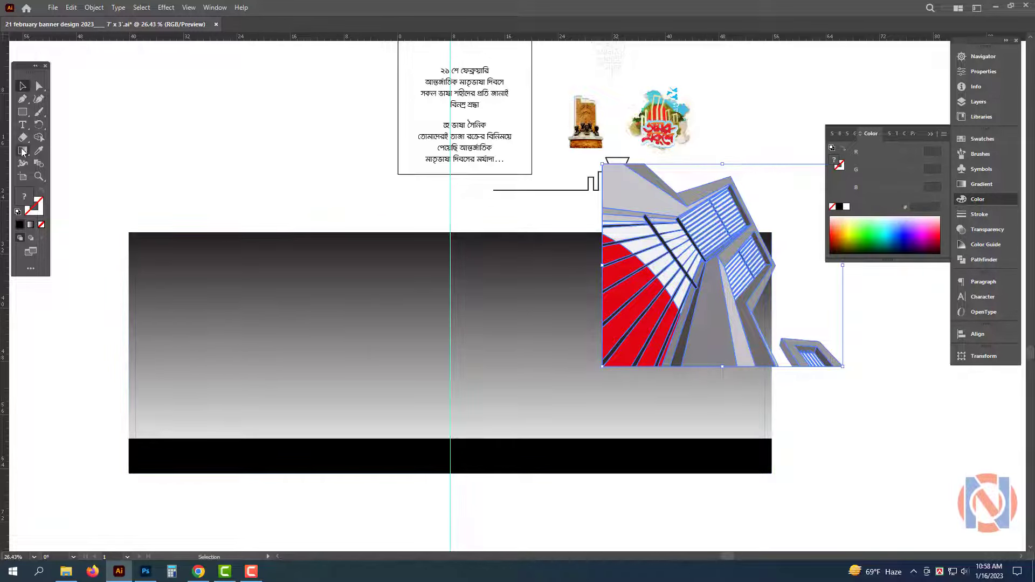
- Reflect the monument artwork across a vertical axis and move it left within the banner's width
{"action": "key", "text": "o"}
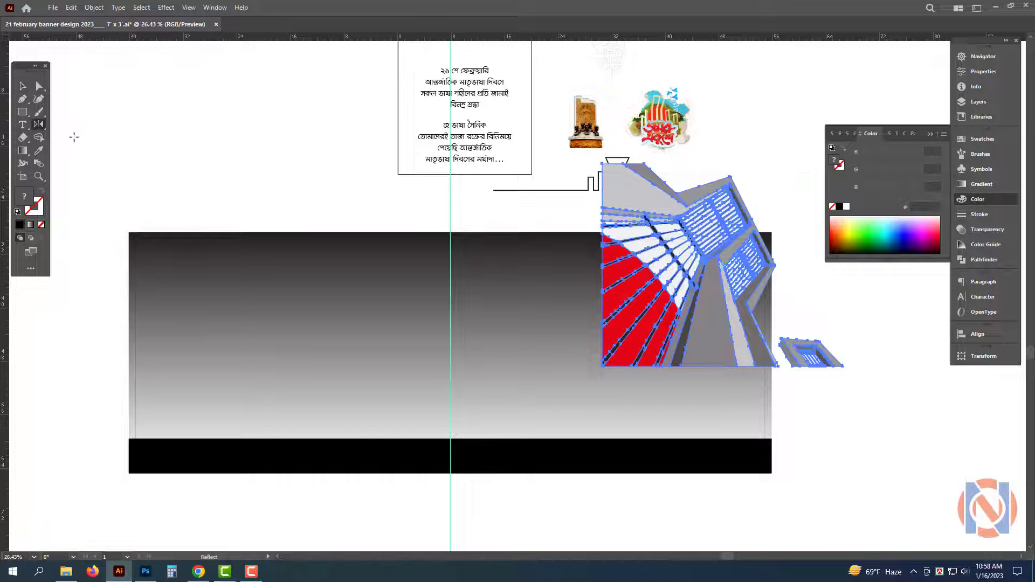
{"action": "left_click", "coordinate": [42, 127]}
{"action": "left_click", "coordinate": [68, 152]}
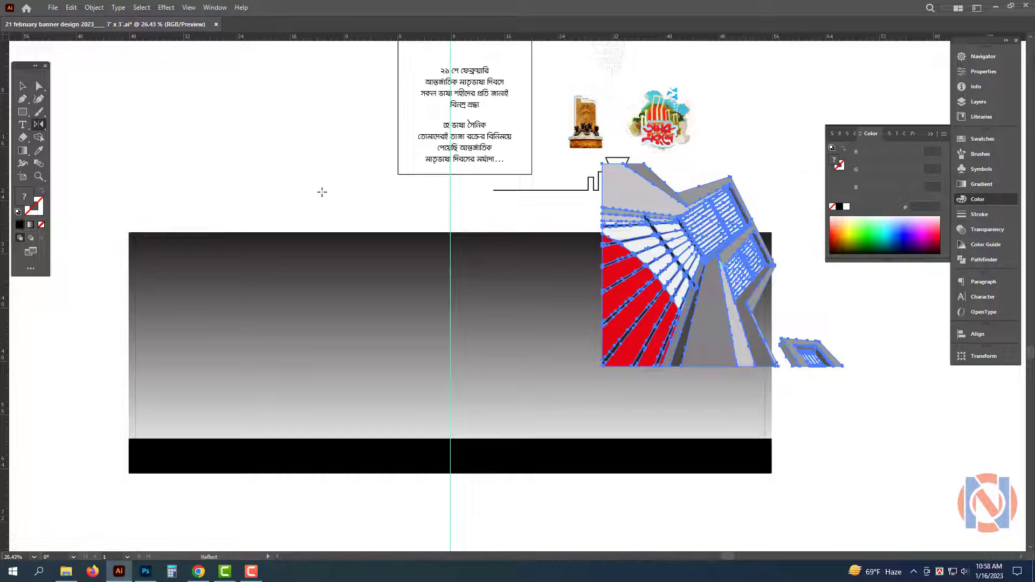
{"action": "key", "text": "Return"}
{"action": "key", "text": "Return"}
{"action": "key", "text": "v"}
{"action": "left_click_drag", "start_coordinate": [804, 318], "coordinate": [674, 320]}
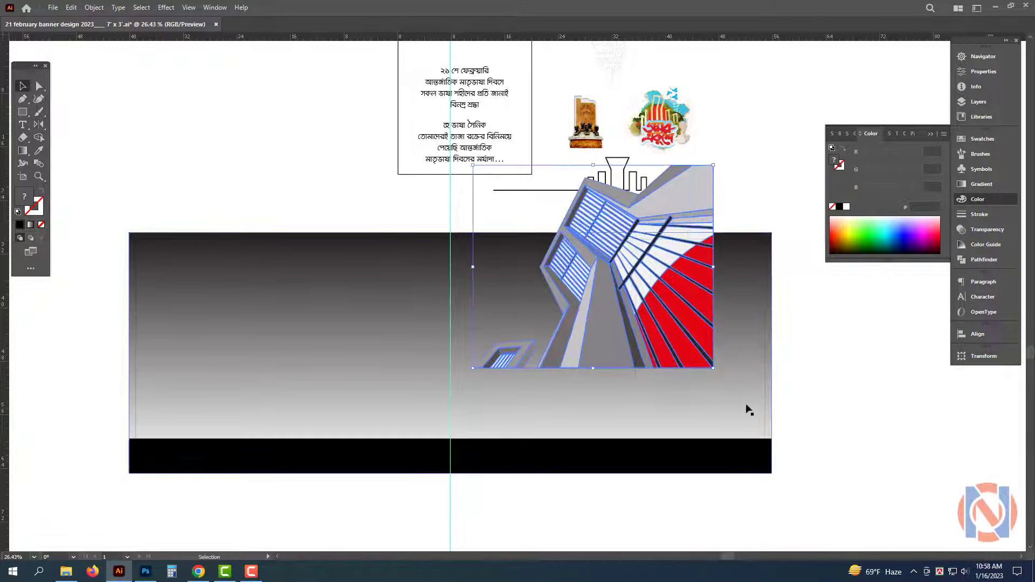
- Align the monument artwork to the right and bottom edges of the gradient background
{"action": "left_click", "coordinate": [750, 361], "text": "shift"}
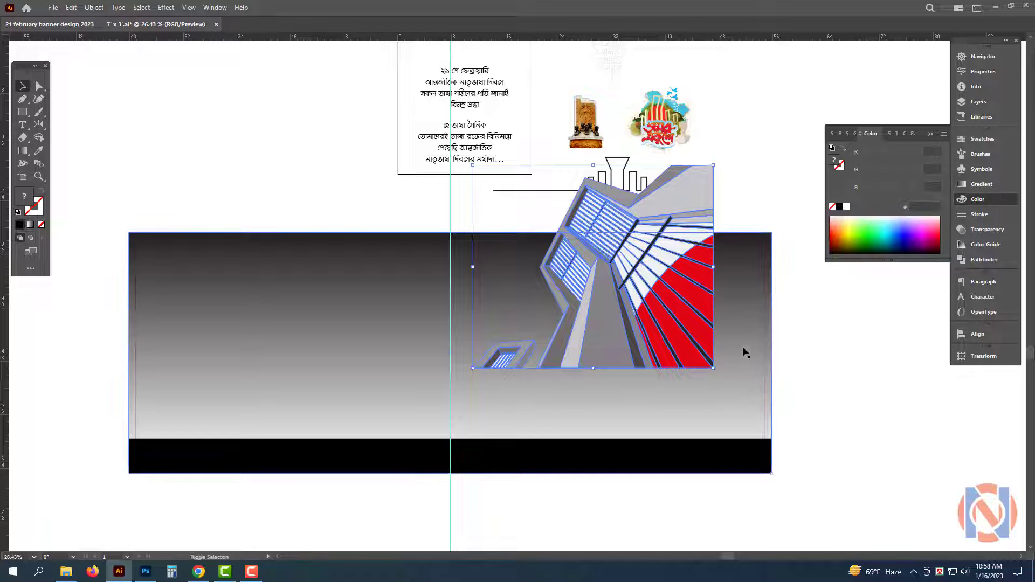
{"action": "left_click", "coordinate": [978, 334]}
{"action": "left_click", "coordinate": [940, 359]}
{"action": "left_click", "coordinate": [870, 358]}
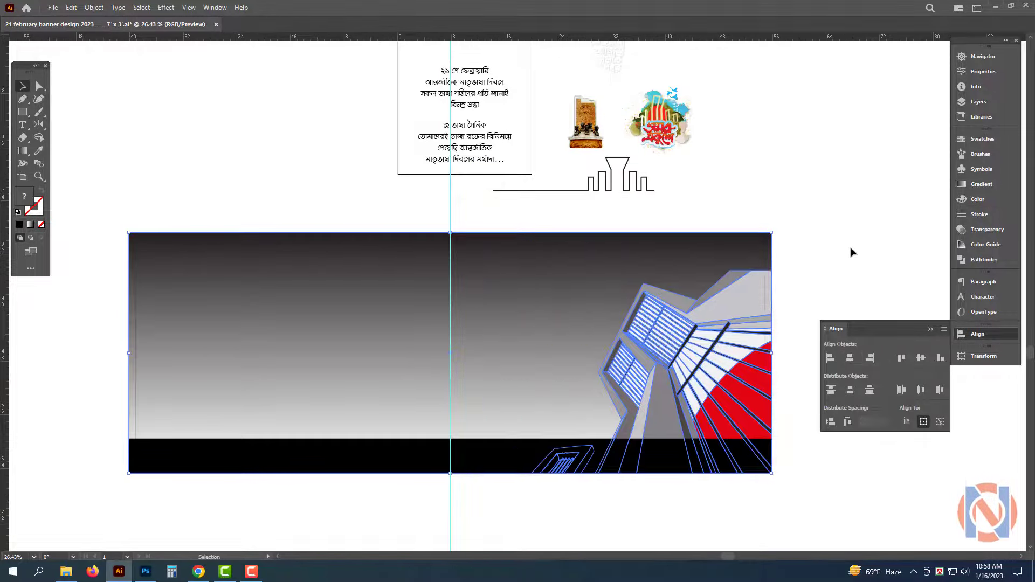
{"action": "left_click", "coordinate": [851, 252]}
- Align the top of the monument artwork with the top edge of the gradient background
{"action": "left_click", "coordinate": [748, 299]}
{"action": "left_click", "coordinate": [544, 271], "text": "shift"}
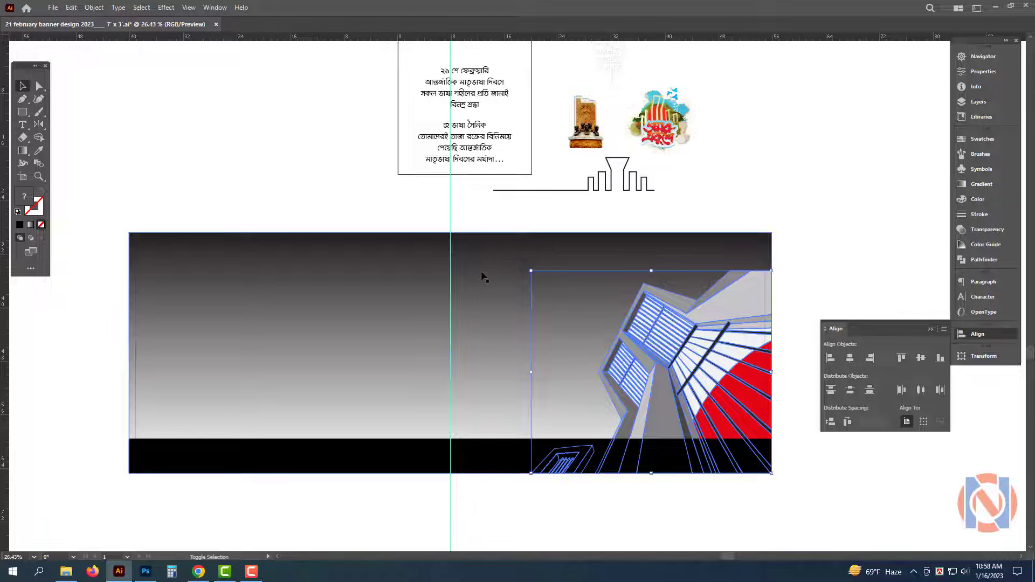
{"action": "left_click", "coordinate": [904, 362]}
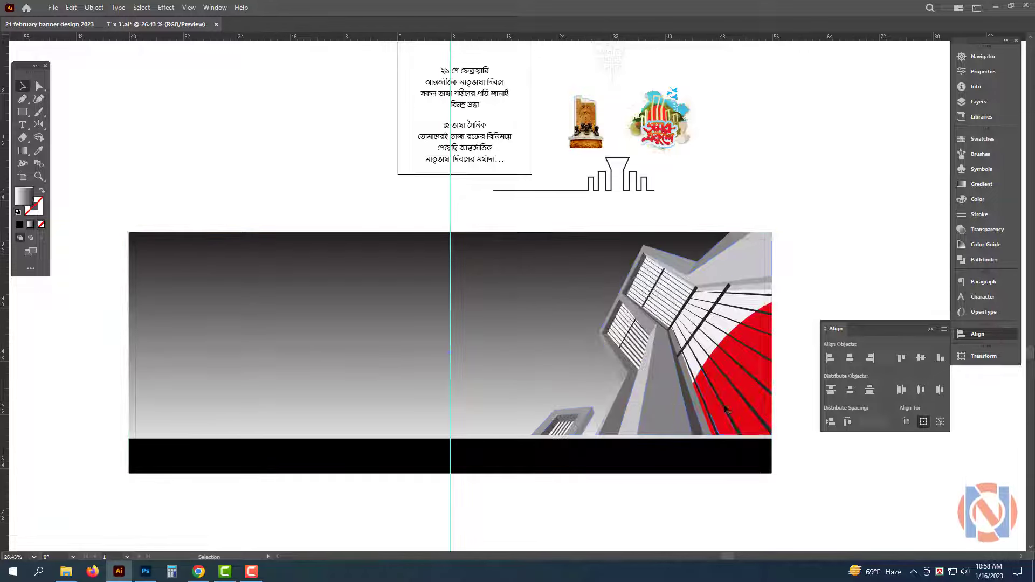
- Duplicate the black base strip and offset the copy slightly up and to the right
{"action": "left_click", "coordinate": [528, 433], "text": "shift"}
{"action": "left_click_drag", "start_coordinate": [527, 433], "coordinate": [525, 441]}
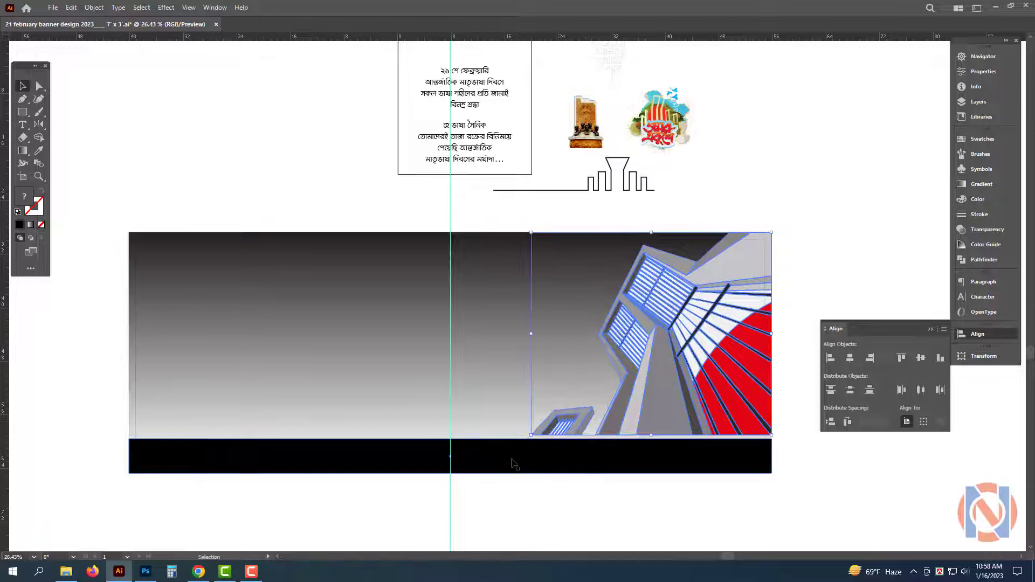
{"action": "left_click", "coordinate": [459, 448]}
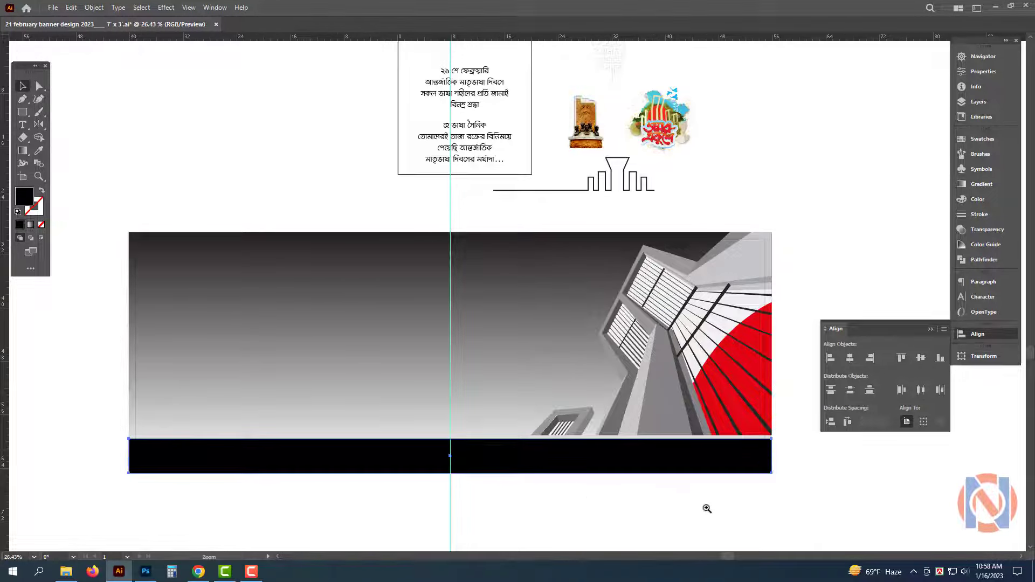
{"action": "left_click_drag", "start_coordinate": [651, 496], "coordinate": [707, 510]}
{"action": "left_click_drag", "start_coordinate": [338, 409], "coordinate": [418, 428]}
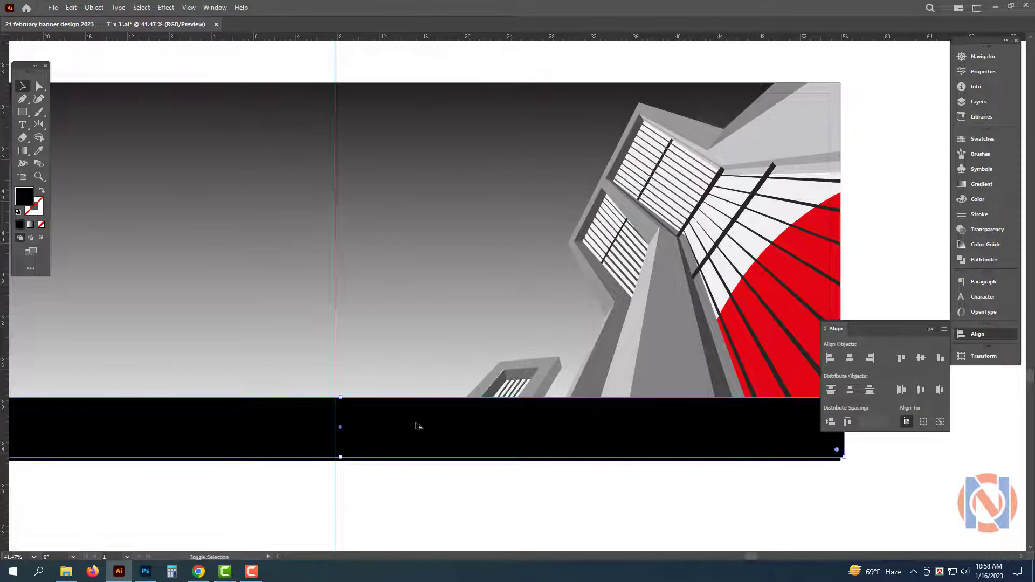
- Fill the strip copy with the grey sampled from the monument artwork, leaving a thin grey line above the black strip
{"action": "key", "text": "i"}
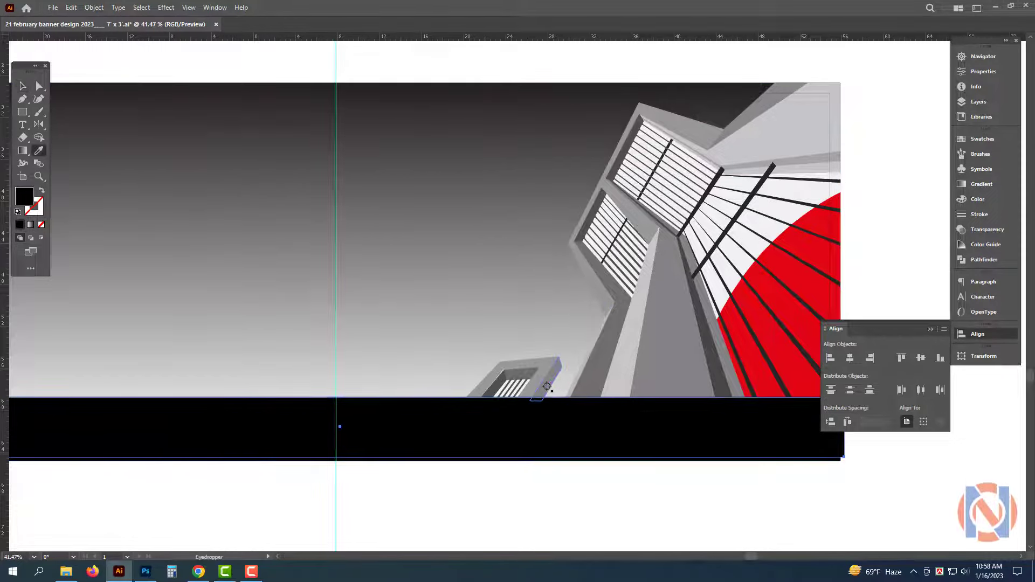
{"action": "left_click", "coordinate": [552, 388]}
{"action": "key", "text": "v"}
{"action": "left_click", "coordinate": [569, 527], "text": "ctrl+alt"}
{"action": "left_click_drag", "start_coordinate": [511, 523], "coordinate": [503, 524]}
{"action": "left_click_drag", "start_coordinate": [508, 523], "coordinate": [559, 510]}
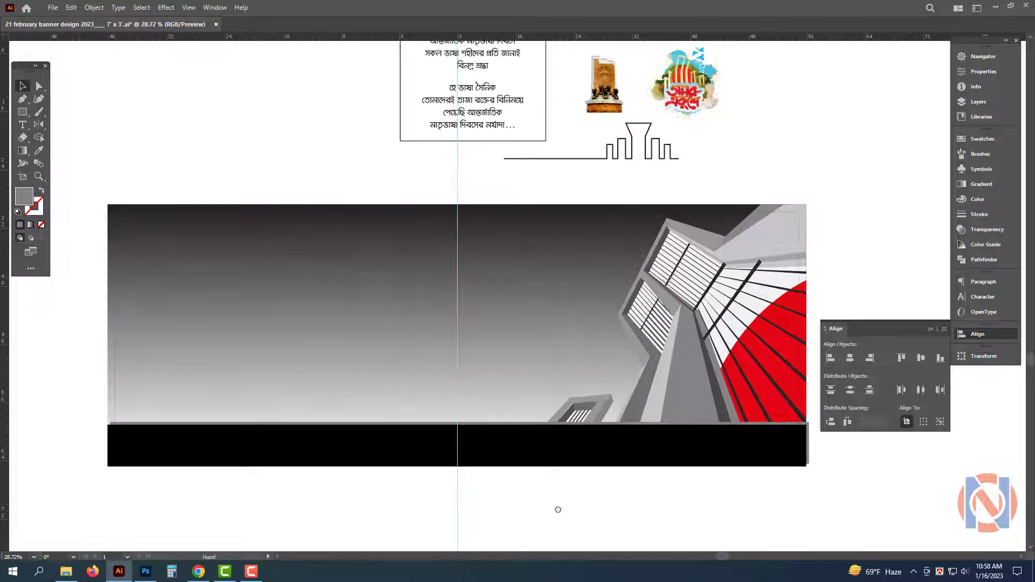
- Align the grey strip's right edge with the right edge of the black base strip
{"action": "left_click_drag", "start_coordinate": [751, 501], "coordinate": [645, 488]}
{"action": "left_click_drag", "start_coordinate": [707, 450], "coordinate": [874, 490]}
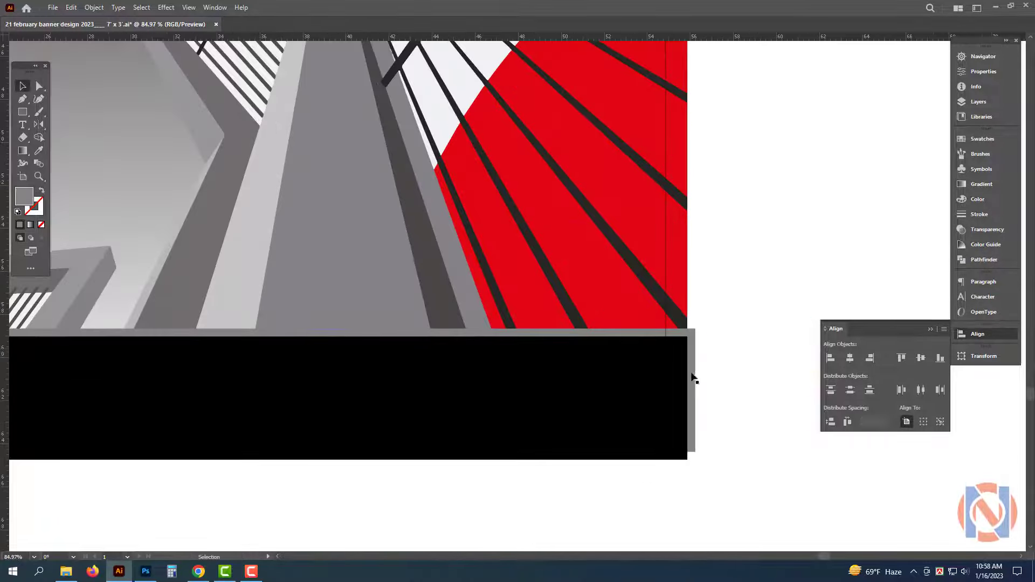
{"action": "left_click_drag", "start_coordinate": [694, 381], "coordinate": [571, 383]}
{"action": "left_click", "coordinate": [666, 414], "text": "shift"}
{"action": "left_click", "coordinate": [870, 358]}
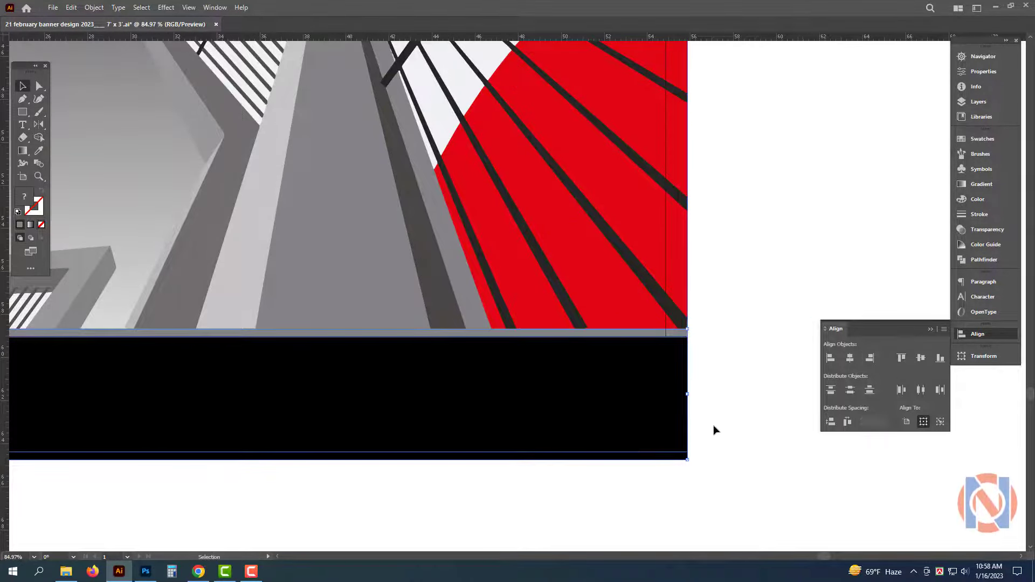
{"action": "left_click", "coordinate": [705, 471]}
{"action": "left_click_drag", "start_coordinate": [765, 458], "coordinate": [528, 467]}
{"action": "left_click_drag", "start_coordinate": [605, 353], "coordinate": [625, 374]}
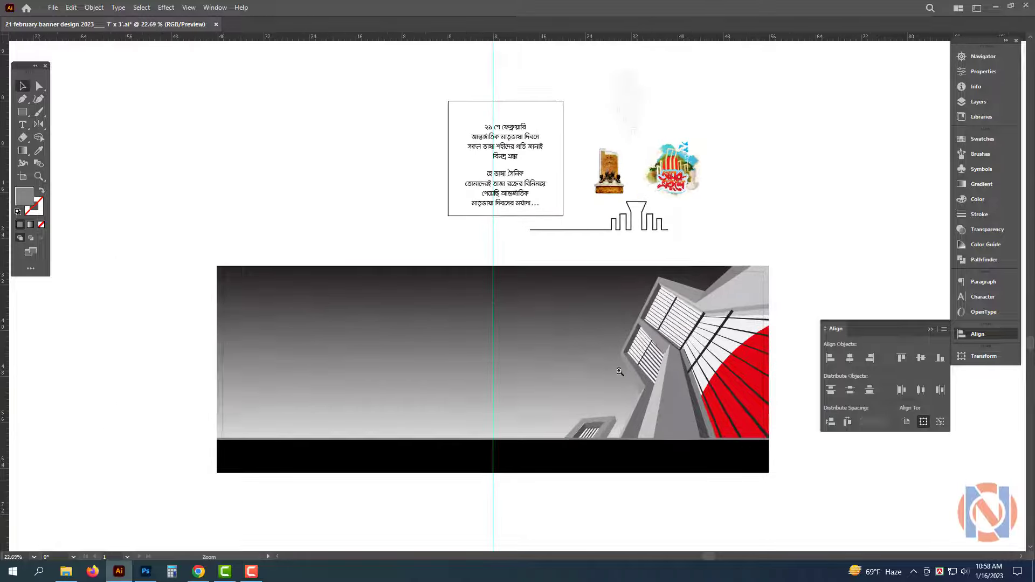
- Move the brown memorial sculpture image to the banner's left end, enlarge it and stand its base on the grey line
{"action": "left_click", "coordinate": [568, 336]}
{"action": "left_click_drag", "start_coordinate": [568, 336], "coordinate": [606, 351]}
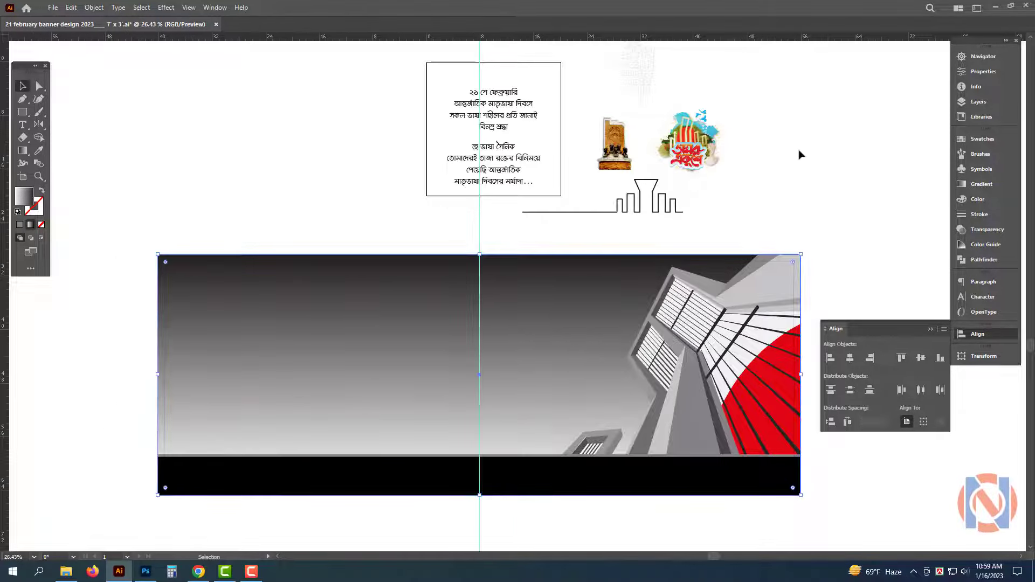
{"action": "left_click", "coordinate": [616, 143]}
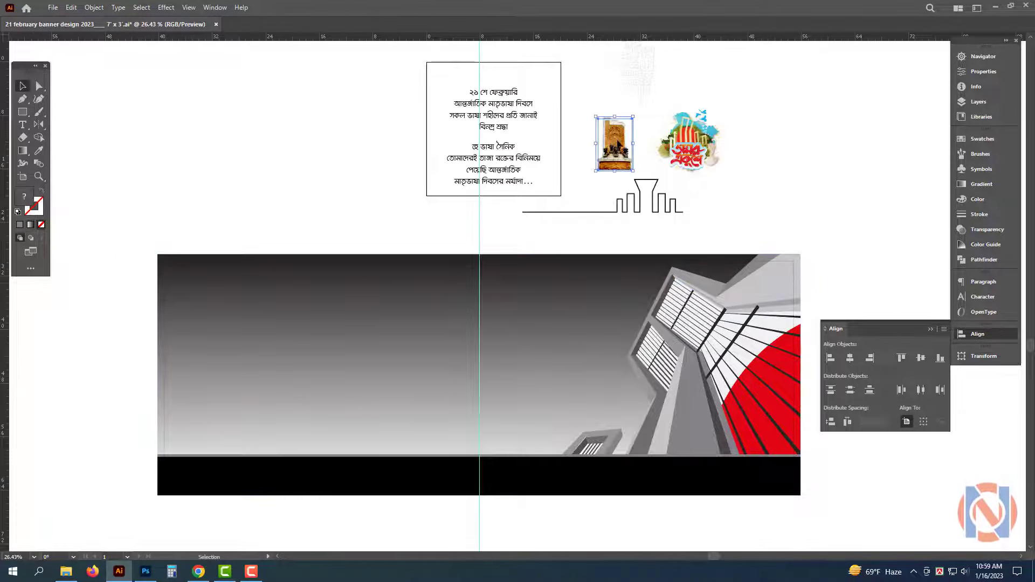
{"action": "left_click_drag", "start_coordinate": [616, 143], "coordinate": [236, 273]}
{"action": "left_click_drag", "start_coordinate": [188, 471], "coordinate": [264, 469]}
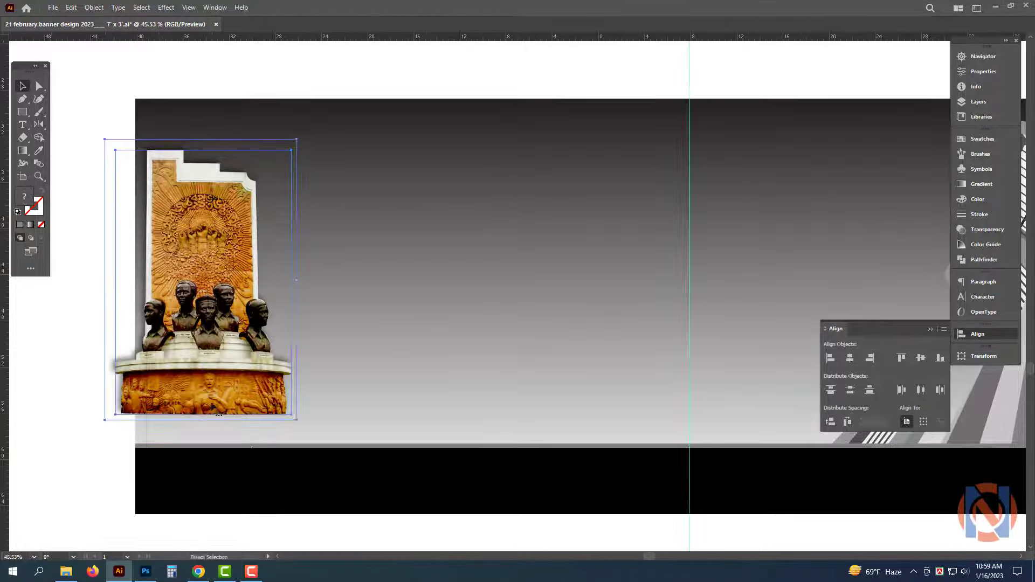
{"action": "left_click_drag", "start_coordinate": [228, 374], "coordinate": [280, 396]}
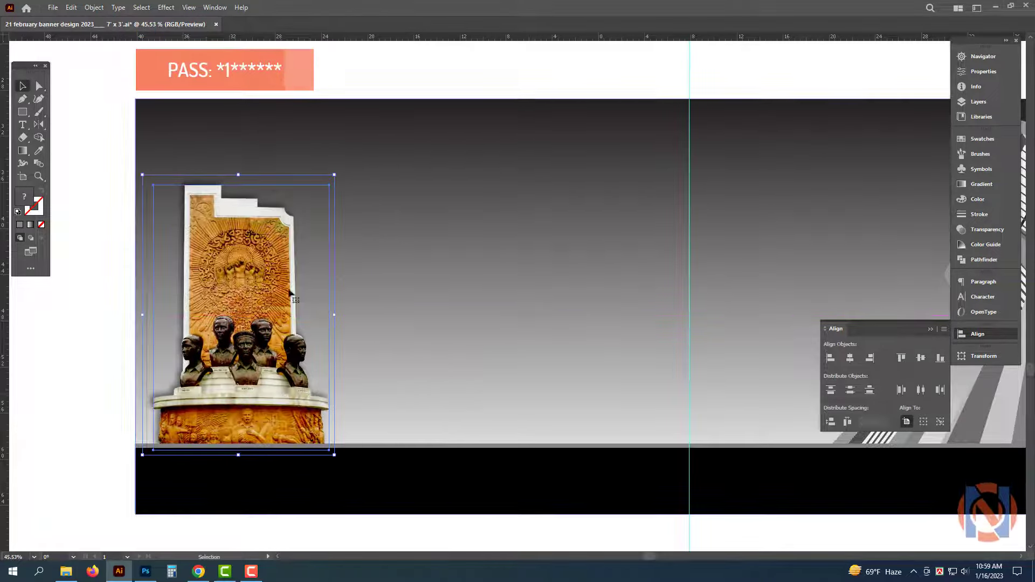
{"action": "left_click_drag", "start_coordinate": [273, 318], "coordinate": [279, 320]}
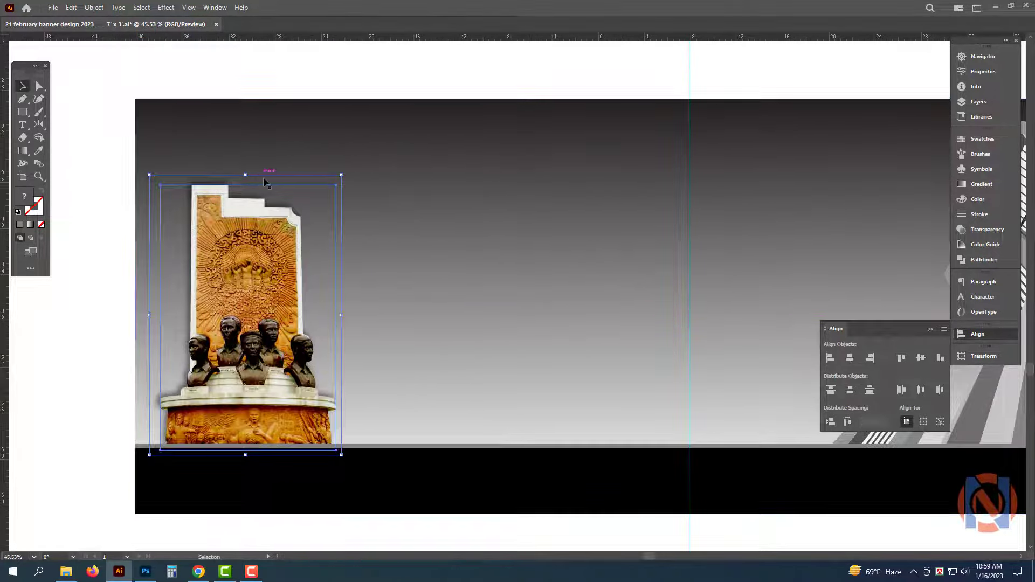
- Convert the memorial sculpture image to grayscale
{"action": "left_click", "coordinate": [71, 8]}
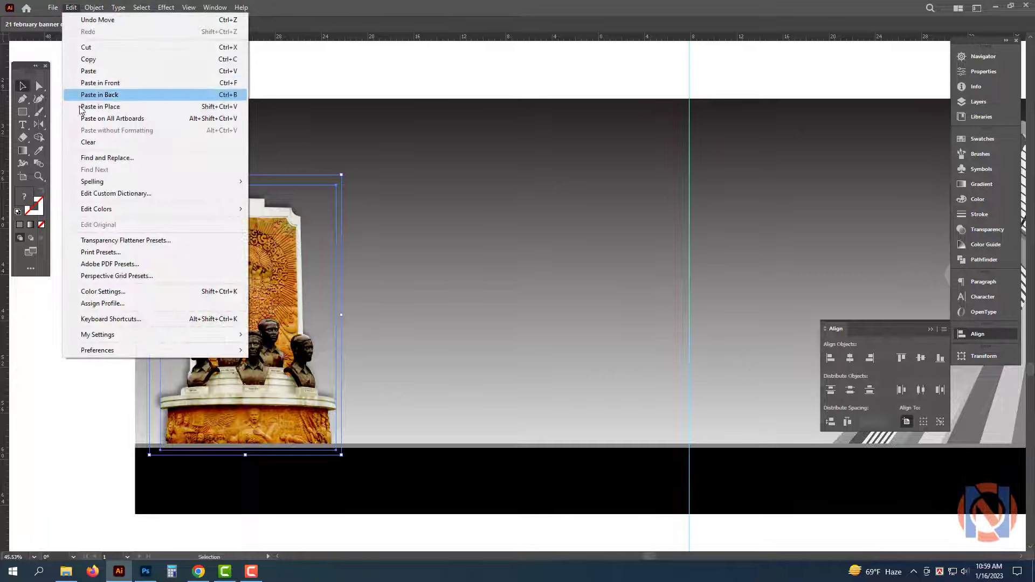
{"action": "mouse_move", "coordinate": [115, 208]}
{"action": "left_click", "coordinate": [329, 297]}
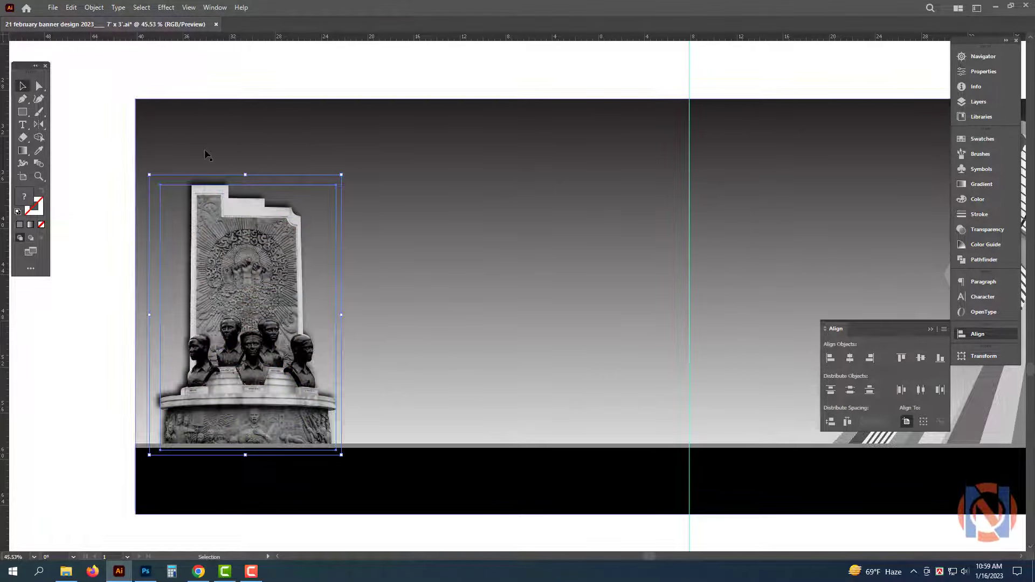
- Lighten the memorial sculpture image with Adjust Colors in Grayscale mode, setting Black to -25%
{"action": "left_click", "coordinate": [71, 7]}
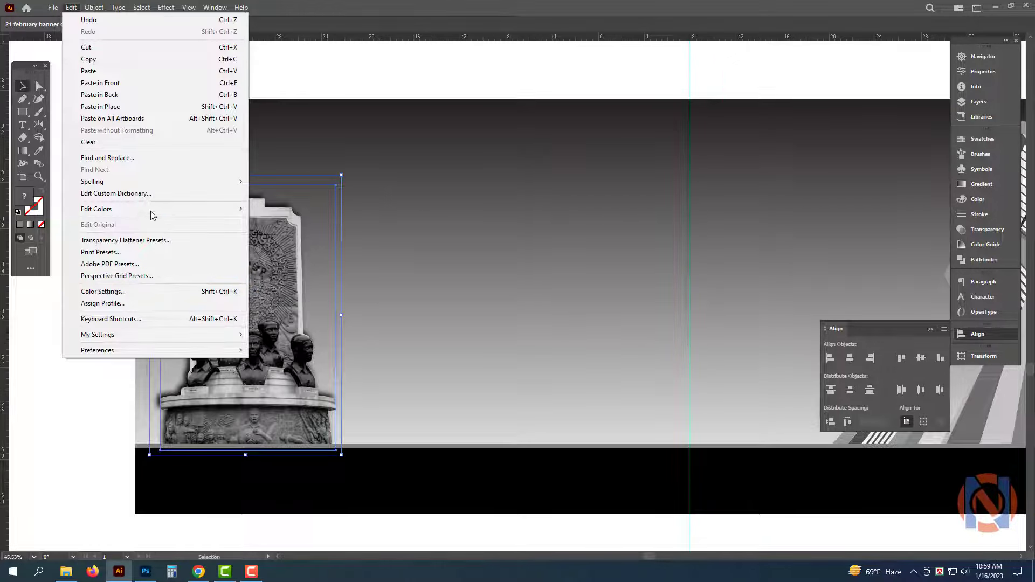
{"action": "mouse_move", "coordinate": [152, 213]}
{"action": "left_click", "coordinate": [324, 238]}
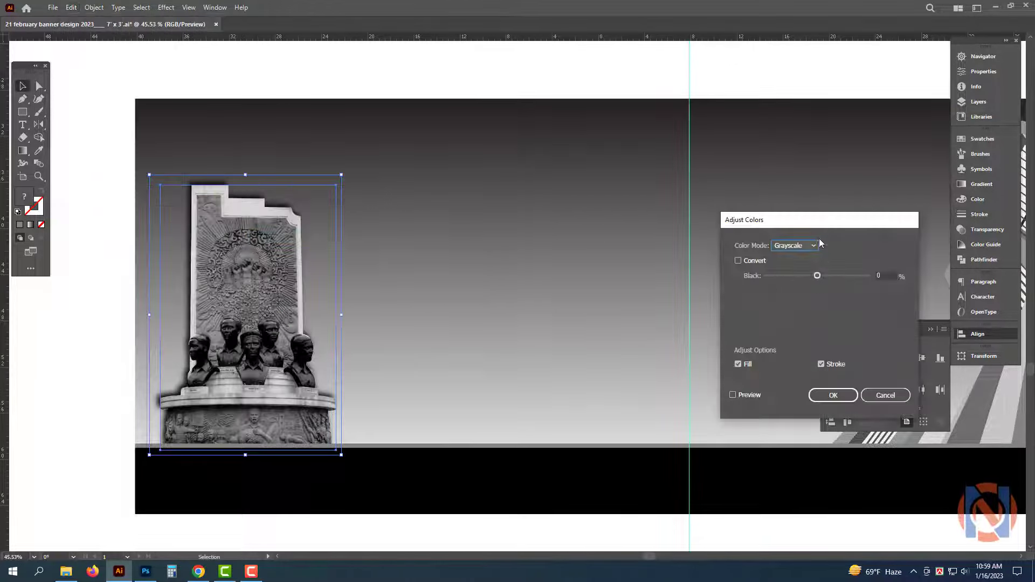
{"action": "left_click_drag", "start_coordinate": [821, 220], "coordinate": [474, 111]}
{"action": "left_click_drag", "start_coordinate": [471, 167], "coordinate": [463, 167]}
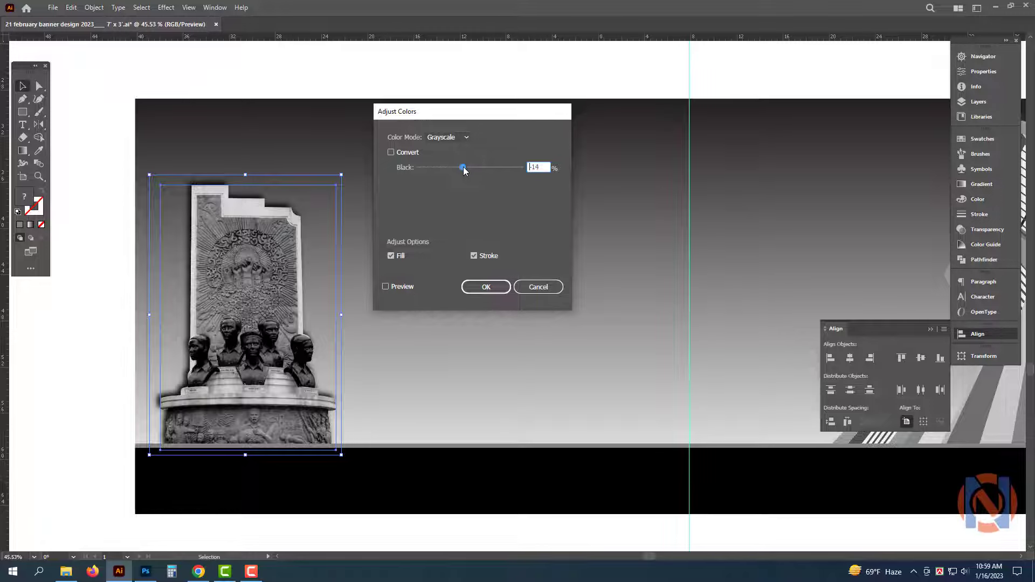
{"action": "left_click", "coordinate": [386, 287]}
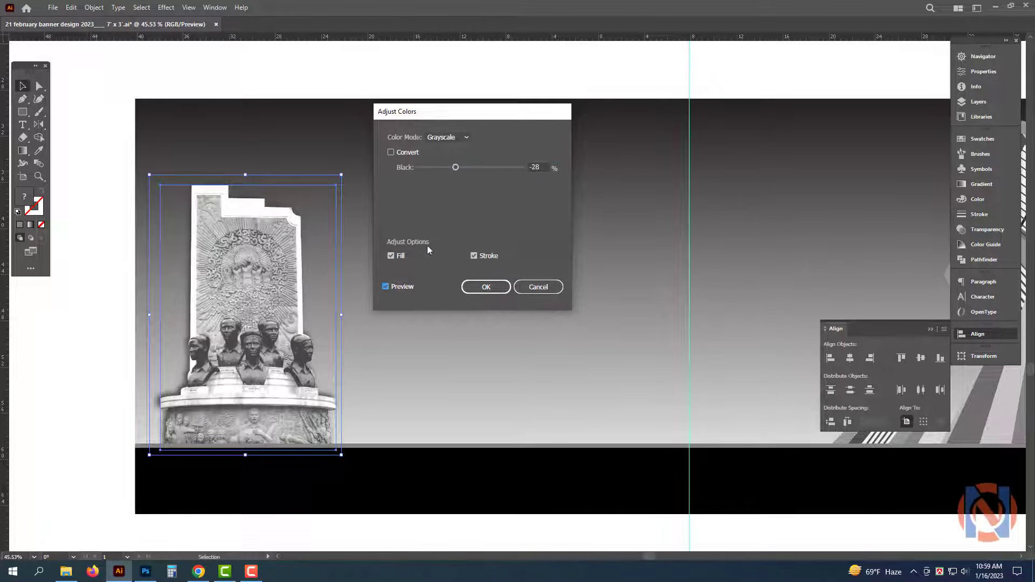
{"action": "left_click_drag", "start_coordinate": [457, 166], "coordinate": [460, 168]}
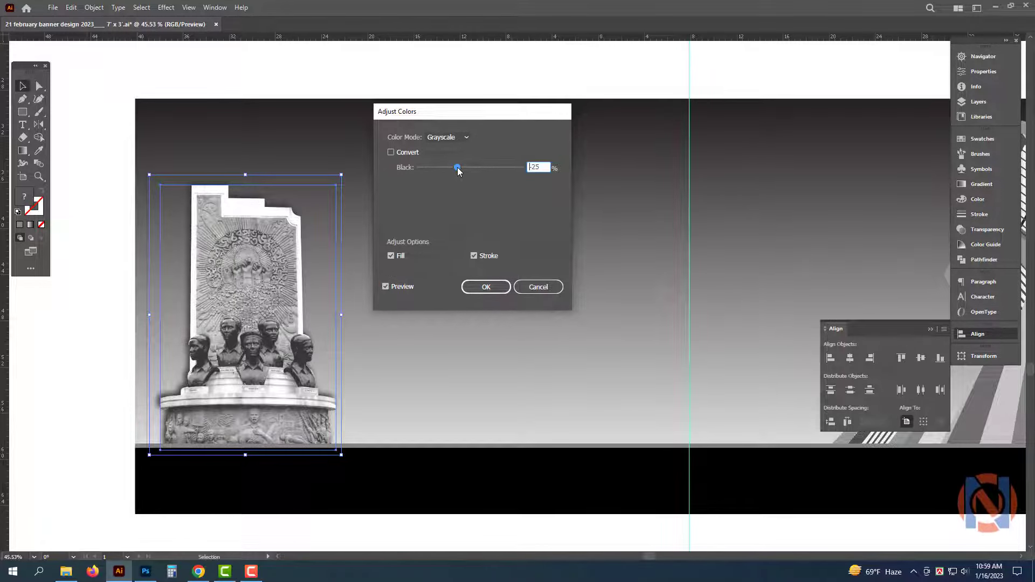
{"action": "left_click", "coordinate": [502, 291]}
{"action": "left_click", "coordinate": [190, 126]}
{"action": "left_click_drag", "start_coordinate": [384, 100], "coordinate": [311, 122]}
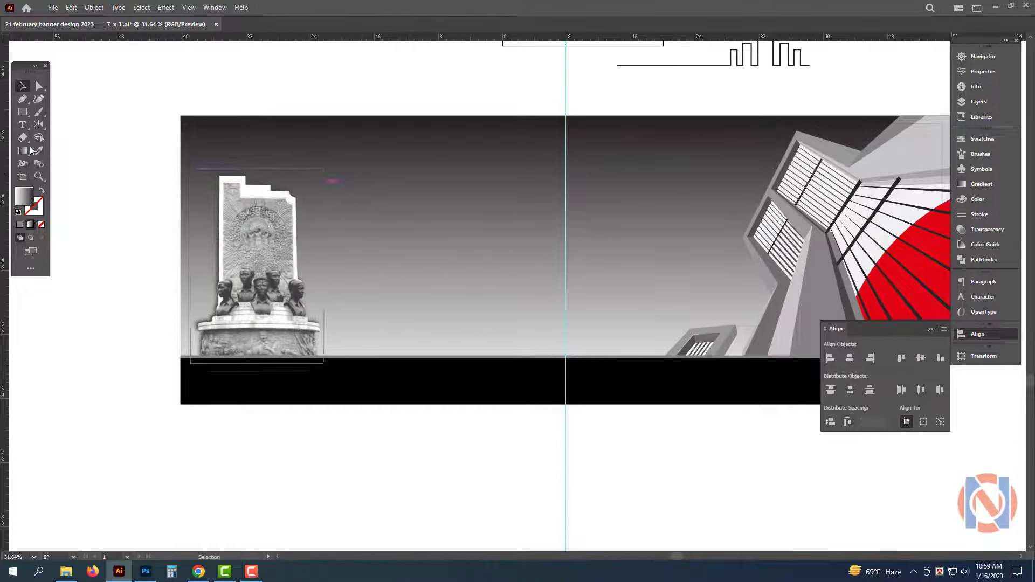
- Draw a straight diagonal line with the Pen tool across the banner's upper-left corner, extending past its top and left edges
{"action": "left_click", "coordinate": [39, 112]}
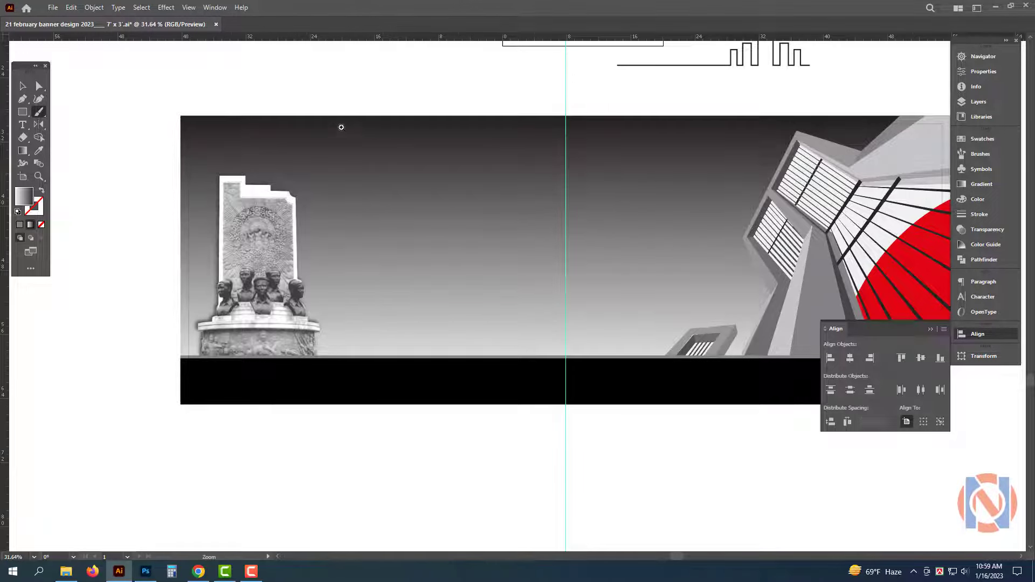
{"action": "left_click_drag", "start_coordinate": [341, 128], "coordinate": [357, 140]}
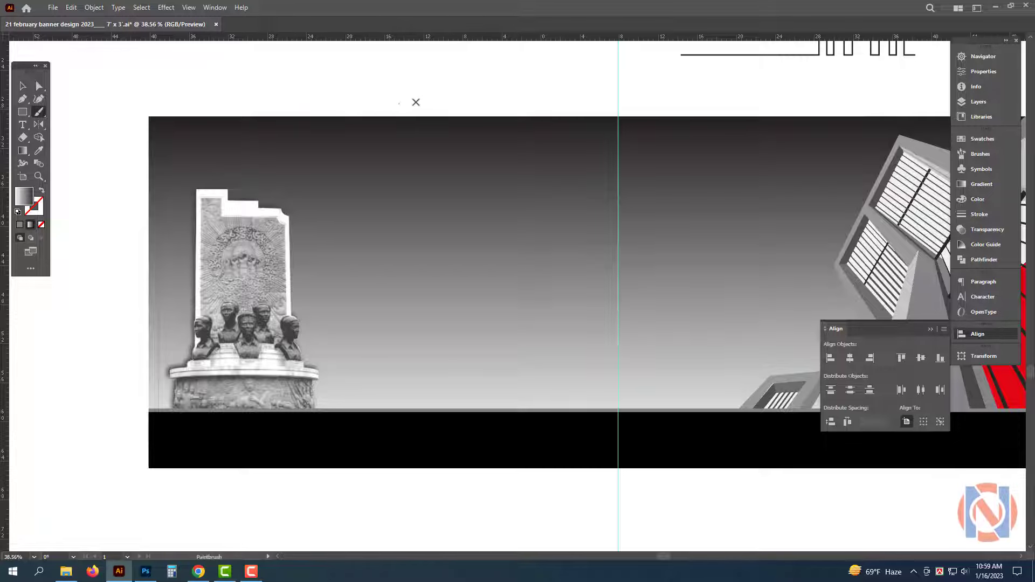
{"action": "key", "text": "p"}
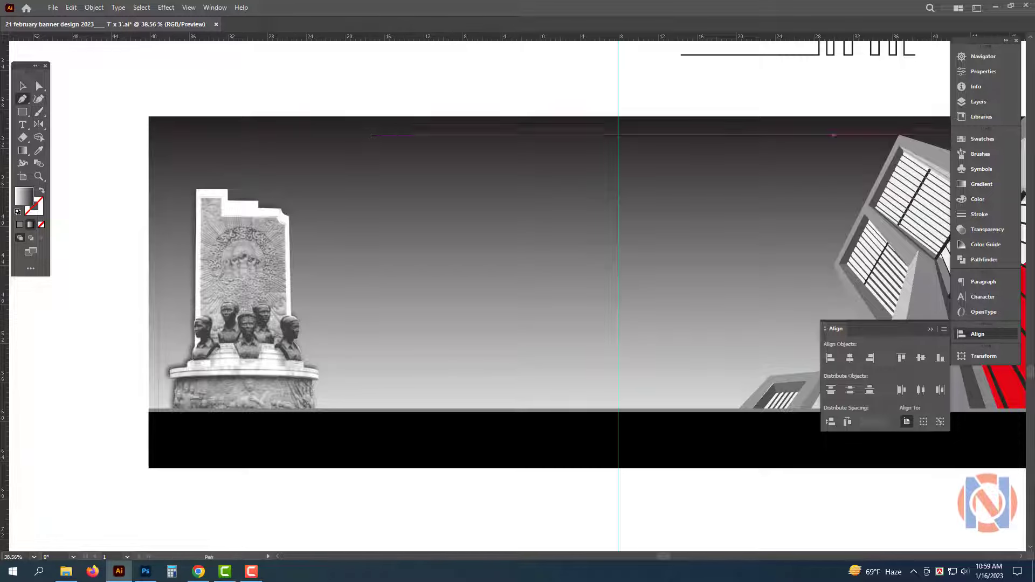
{"action": "left_click", "coordinate": [419, 109]}
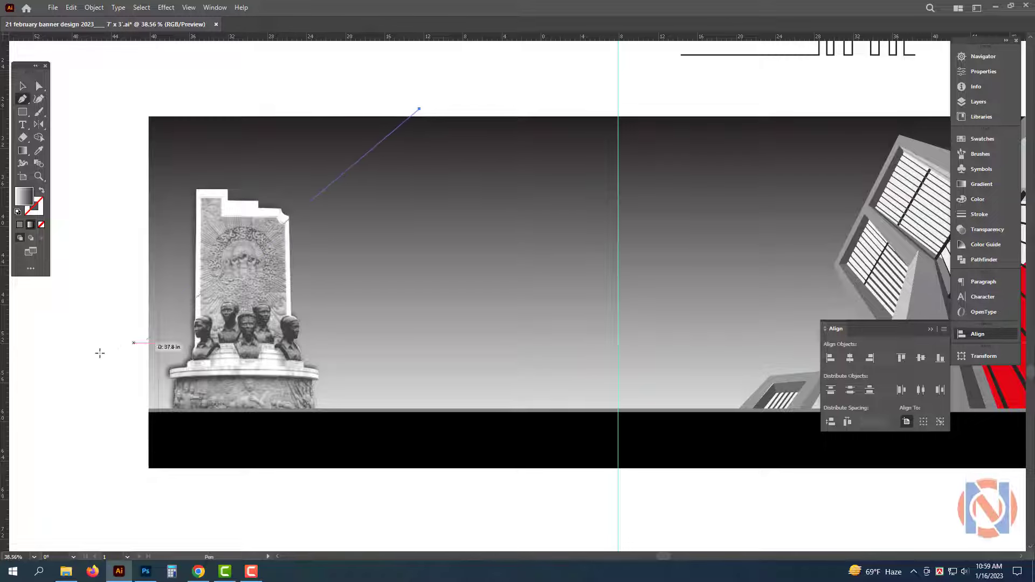
{"action": "left_click", "coordinate": [120, 392]}
{"action": "key", "text": "v"}
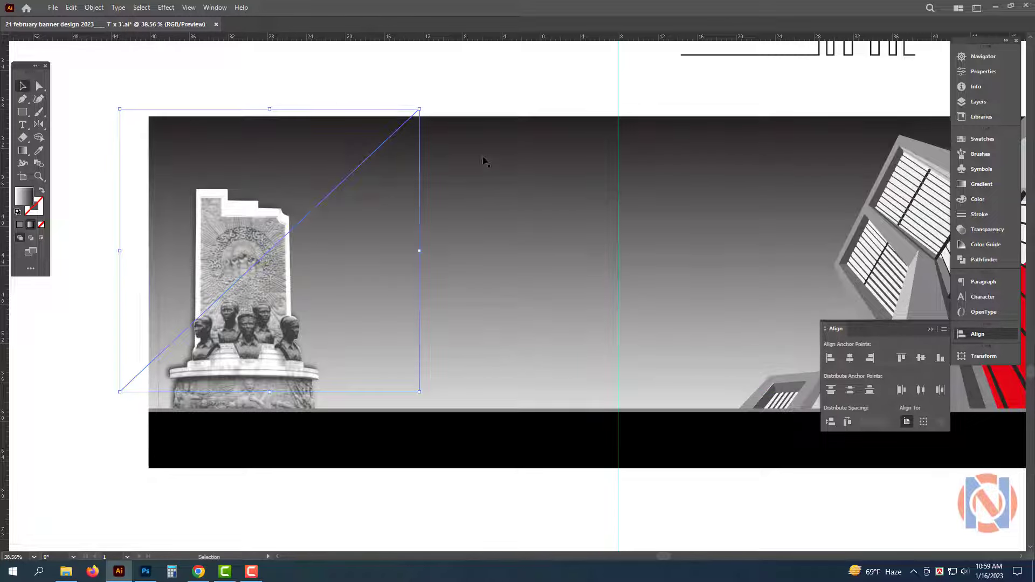
- Divide a copy of the gradient background along the diagonal line, ungroup it and delete everything except the upper-left triangle
{"action": "left_click", "coordinate": [508, 201]}
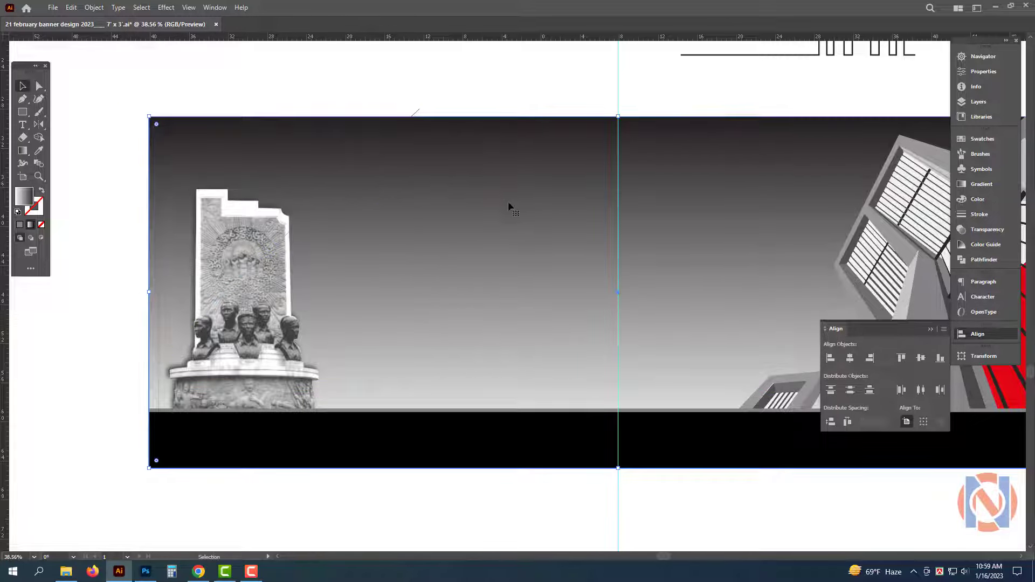
{"action": "left_click", "coordinate": [420, 110], "text": "shift"}
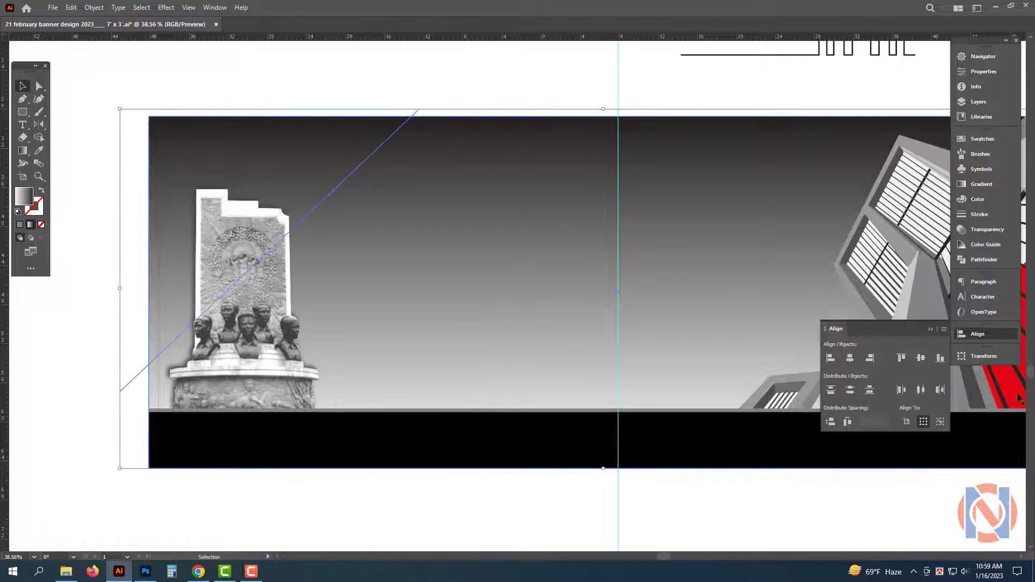
{"action": "left_click", "coordinate": [979, 260]}
{"action": "left_click", "coordinate": [835, 192]}
{"action": "right_click", "coordinate": [381, 170]}
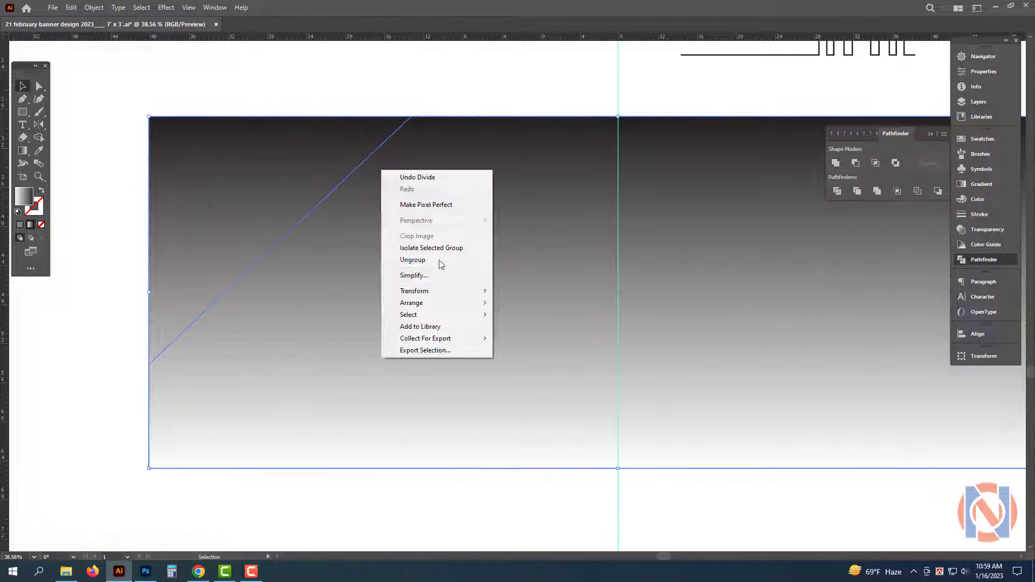
{"action": "left_click", "coordinate": [438, 261]}
{"action": "left_click", "coordinate": [417, 96]}
{"action": "left_click", "coordinate": [462, 261]}
{"action": "key", "text": "Delete"}
- Fill the corner triangle with the base strip's black and arrange it behind the memorial sculpture, just above the gradient background
{"action": "left_click", "coordinate": [323, 185]}
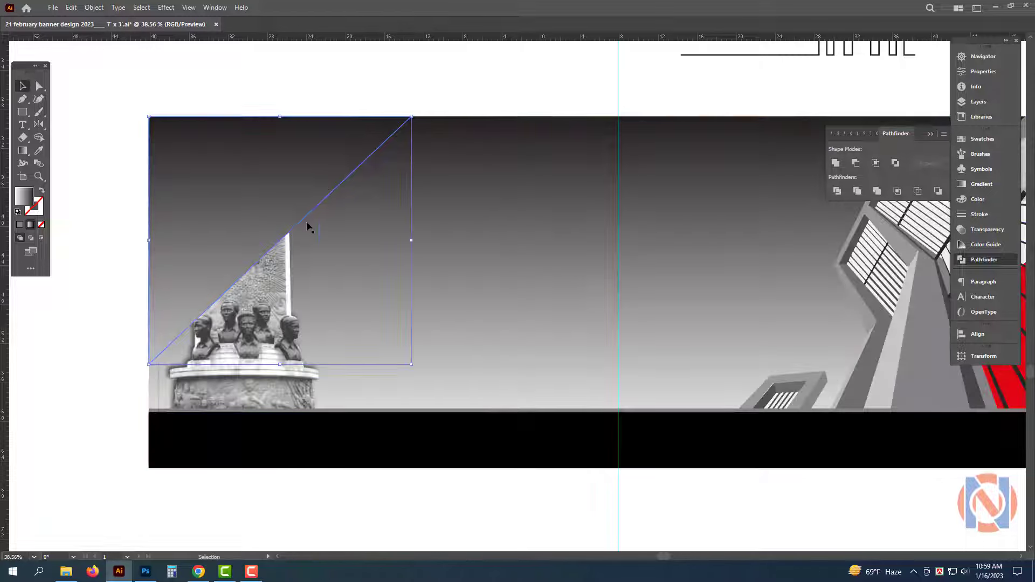
{"action": "key", "text": "i"}
{"action": "left_click", "coordinate": [540, 453]}
{"action": "key", "text": "v"}
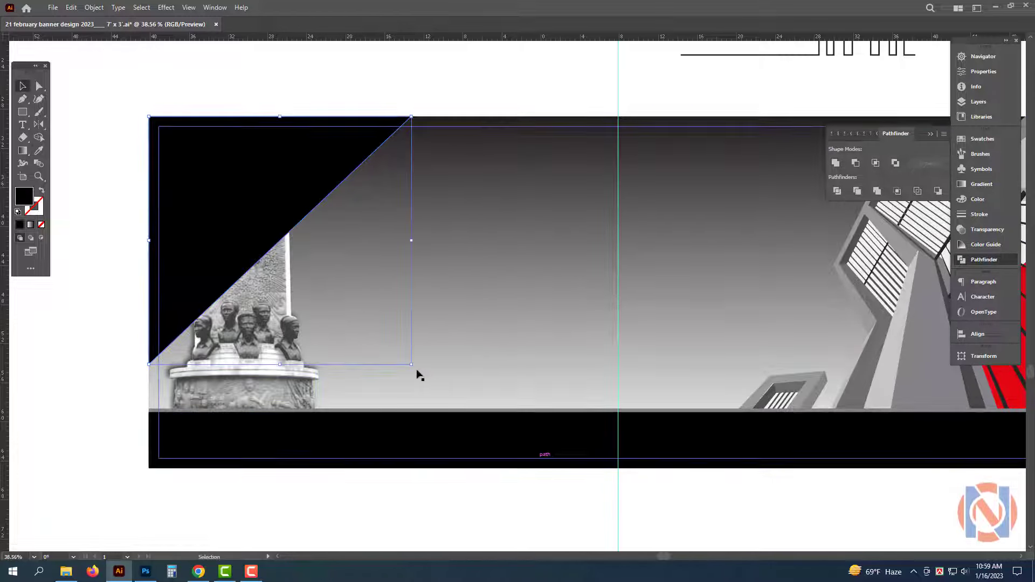
{"action": "key", "text": "ctrl+shift+["}
{"action": "key", "text": "ctrl+]"}
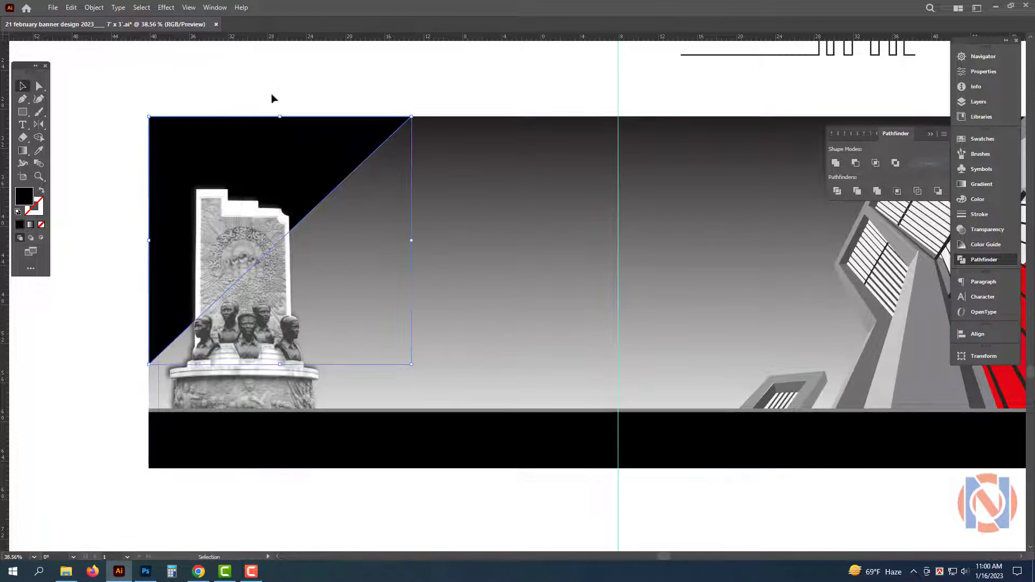
{"action": "left_click", "coordinate": [312, 65]}
{"action": "left_click_drag", "start_coordinate": [347, 130], "coordinate": [285, 143]}
{"action": "left_click_drag", "start_coordinate": [348, 212], "coordinate": [314, 222]}
{"action": "left_click_drag", "start_coordinate": [404, 263], "coordinate": [429, 272]}
- Set the background gradient's dark color stop to CMYK values of C 0, M 0, Y 0 and K 50
{"action": "left_click", "coordinate": [443, 250]}
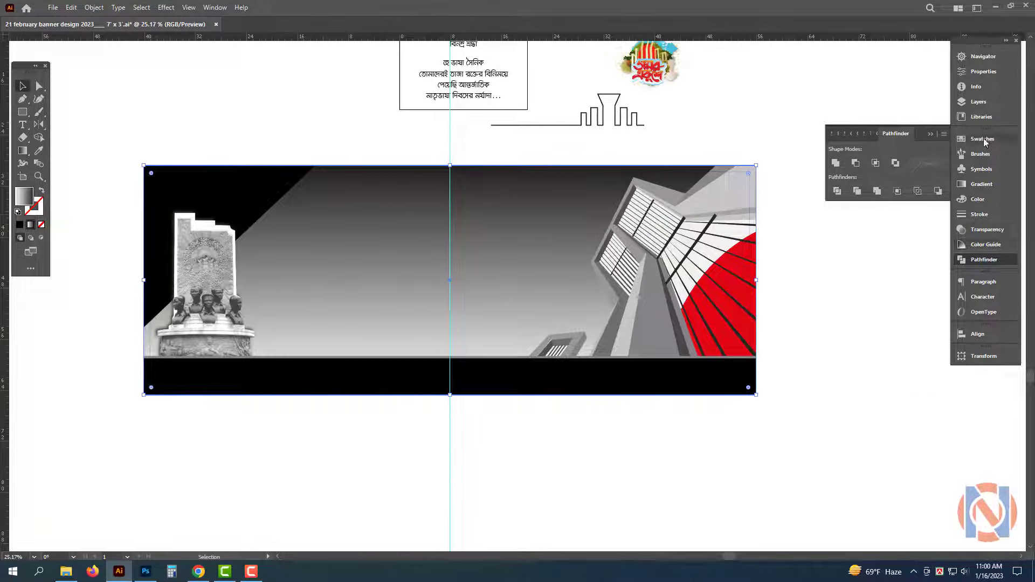
{"action": "left_click", "coordinate": [979, 184]}
{"action": "left_click", "coordinate": [929, 235]}
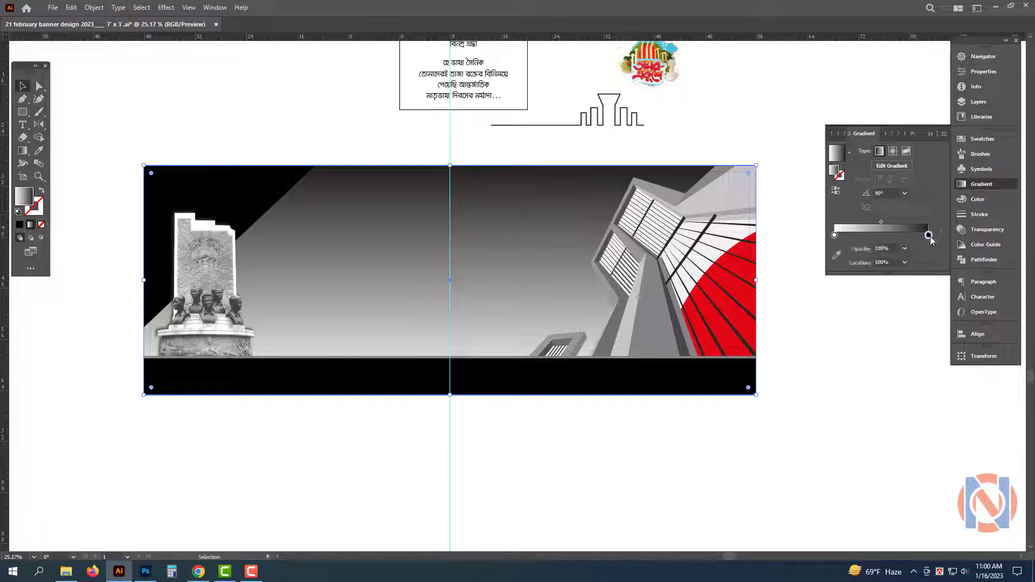
{"action": "left_click", "coordinate": [974, 199]}
{"action": "left_click", "coordinate": [944, 135]}
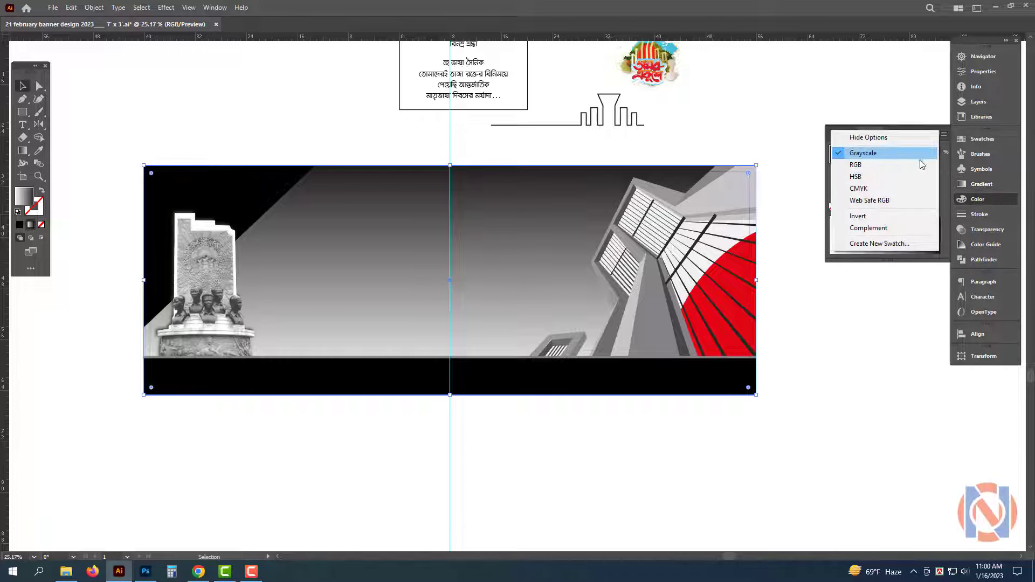
{"action": "left_click", "coordinate": [916, 189]}
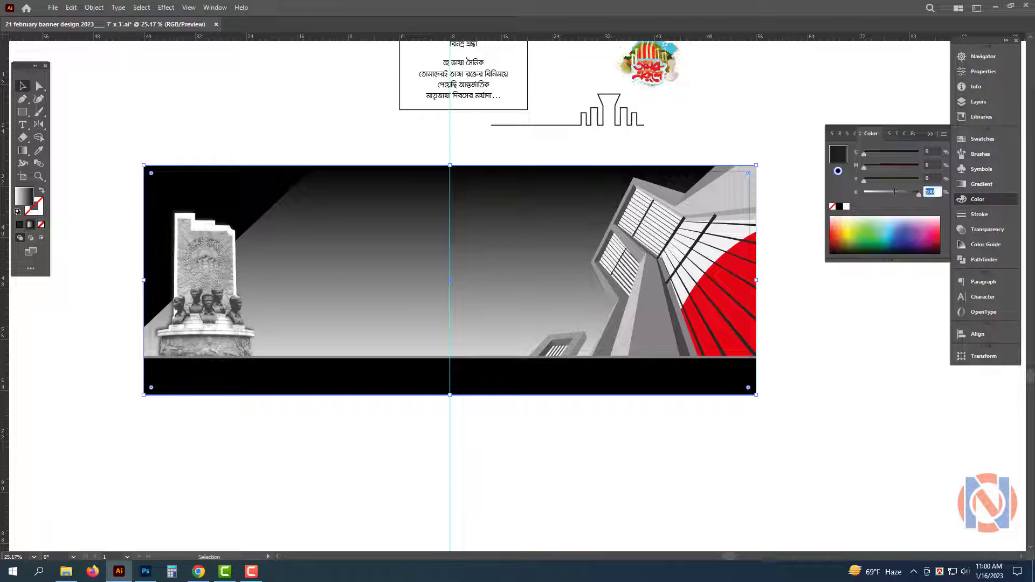
{"action": "type", "text": "50"}
{"action": "key", "text": "Return"}
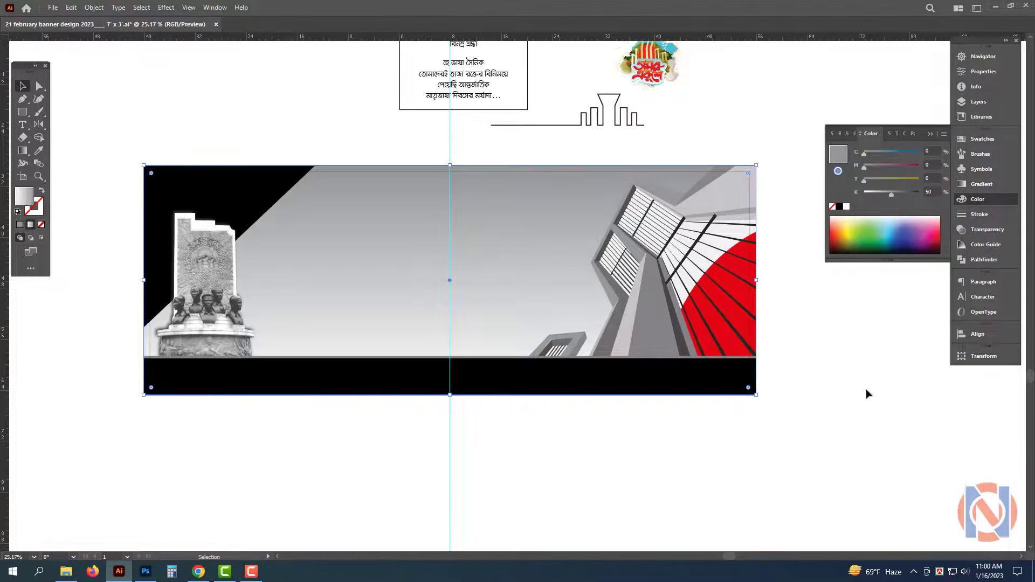
- Set the black corner triangle's fill to C 0, M 0, Y 0 and K 100
{"action": "scroll", "coordinate": [254, 224], "scroll_direction": "up", "scroll_amount": 3}
{"action": "left_click", "coordinate": [286, 205]}
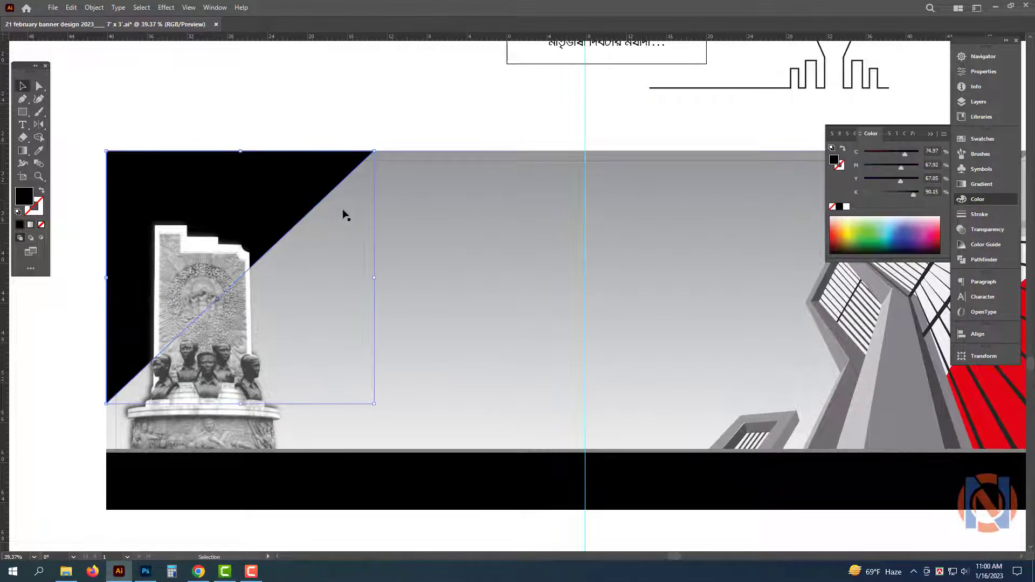
{"action": "double_click", "coordinate": [937, 151]}
{"action": "type", "text": "0"}
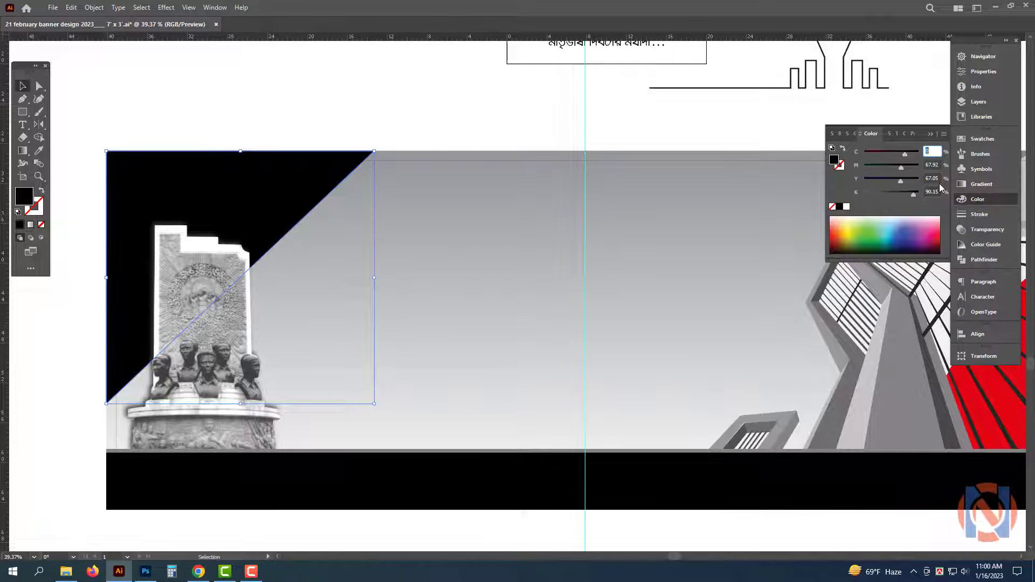
{"action": "type", "text": "0"}
{"action": "key", "text": "Tab"}
{"action": "type", "text": "50"}
{"action": "key", "text": "Tab"}
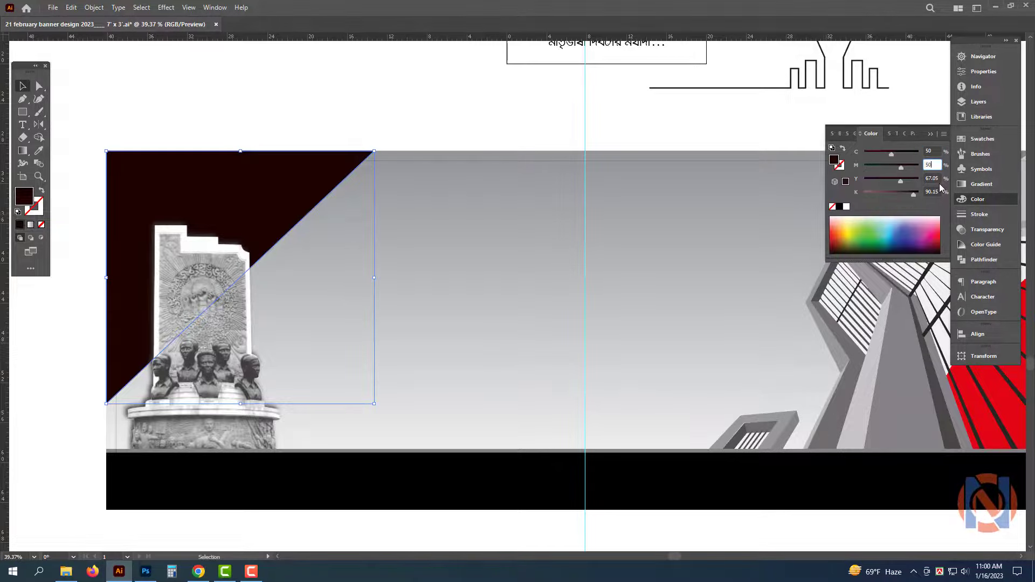
{"action": "type", "text": "0"}
{"action": "key", "text": "Tab"}
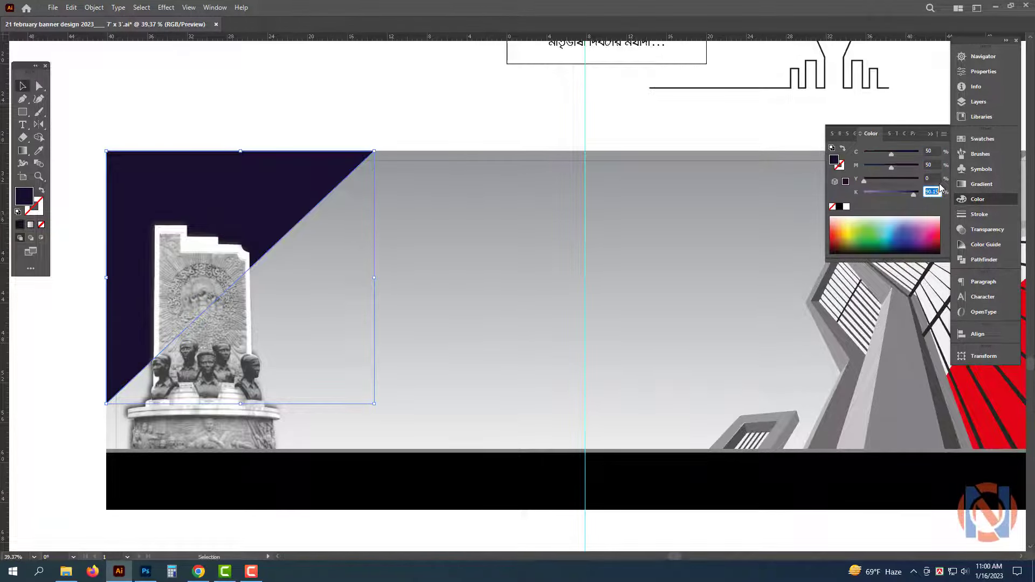
{"action": "left_click", "coordinate": [840, 207]}
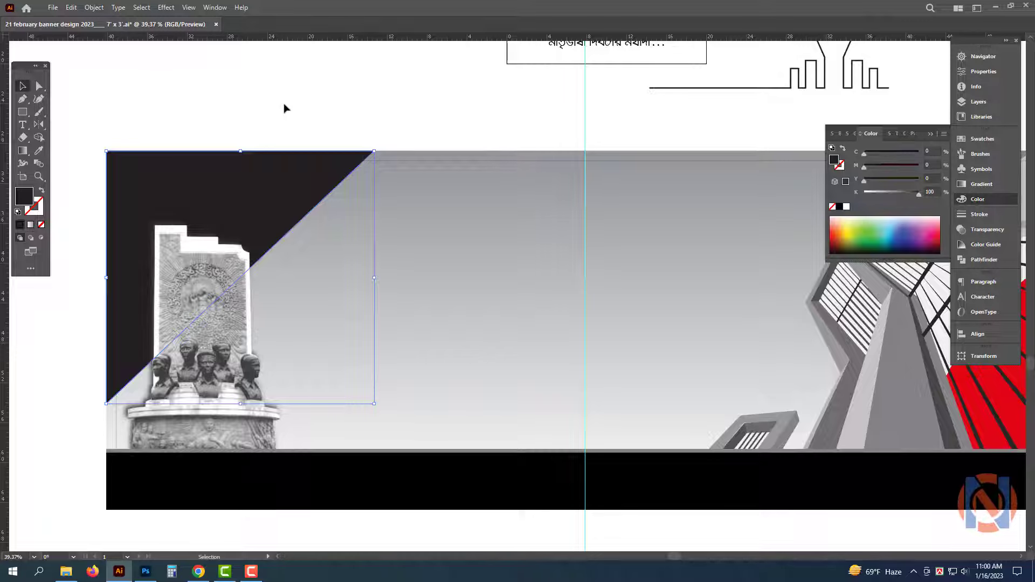
- Place a slightly enlarged copy of the corner triangle behind it and fill it with the thin base strip's gray
{"action": "scroll", "coordinate": [210, 300], "scroll_direction": "up", "scroll_amount": 1}
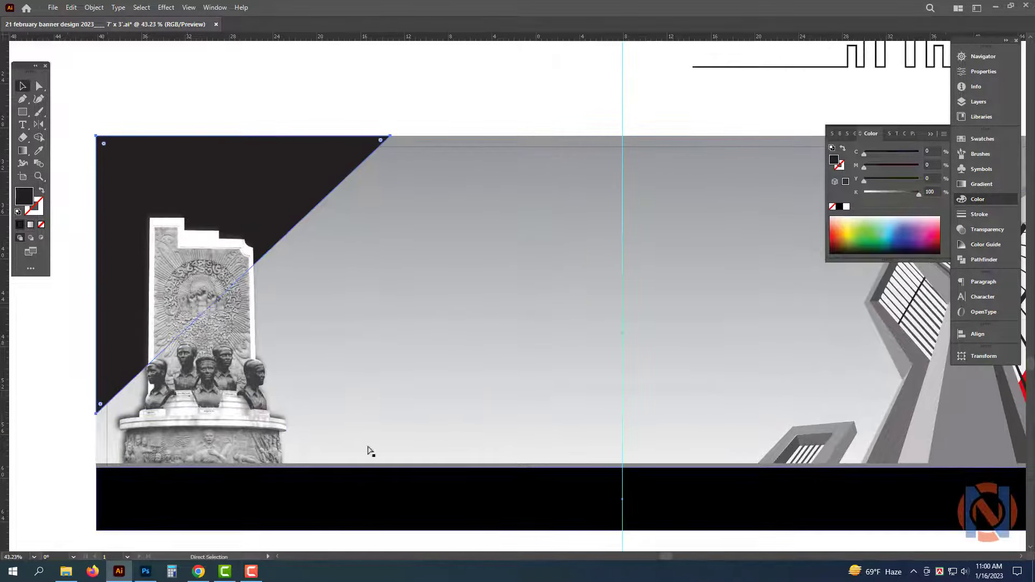
{"action": "left_click_drag", "start_coordinate": [390, 416], "coordinate": [411, 432]}
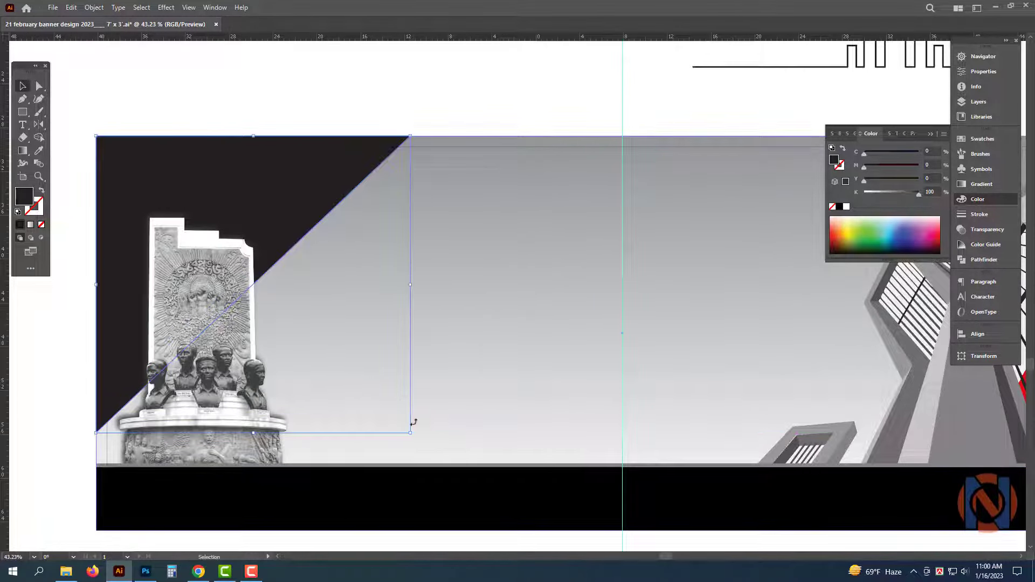
{"action": "key", "text": "i"}
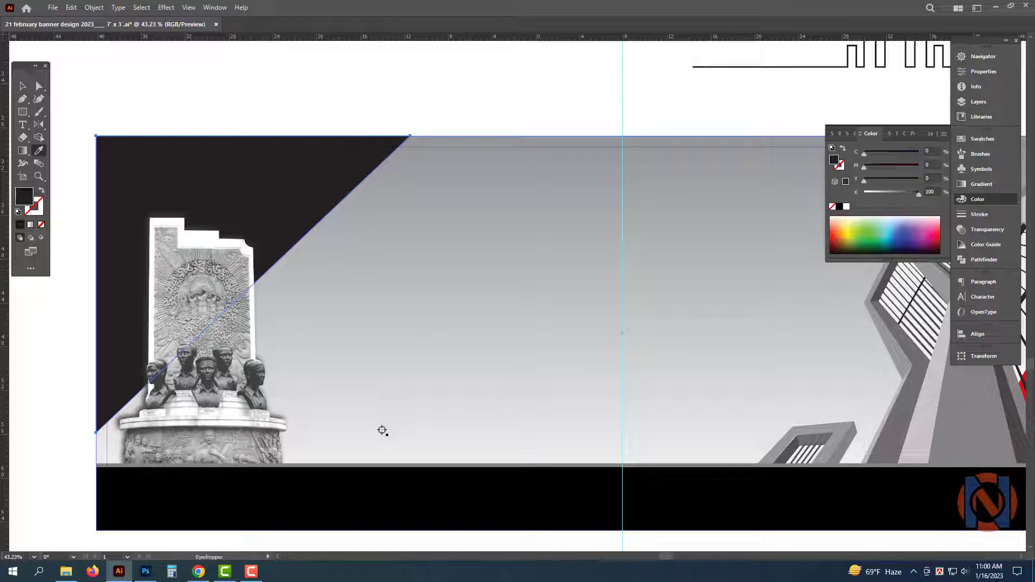
{"action": "left_click", "coordinate": [417, 461]}
{"action": "key", "text": "v"}
{"action": "scroll", "coordinate": [290, 245], "scroll_direction": "down", "scroll_amount": 4}
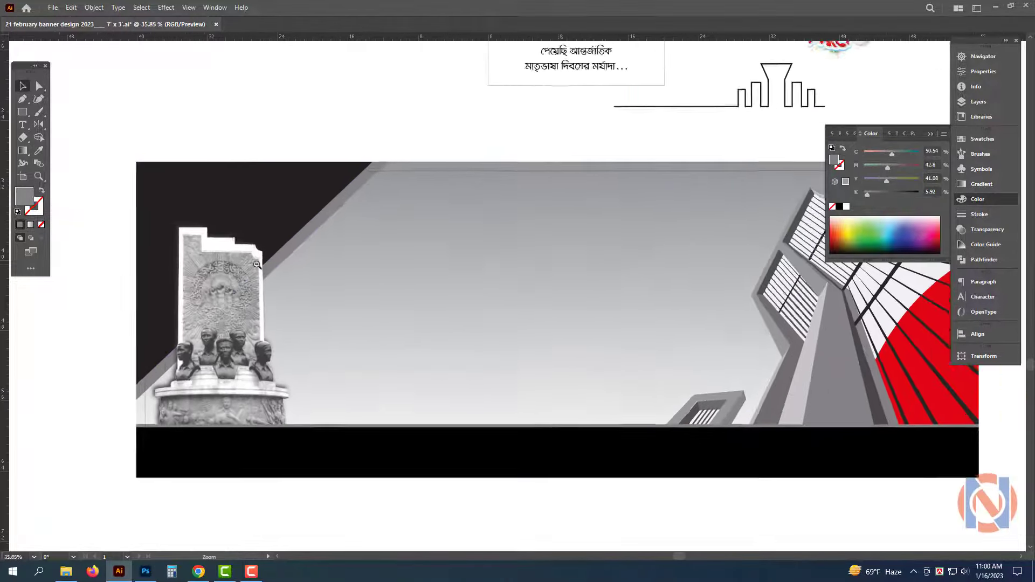
- Shrink a copy of the gradient background to a top-edge rectangle about 19.5 in tall, centered on the vertical guide, filled with the base strip's black
{"action": "left_click", "coordinate": [497, 296]}
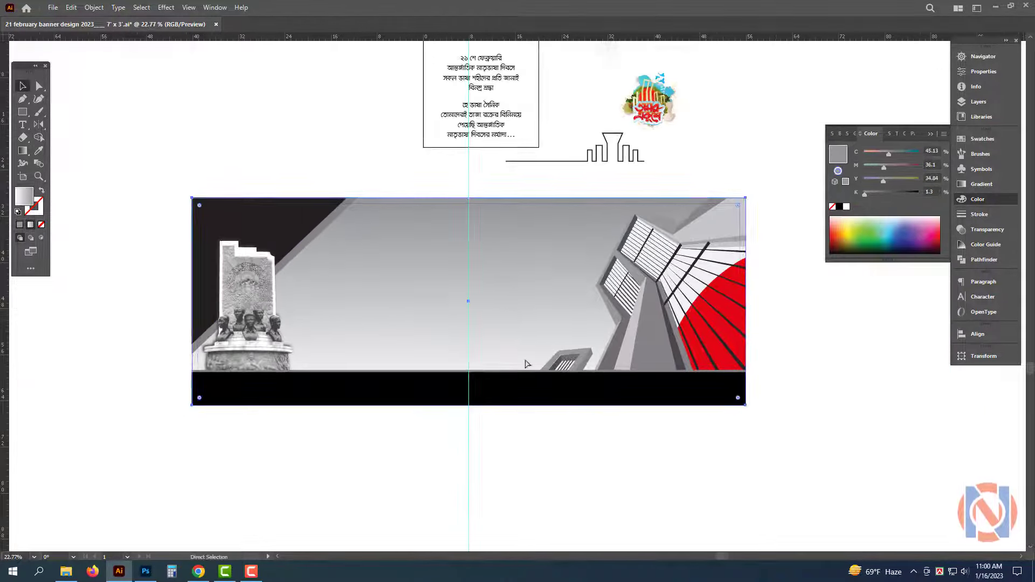
{"action": "left_click_drag", "start_coordinate": [470, 409], "coordinate": [476, 308]}
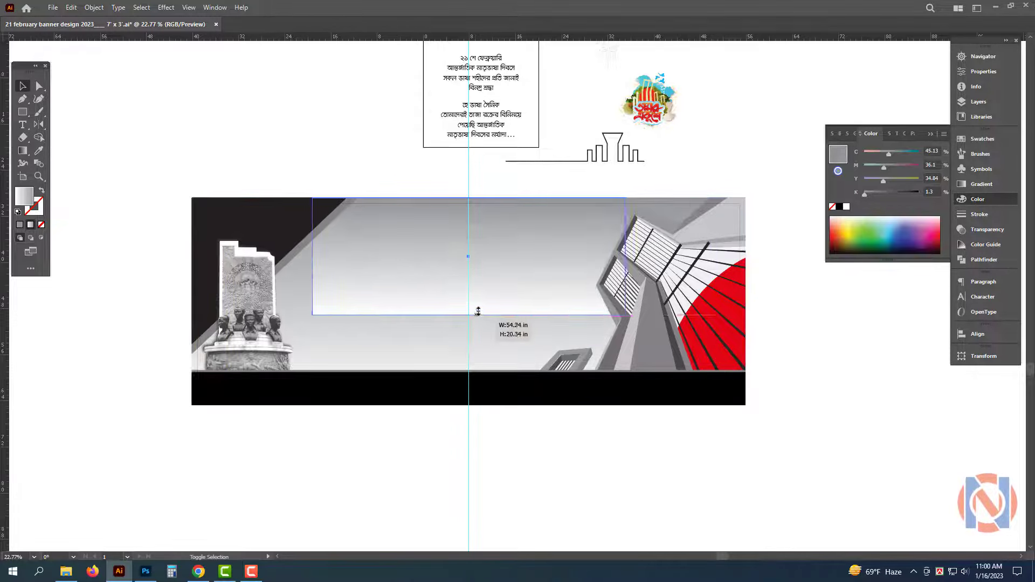
{"action": "left_click_drag", "start_coordinate": [746, 254], "coordinate": [521, 253]}
{"action": "key", "text": "ctrl+space"}
{"action": "left_click_drag", "start_coordinate": [550, 352], "coordinate": [563, 357]}
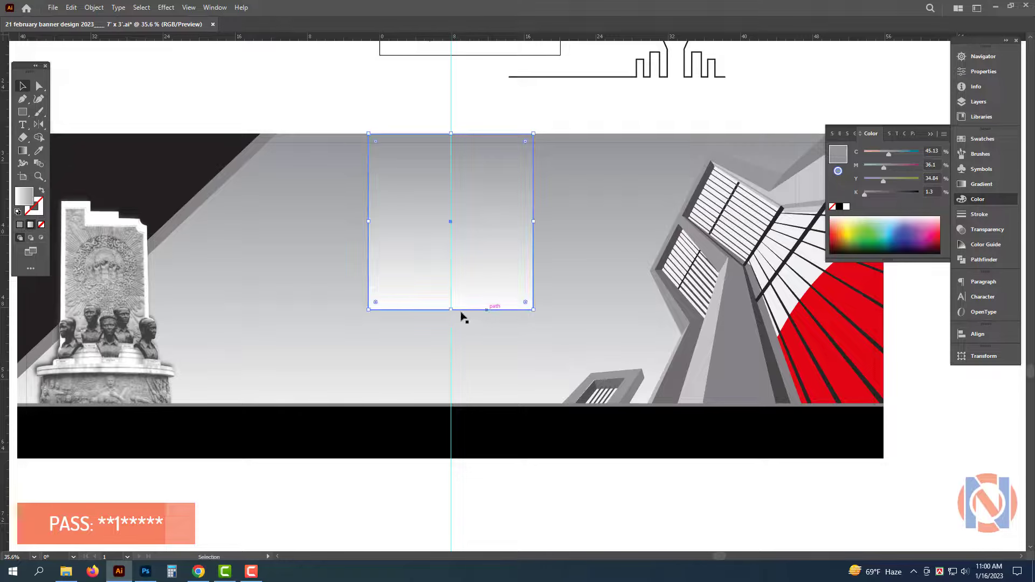
{"action": "key", "text": "i"}
{"action": "left_click", "coordinate": [615, 445]}
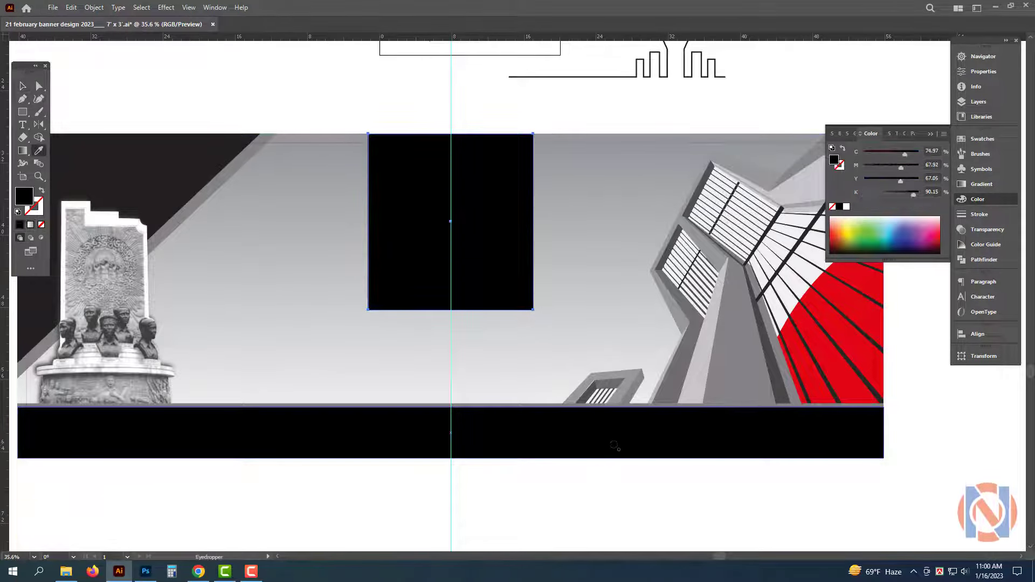
{"action": "key", "text": "v"}
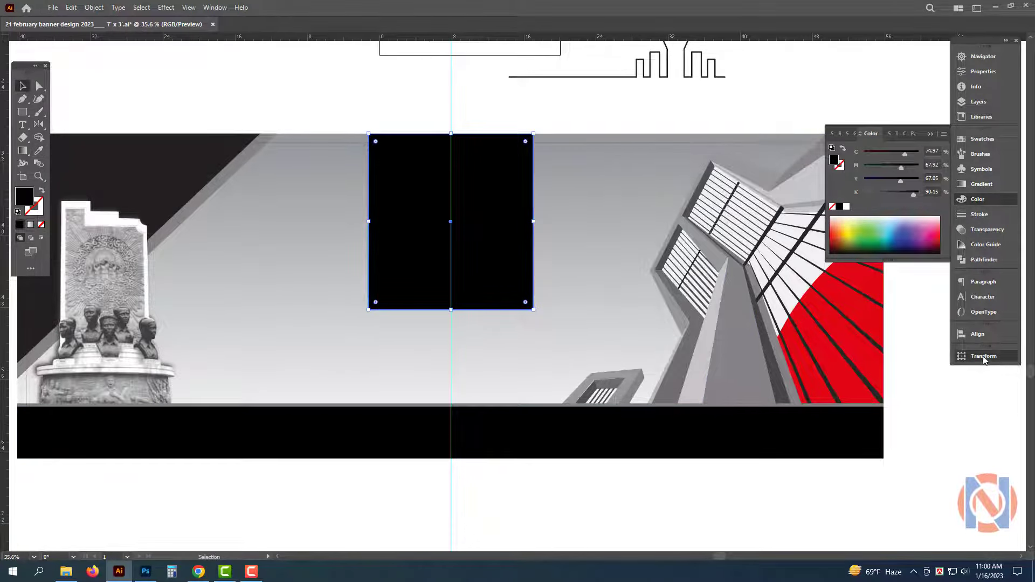
- Shear the black rectangle by about 30 degrees so its sides slope from upper left to lower right
{"action": "left_click", "coordinate": [984, 357]}
{"action": "key", "text": "shift+Up"}
{"action": "key", "text": "shift+Down"}
{"action": "key", "text": "shift+Down"}
{"action": "key", "text": "shift+Down"}
{"action": "key", "text": "shift+Down"}
{"action": "key", "text": "shift+Down"}
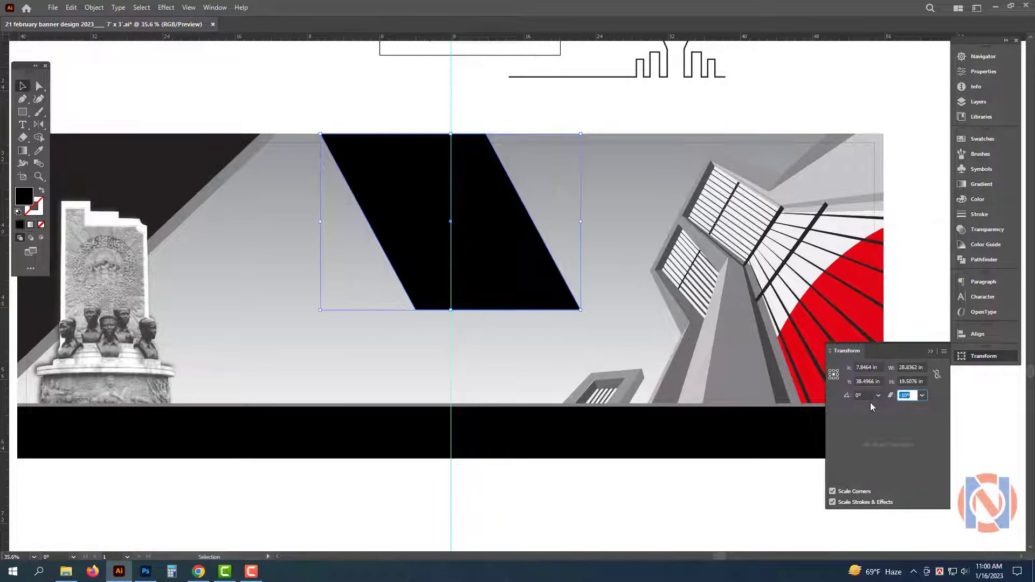
{"action": "left_click", "coordinate": [666, 503]}
- Enlarge the black parallelogram from its top edge to about 33.8 by 22.9 in and fully round its two bottom corners
{"action": "left_click", "coordinate": [481, 236]}
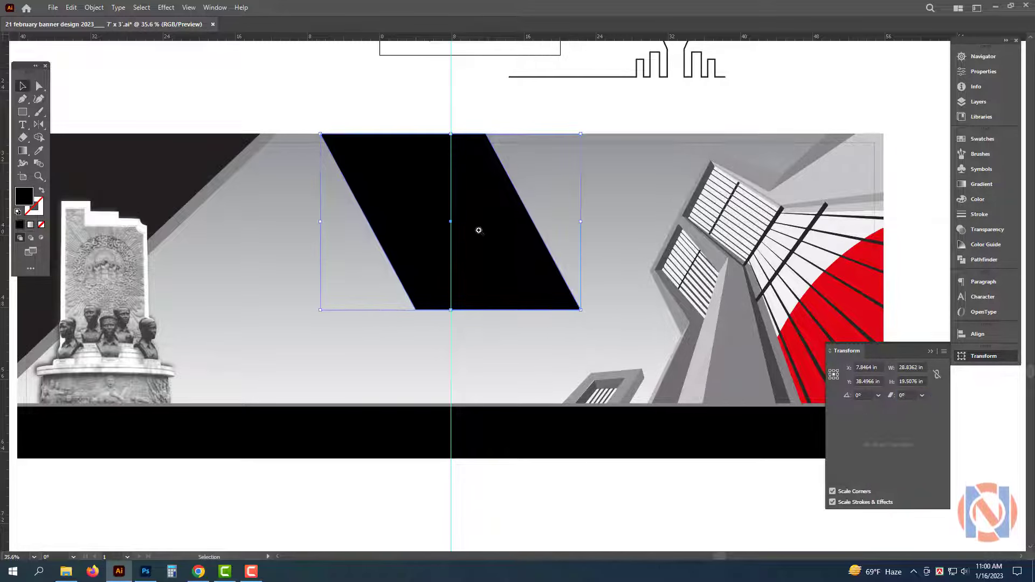
{"action": "scroll", "coordinate": [481, 232], "scroll_direction": "up", "scroll_amount": 2}
{"action": "left_click_drag", "start_coordinate": [444, 329], "coordinate": [444, 366]}
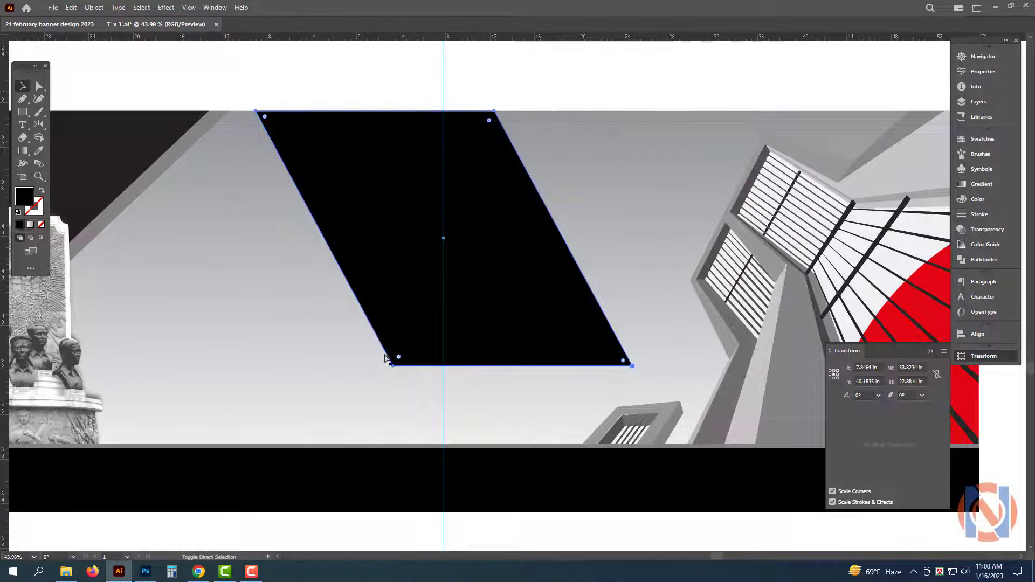
{"action": "left_click_drag", "start_coordinate": [399, 358], "coordinate": [210, 93]}
{"action": "scroll", "coordinate": [542, 482], "scroll_direction": "down", "scroll_amount": 3}
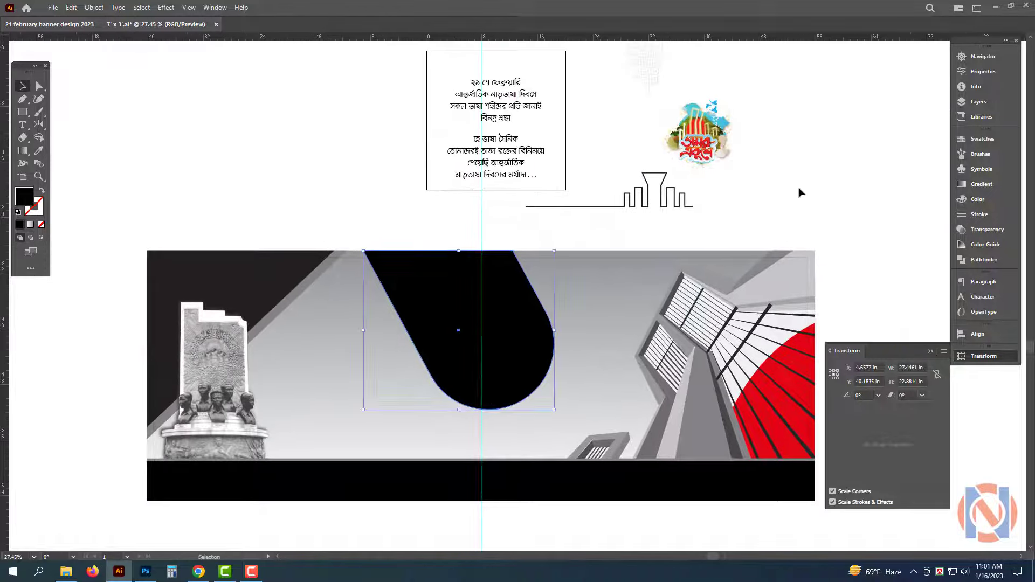
{"action": "left_click", "coordinate": [800, 192]}
- Bring the banner's inner margin frame to the front and give it a 5 pt magenta stroke
{"action": "scroll", "coordinate": [480, 291], "scroll_direction": "up", "scroll_amount": 1}
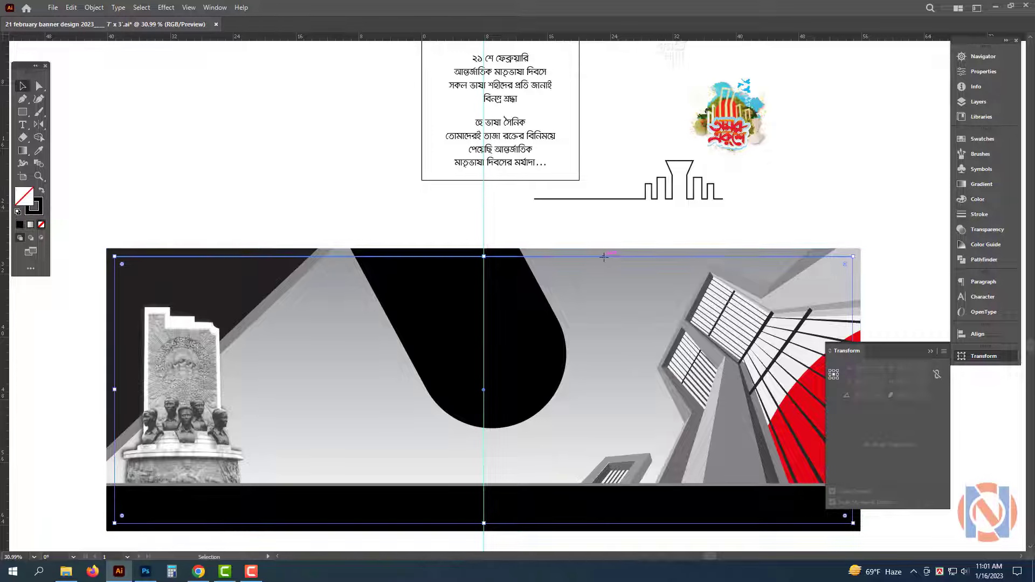
{"action": "key", "text": "ctrl+c"}
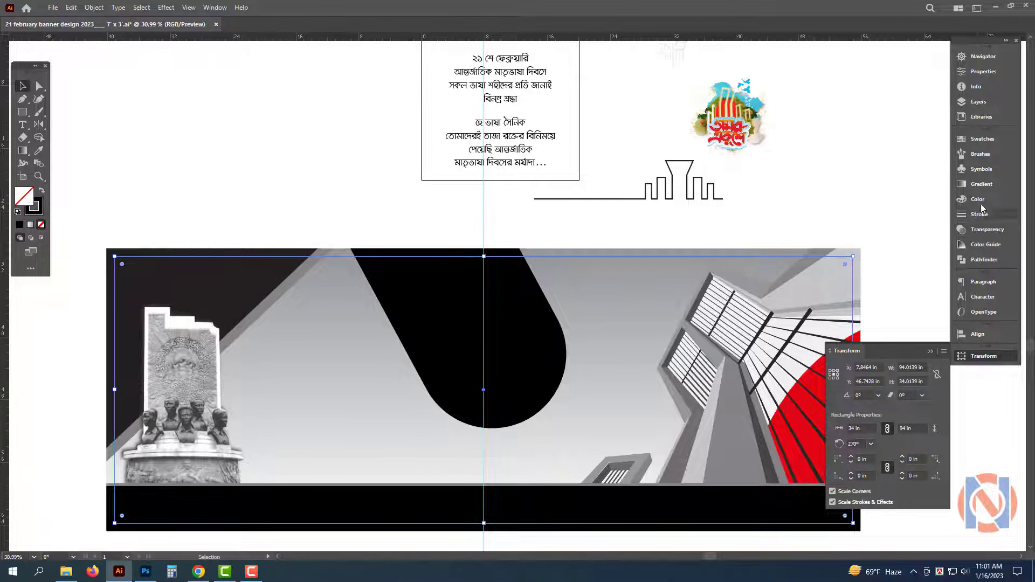
{"action": "left_click", "coordinate": [977, 199]}
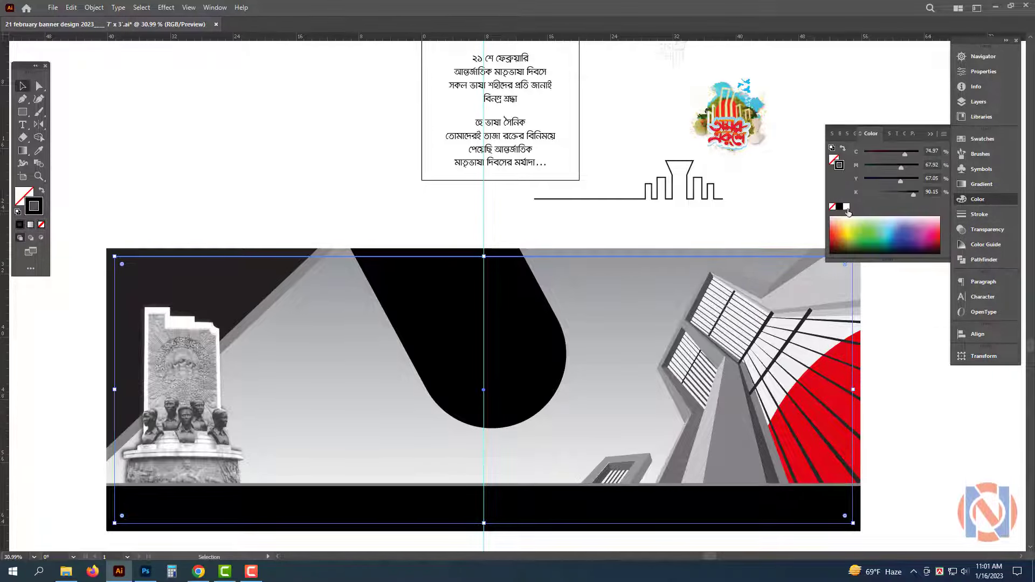
{"action": "left_click", "coordinate": [979, 214]}
{"action": "type", "text": "5"}
{"action": "key", "text": "Return"}
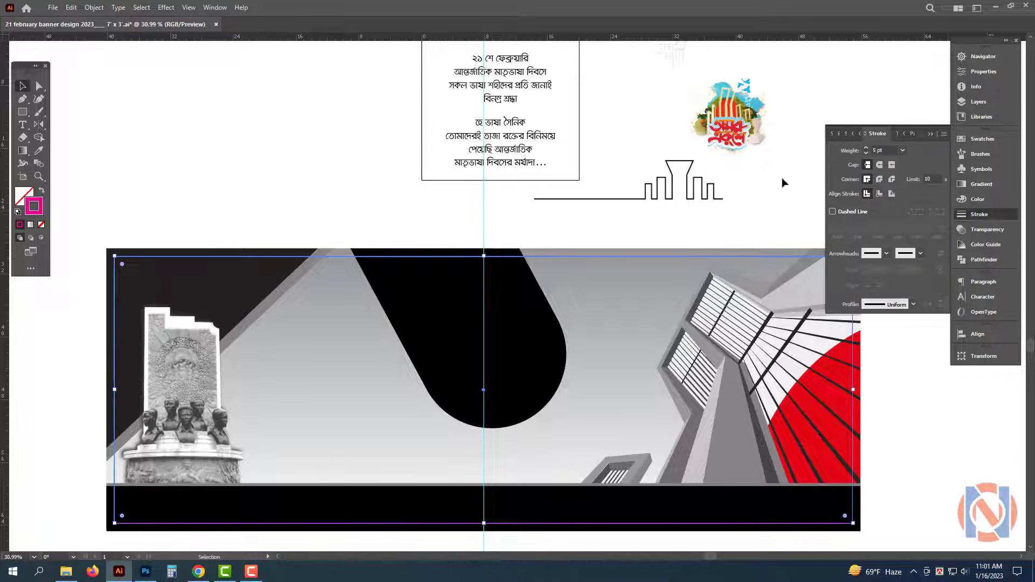
{"action": "left_click", "coordinate": [782, 179]}
- Move the colorful অমর একুশে artwork between the memorial sculpture and the black rounded shape, enlarging it to fill the space just above the base strips
{"action": "key", "text": "Tab"}
{"action": "key", "text": "z"}
{"action": "left_click_drag", "start_coordinate": [679, 198], "coordinate": [654, 187]}
{"action": "key", "text": "v"}
{"action": "left_click_drag", "start_coordinate": [743, 137], "coordinate": [351, 410]}
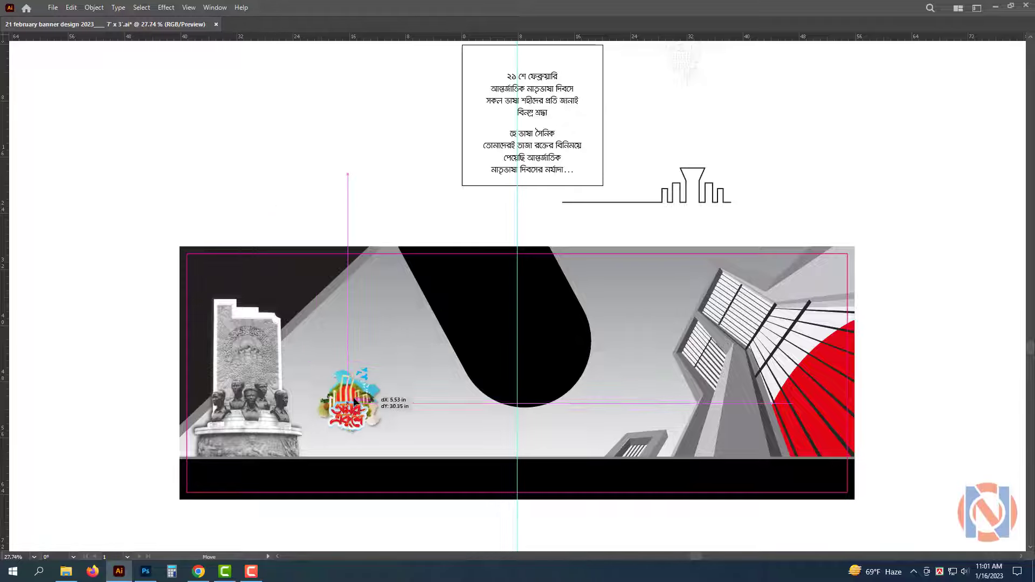
{"action": "left_click_drag", "start_coordinate": [400, 356], "coordinate": [476, 291]}
{"action": "left_click_drag", "start_coordinate": [423, 416], "coordinate": [486, 415]}
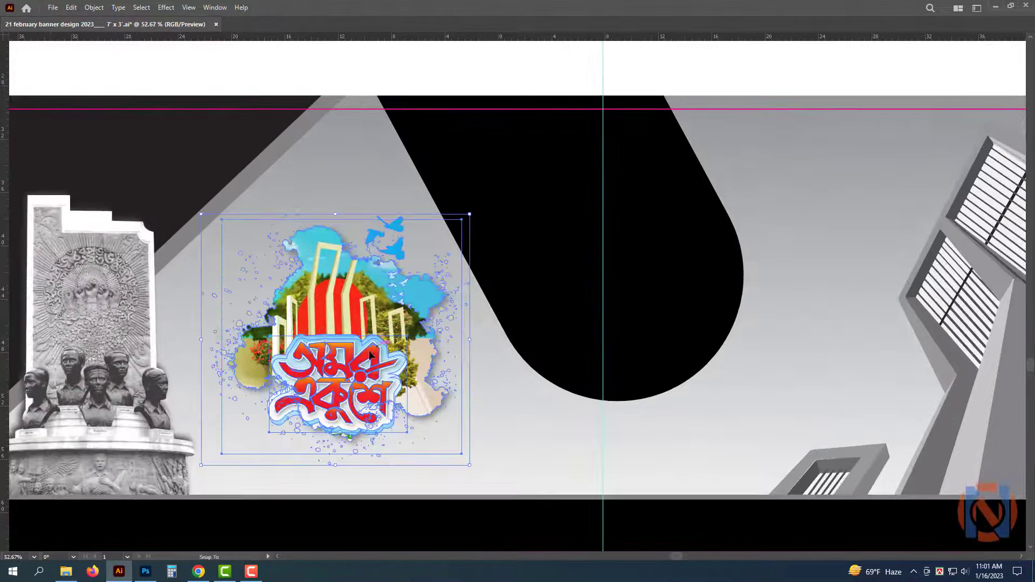
{"action": "left_click_drag", "start_coordinate": [376, 347], "coordinate": [366, 369]}
{"action": "left_click_drag", "start_coordinate": [317, 258], "coordinate": [318, 259]}
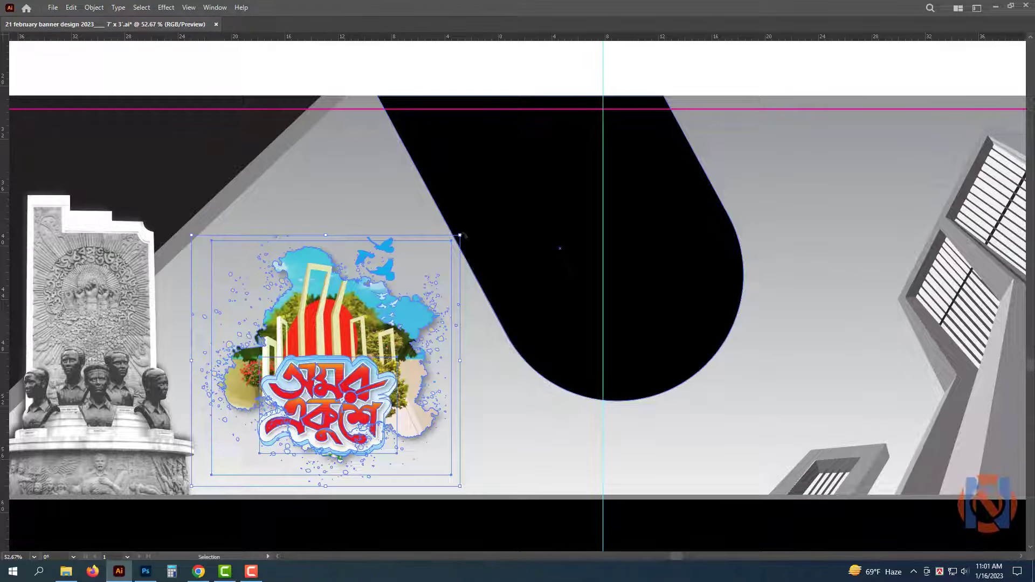
{"action": "left_click_drag", "start_coordinate": [461, 235], "coordinate": [469, 227]}
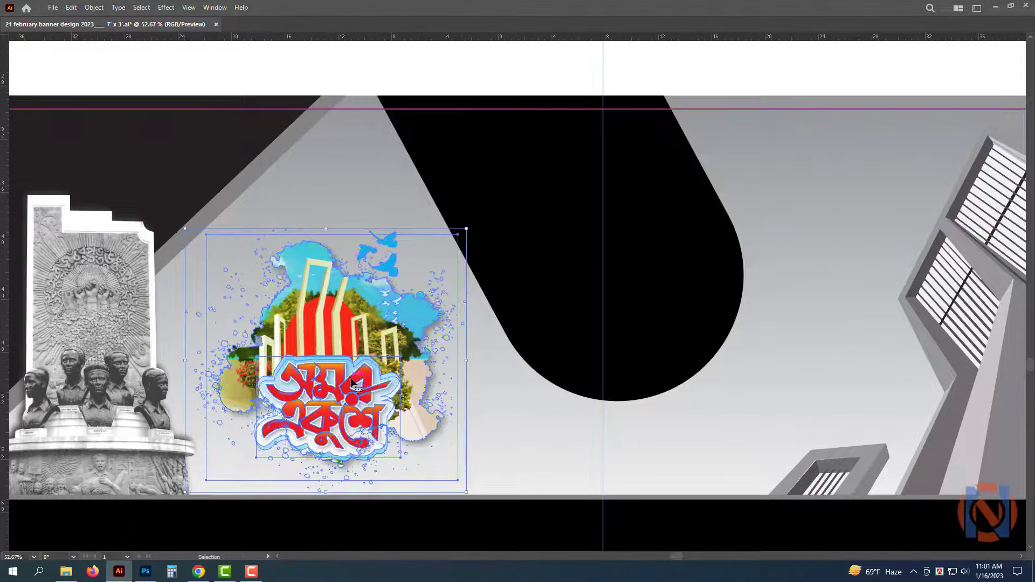
{"action": "left_click_drag", "start_coordinate": [351, 378], "coordinate": [348, 379]}
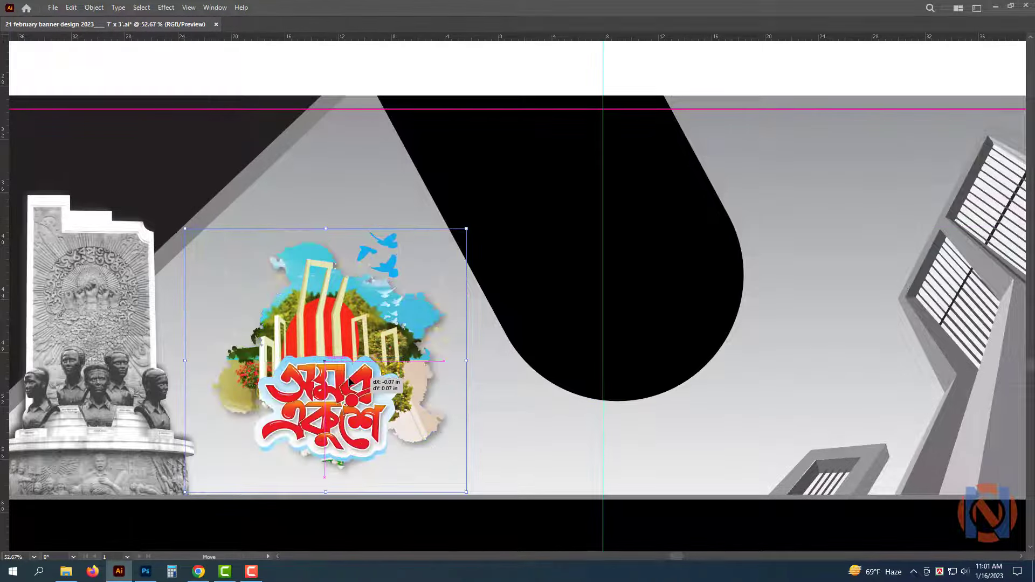
- Convert the colors of the অমর একুশে artwork to grayscale
{"action": "left_click", "coordinate": [71, 7]}
{"action": "mouse_move", "coordinate": [162, 211]}
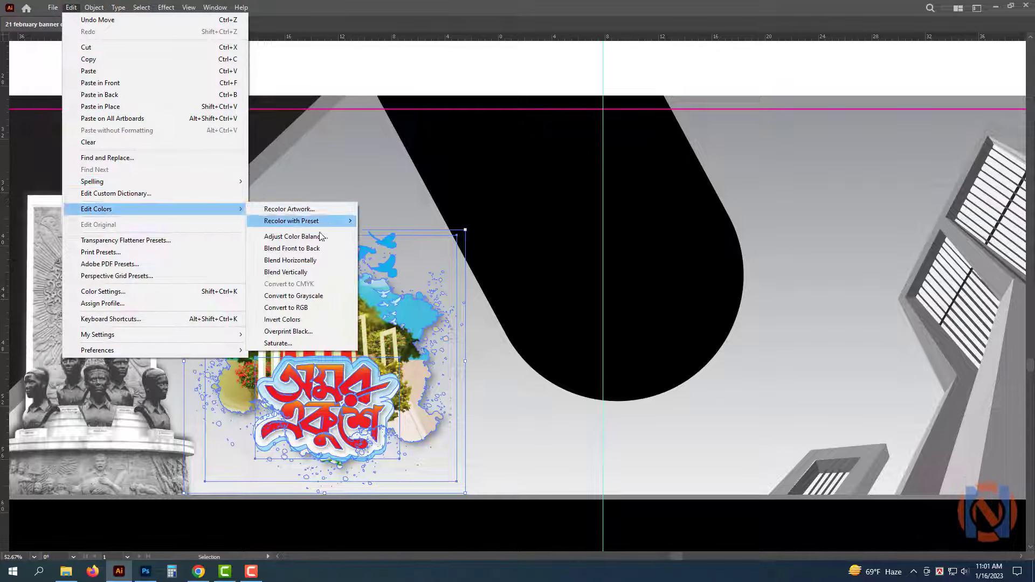
{"action": "left_click", "coordinate": [318, 300]}
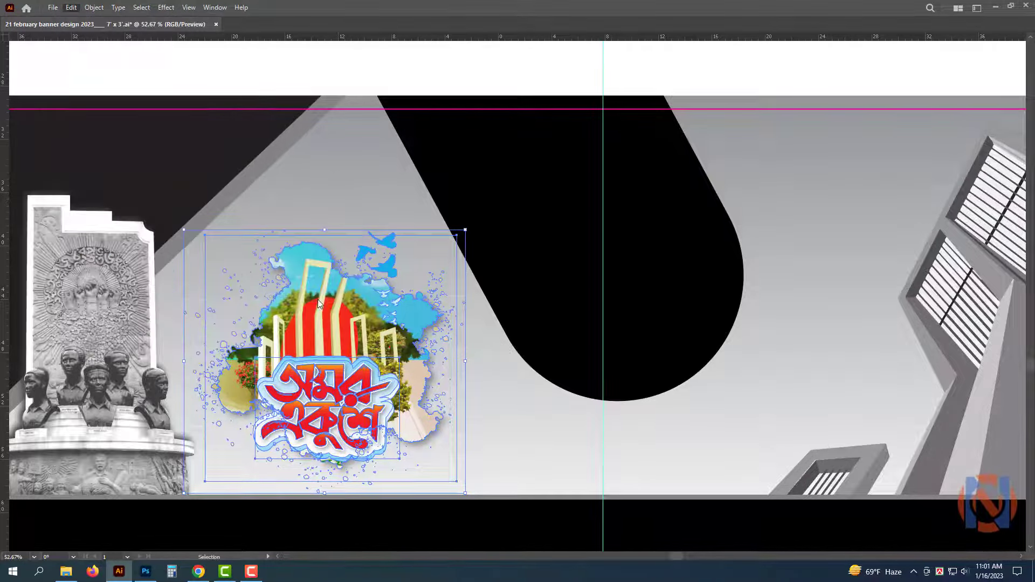
{"action": "left_click", "coordinate": [422, 187]}
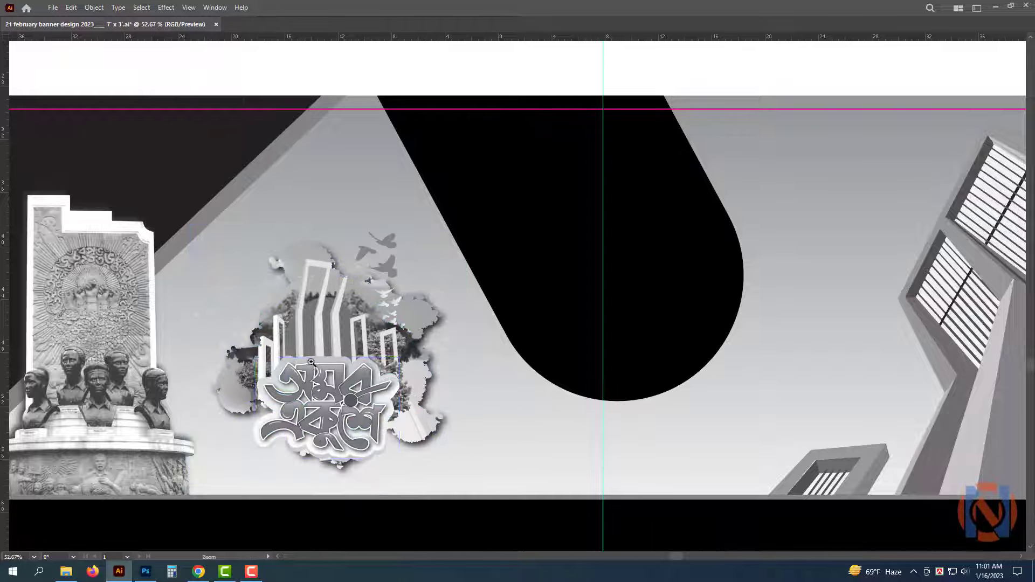
- Enlarge the grayscale অমর একুশে emblem to about 27.1 by 27.4 in and raise it beside the memorial sculpture's upper part
{"action": "left_click_drag", "start_coordinate": [320, 362], "coordinate": [259, 366]}
{"action": "left_click_drag", "start_coordinate": [602, 527], "coordinate": [625, 536]}
{"action": "left_click", "coordinate": [248, 372]}
{"action": "left_click_drag", "start_coordinate": [185, 246], "coordinate": [153, 210]}
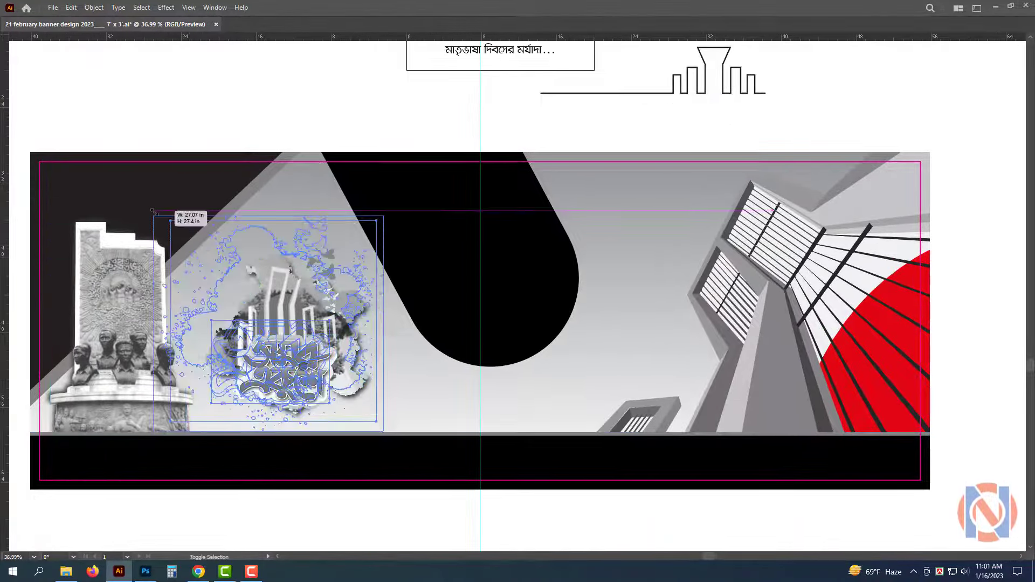
{"action": "left_click", "coordinate": [266, 125]}
{"action": "left_click_drag", "start_coordinate": [307, 121], "coordinate": [335, 121]}
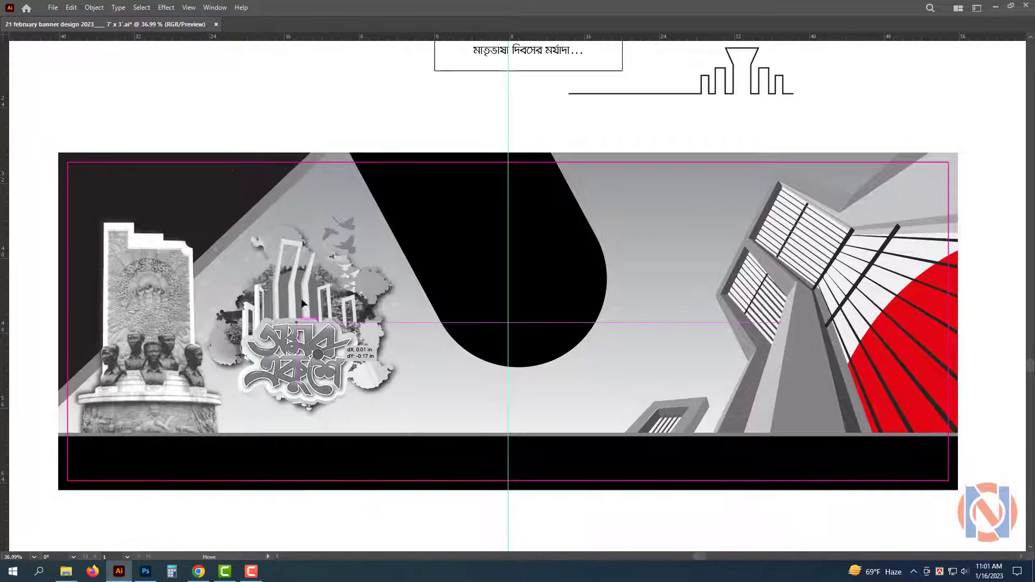
{"action": "left_click_drag", "start_coordinate": [320, 374], "coordinate": [288, 328]}
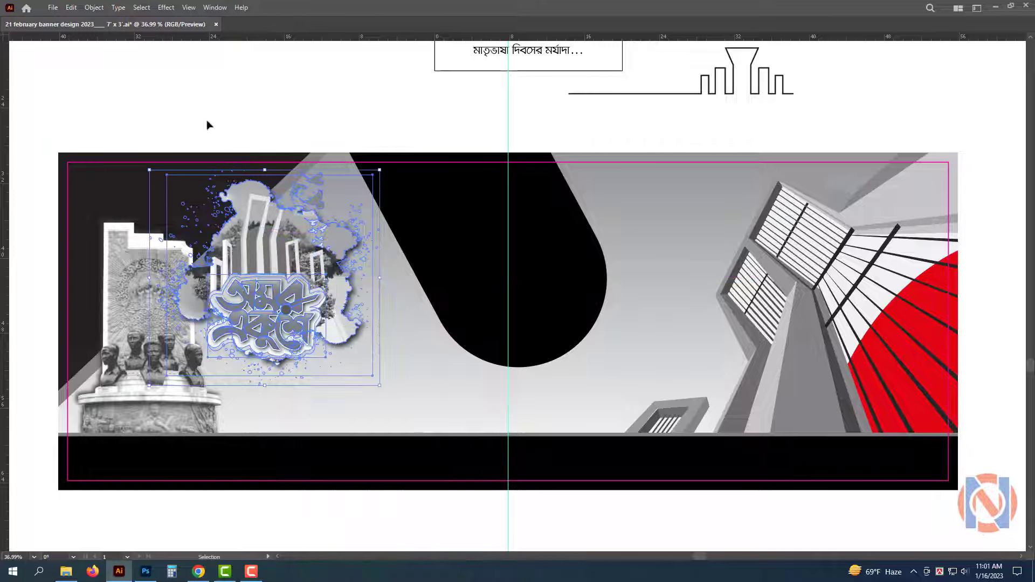
{"action": "left_click", "coordinate": [208, 125]}
- Bring the memorial sculpture and the base strips to the front, and place the magenta margin frame above them
{"action": "left_click", "coordinate": [148, 393]}
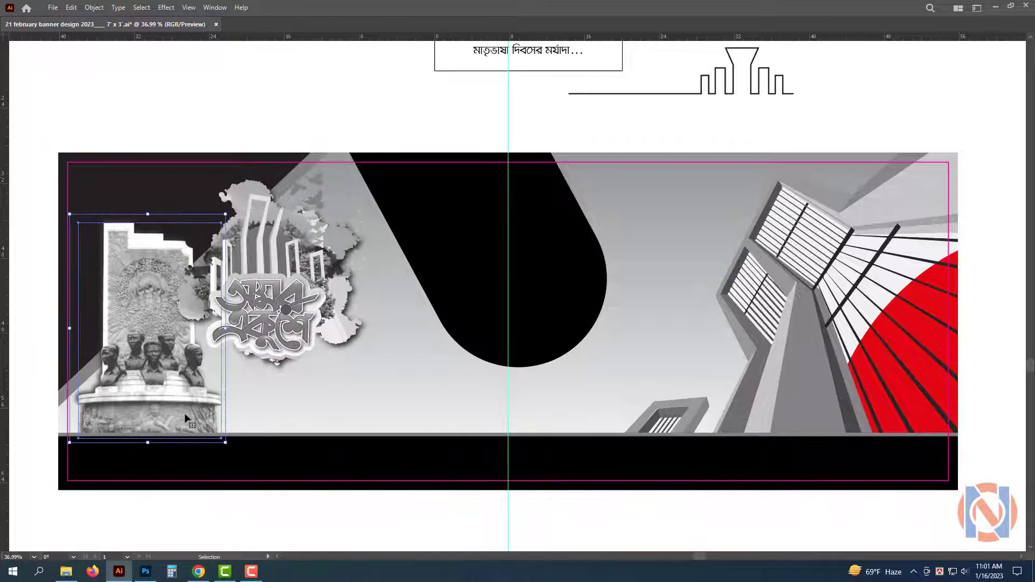
{"action": "left_click", "coordinate": [262, 435], "text": "shift"}
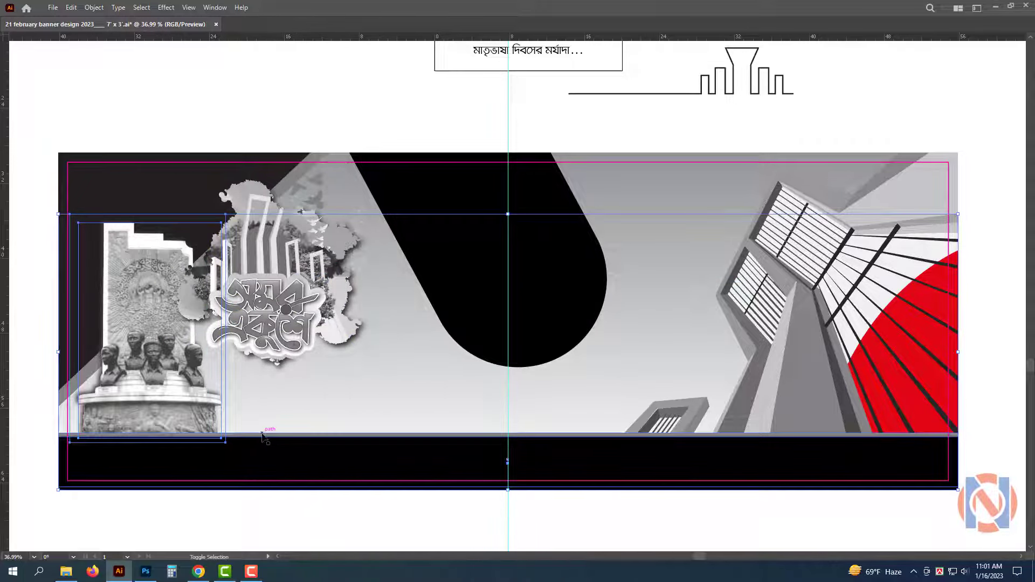
{"action": "key", "text": "ctrl+shift+]"}
{"action": "left_click", "coordinate": [285, 512]}
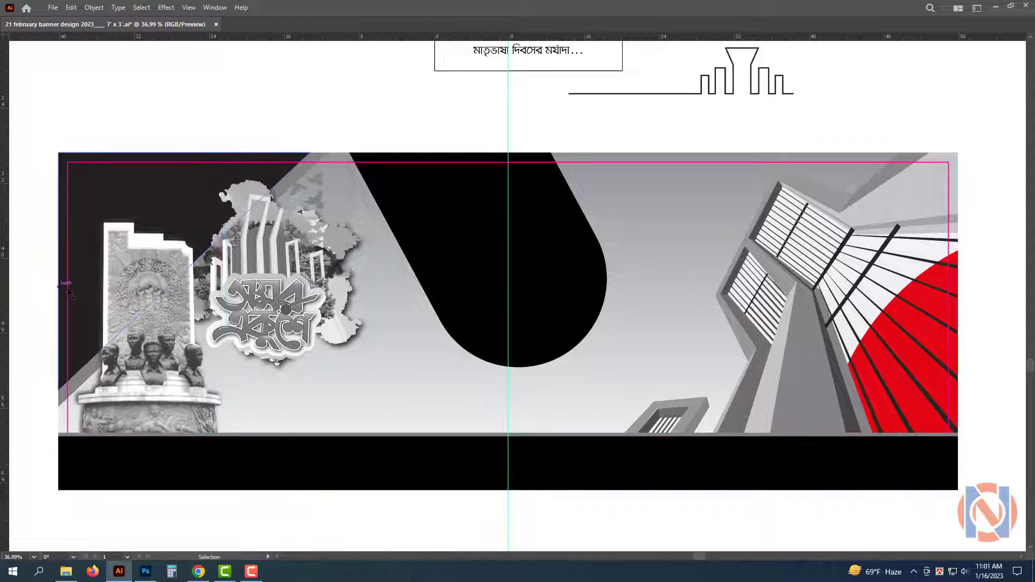
{"action": "left_click", "coordinate": [263, 174]}
{"action": "key", "text": "ctrl+shift+]"}
{"action": "left_click", "coordinate": [350, 529]}
- Shift the অমর একুশে emblem and the black rounded shape rightward, leaving the emblem between the sculpture and the shape
{"action": "scroll", "coordinate": [356, 525], "scroll_direction": "down", "scroll_amount": 2}
{"action": "left_click_drag", "start_coordinate": [314, 341], "coordinate": [341, 340]}
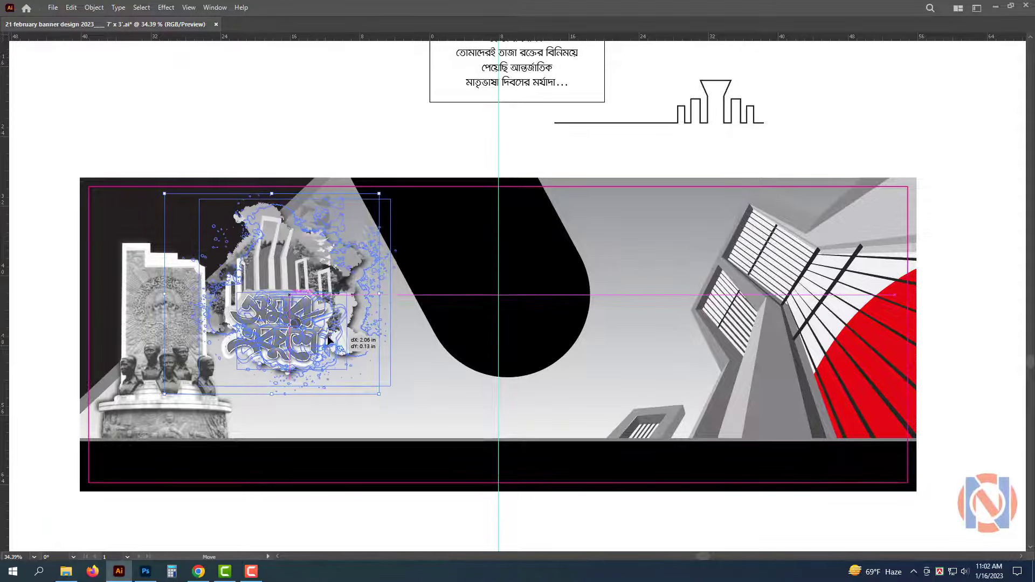
{"action": "left_click_drag", "start_coordinate": [563, 294], "coordinate": [590, 295]}
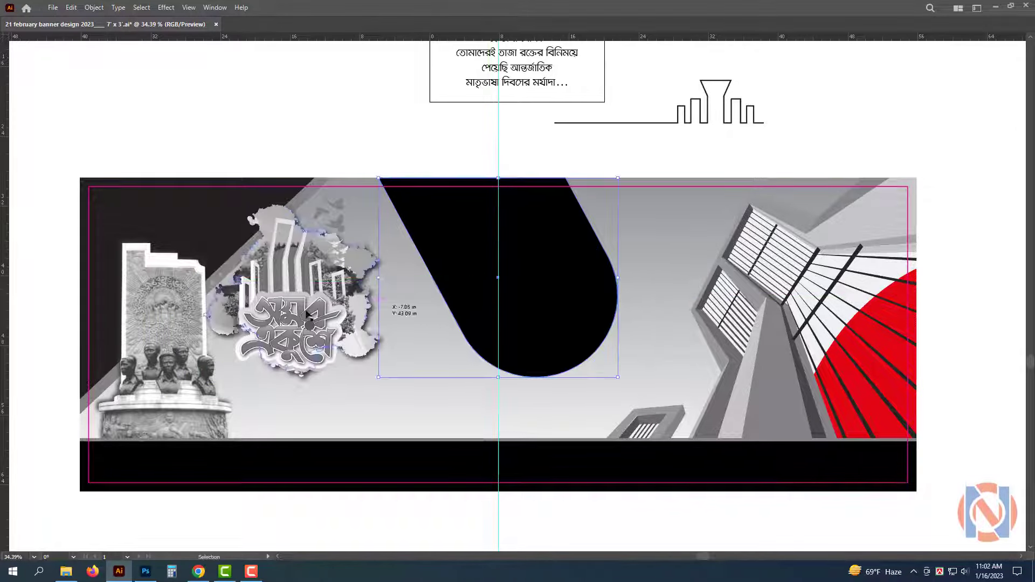
{"action": "left_click_drag", "start_coordinate": [297, 309], "coordinate": [313, 309]}
{"action": "left_click", "coordinate": [311, 150]}
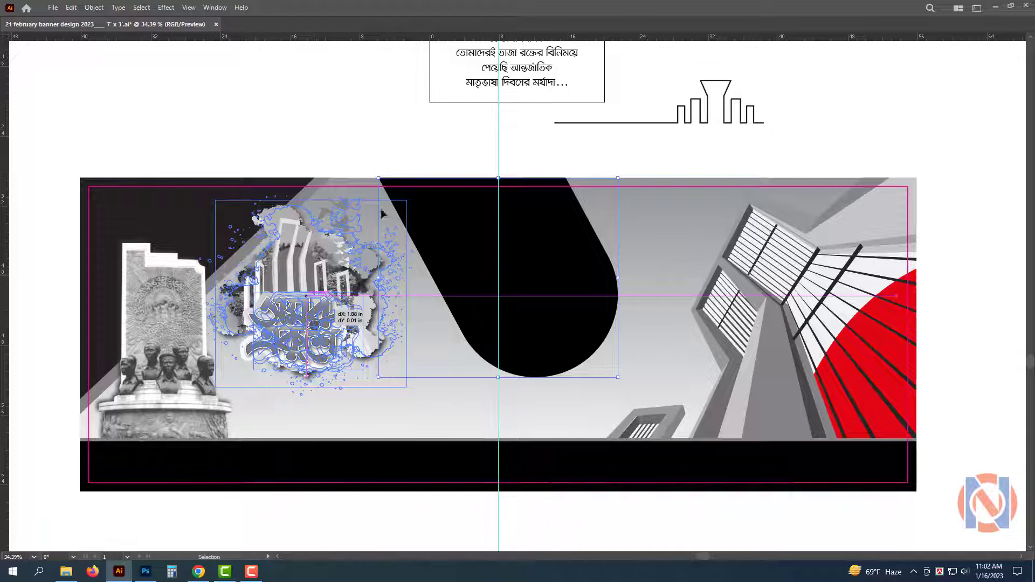
{"action": "key", "text": "space"}
{"action": "left_click_drag", "start_coordinate": [591, 220], "coordinate": [526, 286]}
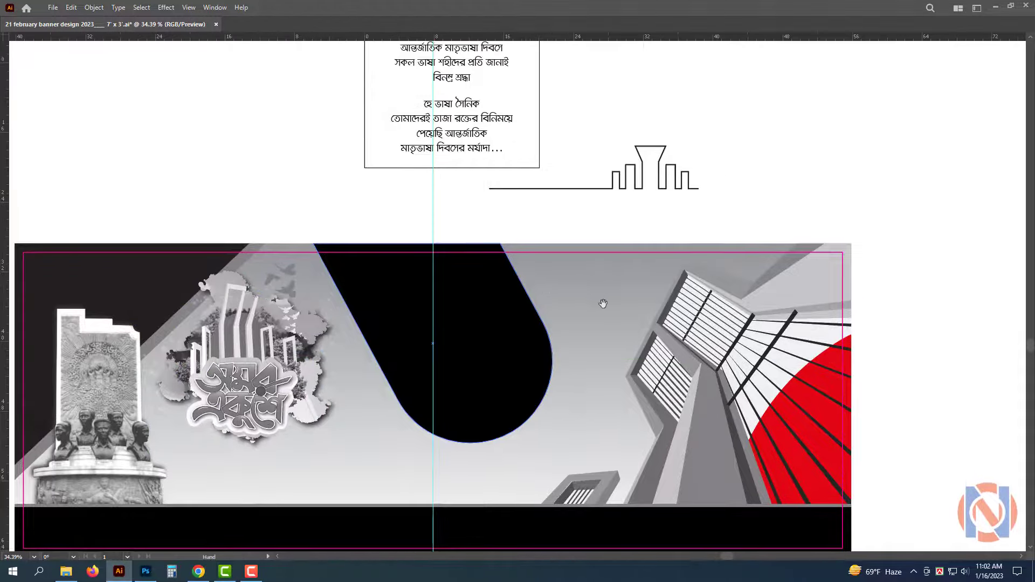
{"action": "left_click_drag", "start_coordinate": [641, 268], "coordinate": [680, 192]}
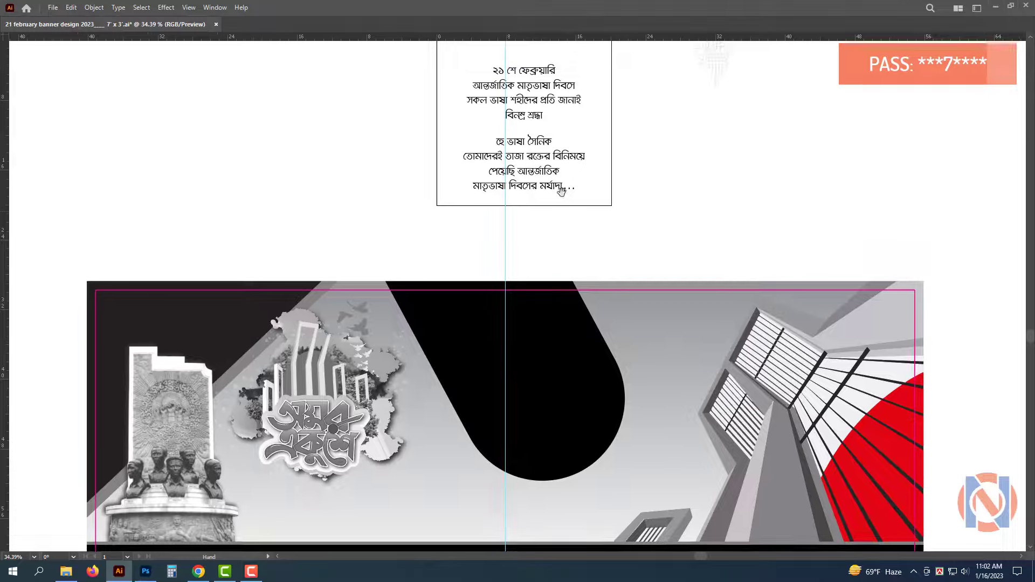
{"action": "left_click", "coordinate": [534, 104]}
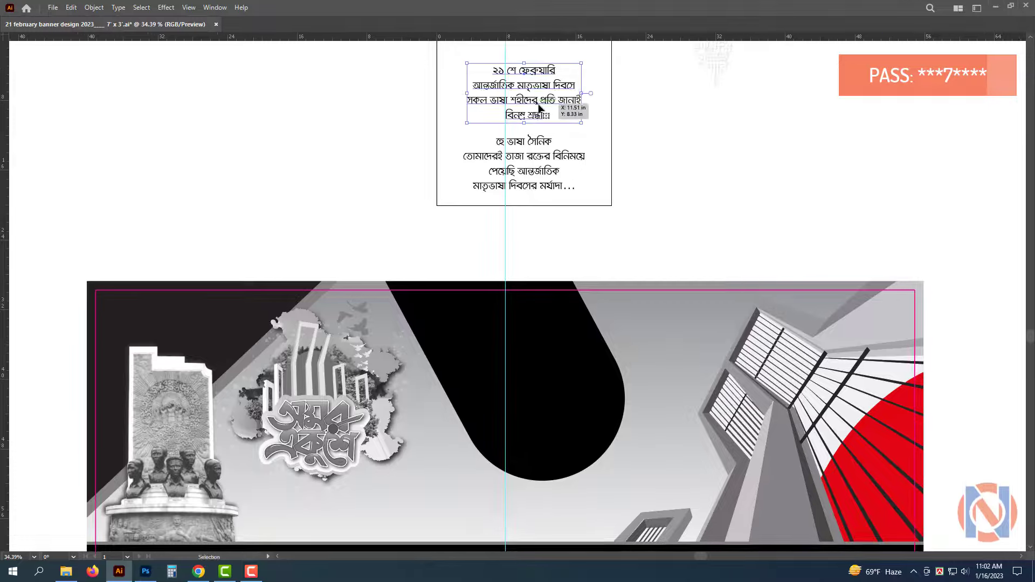
{"action": "left_click_drag", "start_coordinate": [529, 172], "coordinate": [474, 98]}
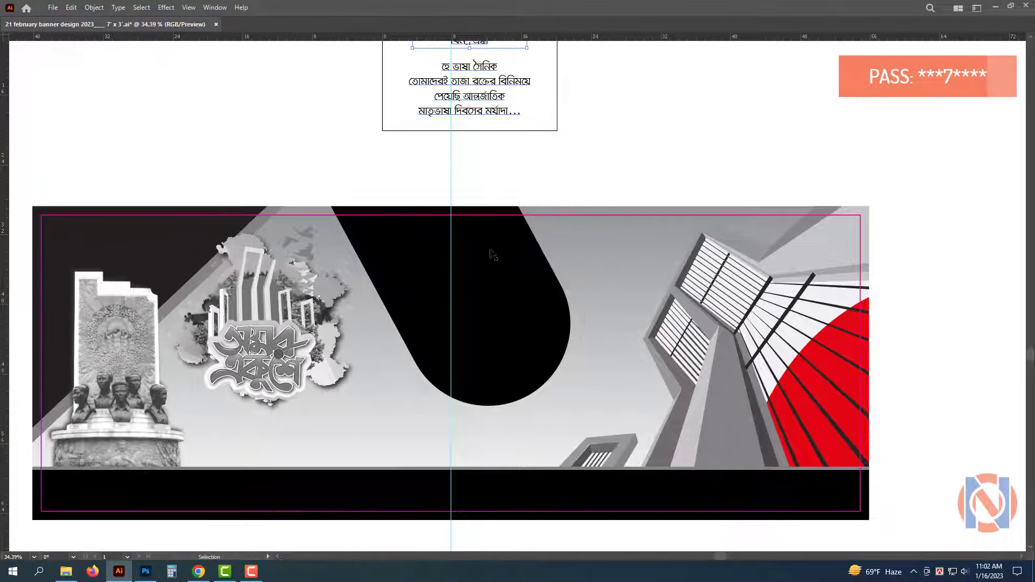
{"action": "left_click", "coordinate": [527, 331]}
{"action": "mouse_move", "coordinate": [580, 411]}
{"action": "left_mouse_down"}
{"action": "mouse_move", "coordinate": [590, 420]}
{"action": "mouse_move", "coordinate": [573, 409]}
{"action": "left_mouse_up"}
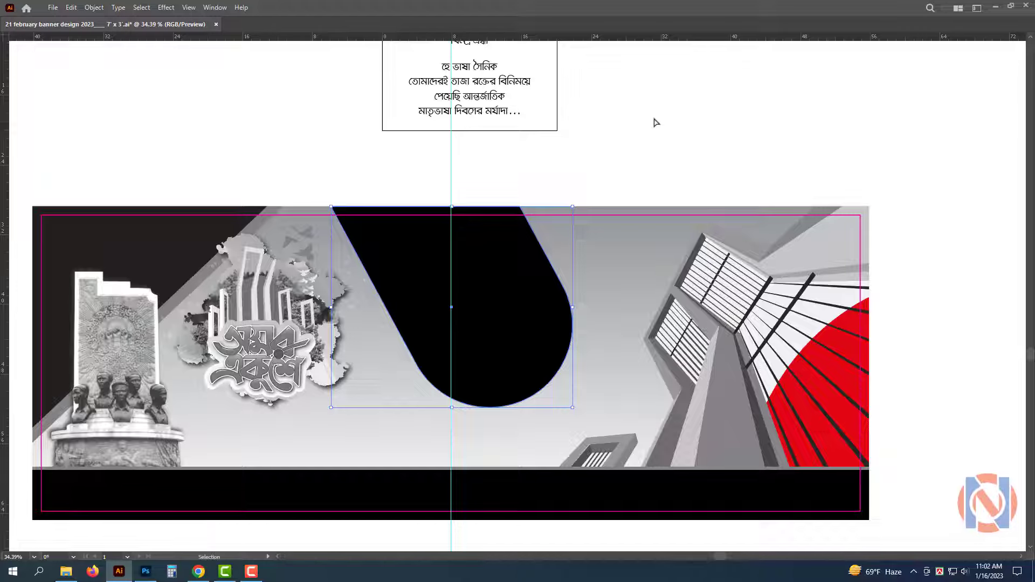
{"action": "key", "text": "ctrl+z"}
{"action": "left_click", "coordinate": [558, 147]}
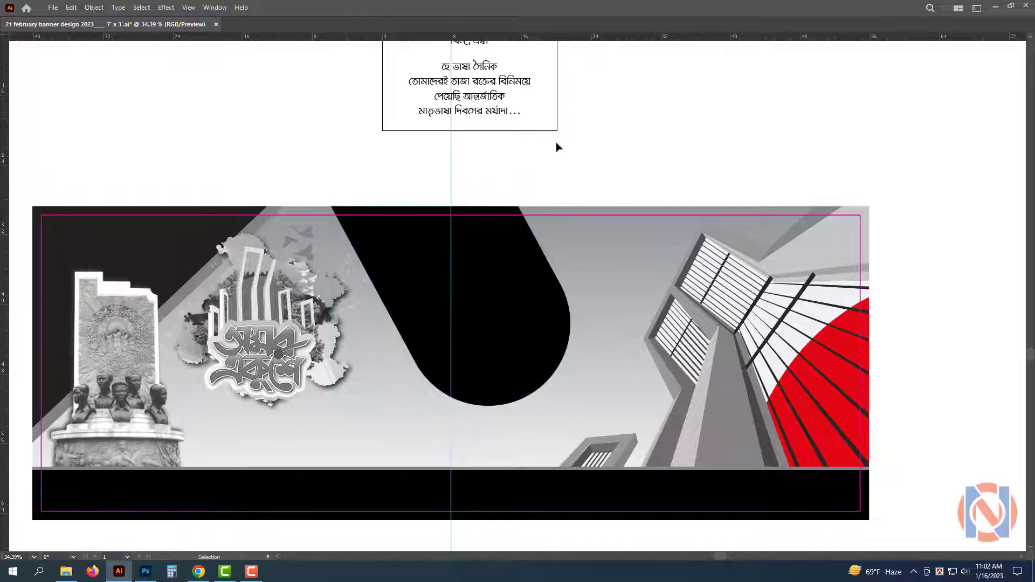
- Move the হে ভাষা সৈনিক text block onto the banner between the black shape and the monument, left-align it and enlarge it to about 98 pt
{"action": "left_click_drag", "start_coordinate": [490, 86], "coordinate": [636, 251]}
{"action": "left_click_drag", "start_coordinate": [637, 247], "coordinate": [781, 325]}
{"action": "key", "text": "ctrl+shift+l"}
{"action": "left_click_drag", "start_coordinate": [739, 259], "coordinate": [606, 234]}
{"action": "left_click_drag", "start_coordinate": [686, 246], "coordinate": [708, 258]}
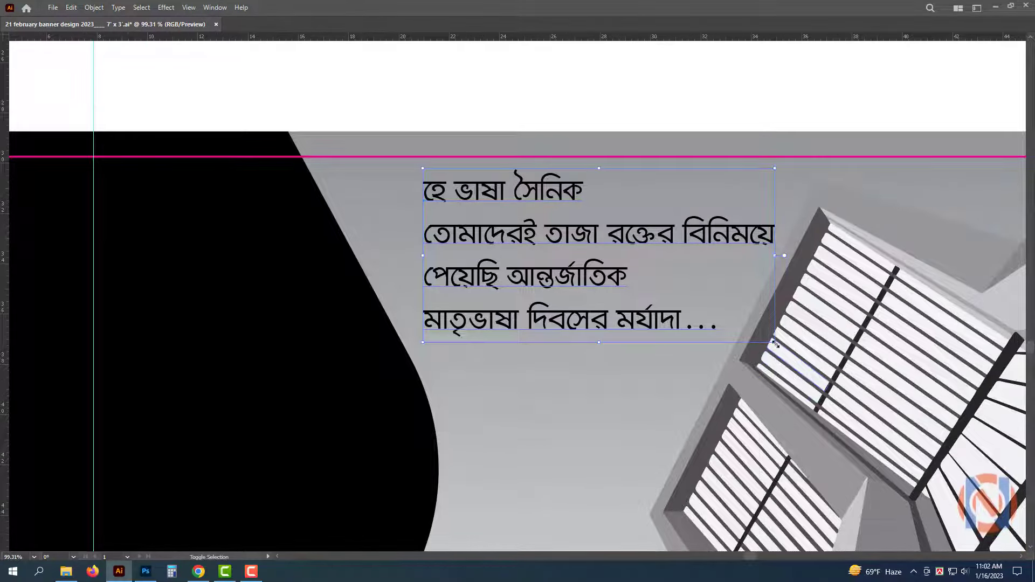
{"action": "left_click_drag", "start_coordinate": [775, 343], "coordinate": [760, 335]}
{"action": "left_click_drag", "start_coordinate": [595, 238], "coordinate": [595, 246]}
- Set the হে ভাষা সৈনিক text block in Li Alinur Bashundhara ANSI V2 and increase its leading to about 137.5 pt
{"action": "key", "text": "ctrl+t"}
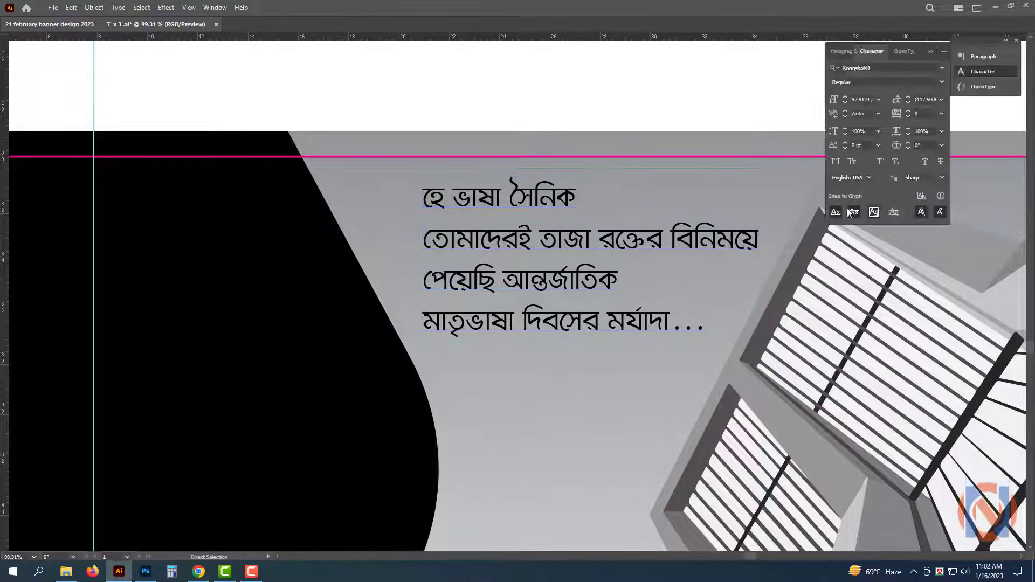
{"action": "left_click", "coordinate": [898, 66]}
{"action": "type", "text": "li"}
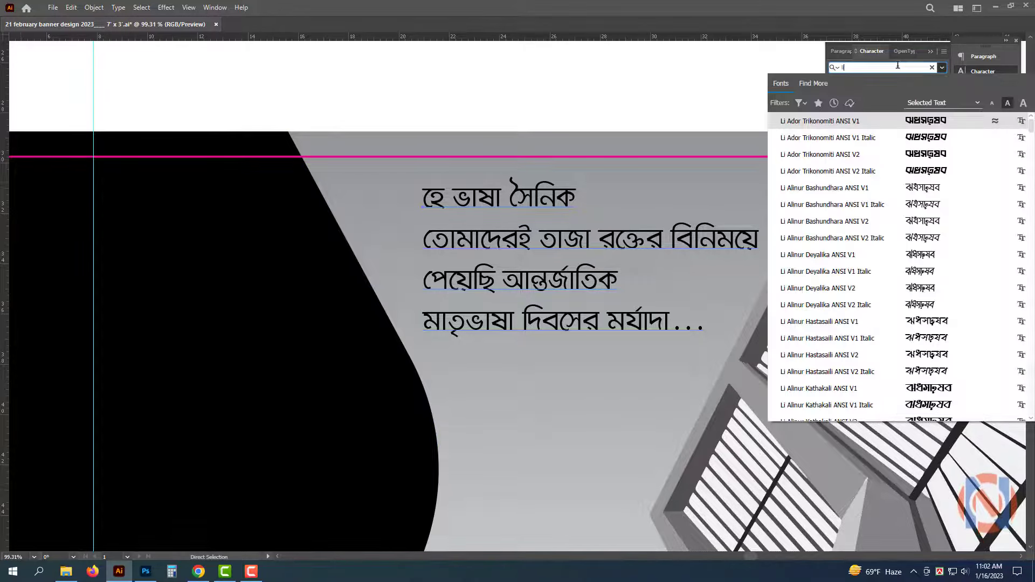
{"action": "left_click", "coordinate": [925, 221]}
{"action": "key", "text": "alt+Down"}
{"action": "key", "text": "alt+Down"}
{"action": "key", "text": "alt+Down"}
{"action": "key", "text": "alt+Down"}
{"action": "key", "text": "alt+Down"}
{"action": "key", "text": "alt+Down"}
{"action": "key", "text": "alt+Down"}
{"action": "key", "text": "alt+Down"}
{"action": "key", "text": "alt+Down"}
{"action": "key", "text": "alt+Down"}
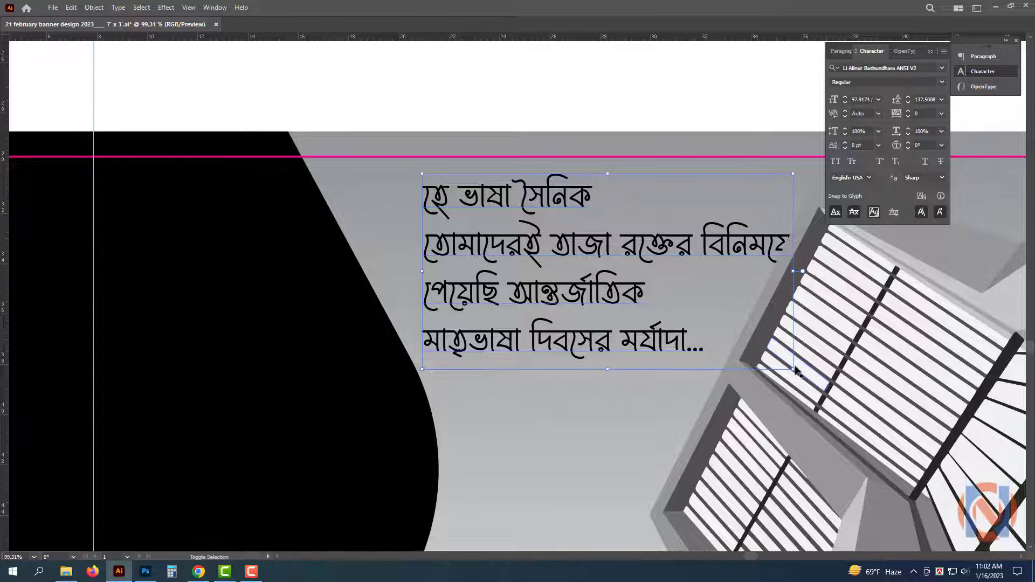
- Scale the হে ভাষা সৈনিক text block down to about 88.9 pt so it fits beside the monument artwork
{"action": "left_click_drag", "start_coordinate": [794, 371], "coordinate": [741, 340]}
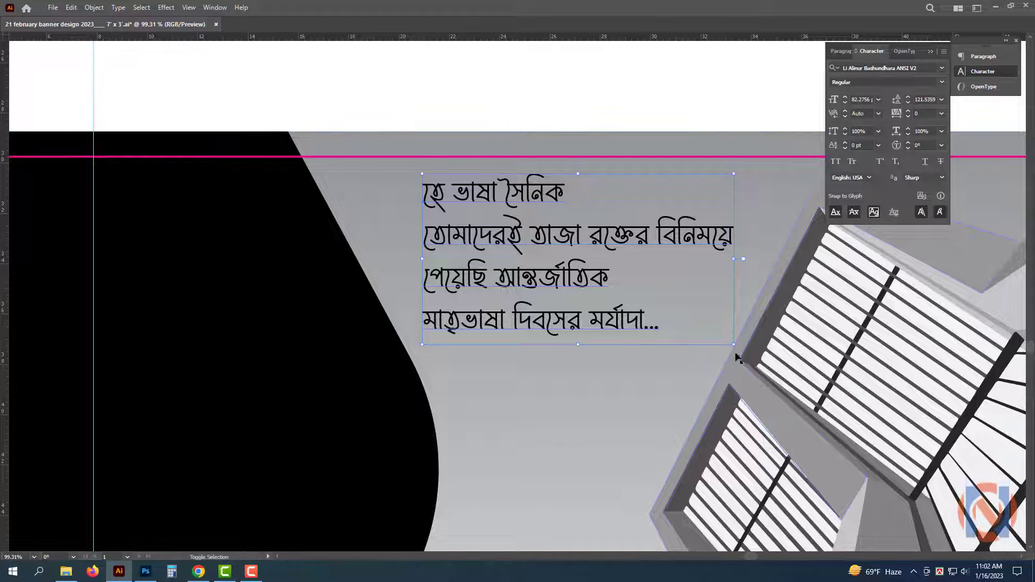
{"action": "left_click_drag", "start_coordinate": [736, 347], "coordinate": [759, 357]}
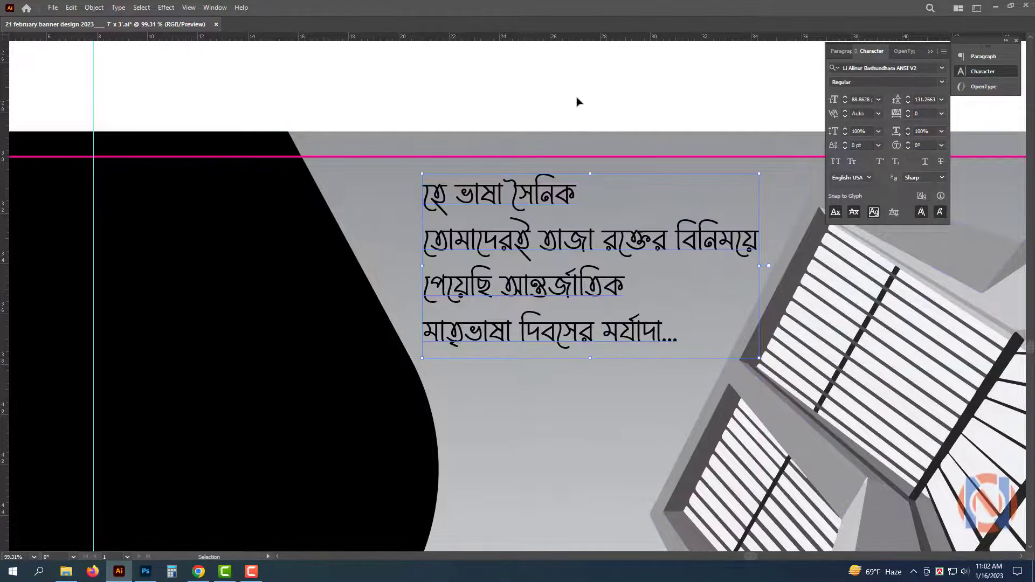
{"action": "left_click_drag", "start_coordinate": [581, 112], "coordinate": [472, 124]}
{"action": "left_click_drag", "start_coordinate": [653, 131], "coordinate": [702, 152]}
{"action": "left_click_drag", "start_coordinate": [569, 143], "coordinate": [541, 221]}
- Nudge the black rounded shape slightly to the left, away from the হে ভাষা সৈনিক text block
{"action": "left_click", "coordinate": [489, 322]}
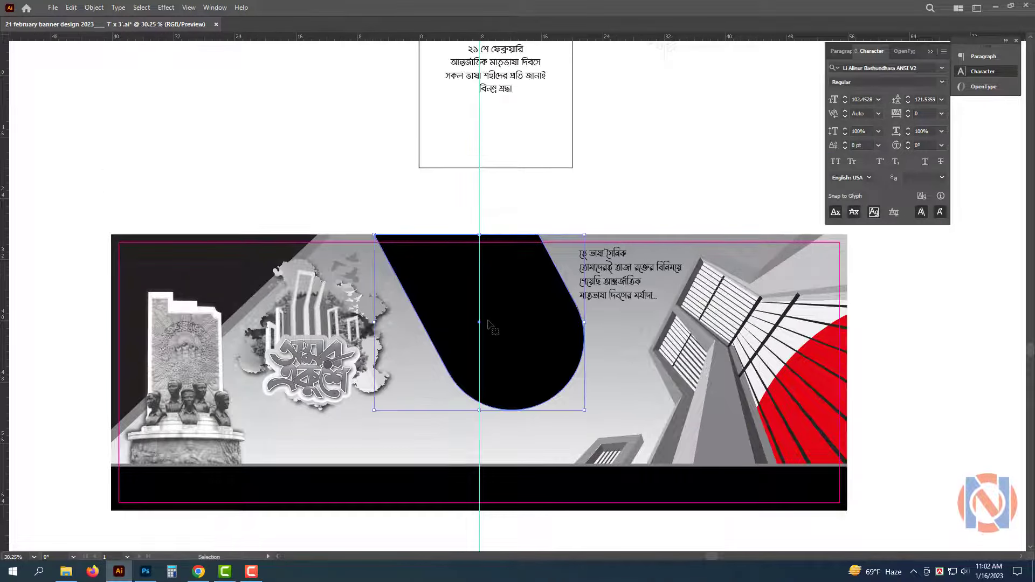
{"action": "key", "text": "shift+Left"}
{"action": "key", "text": "shift+Left"}
{"action": "key", "text": "shift+Left"}
{"action": "key", "text": "shift+Left"}
- Place a slightly larger copy behind the black rounded shape and fill it with the gray sampled from the small monument block
{"action": "left_click_drag", "start_coordinate": [603, 363], "coordinate": [618, 364]}
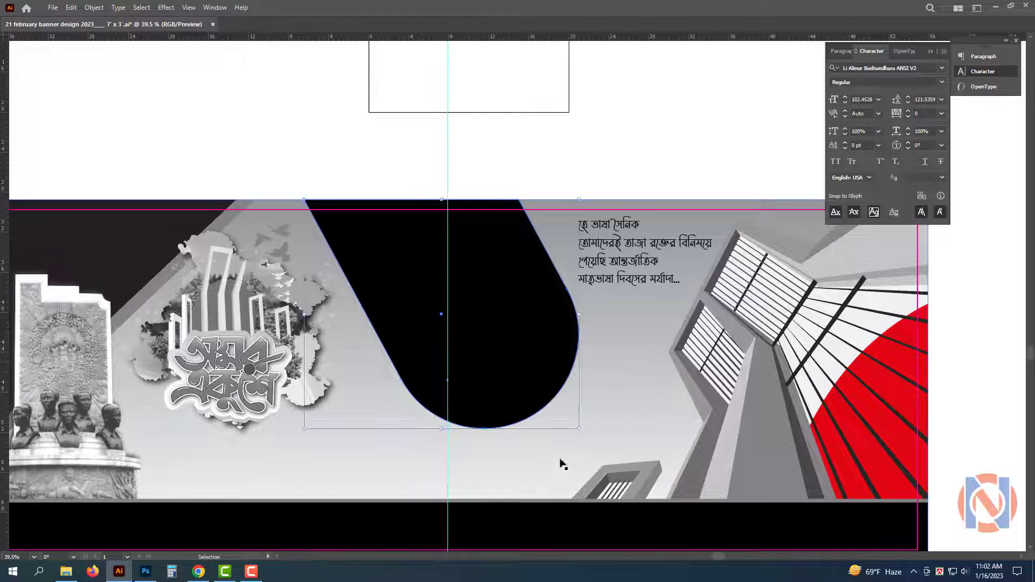
{"action": "left_click_drag", "start_coordinate": [578, 428], "coordinate": [590, 433]}
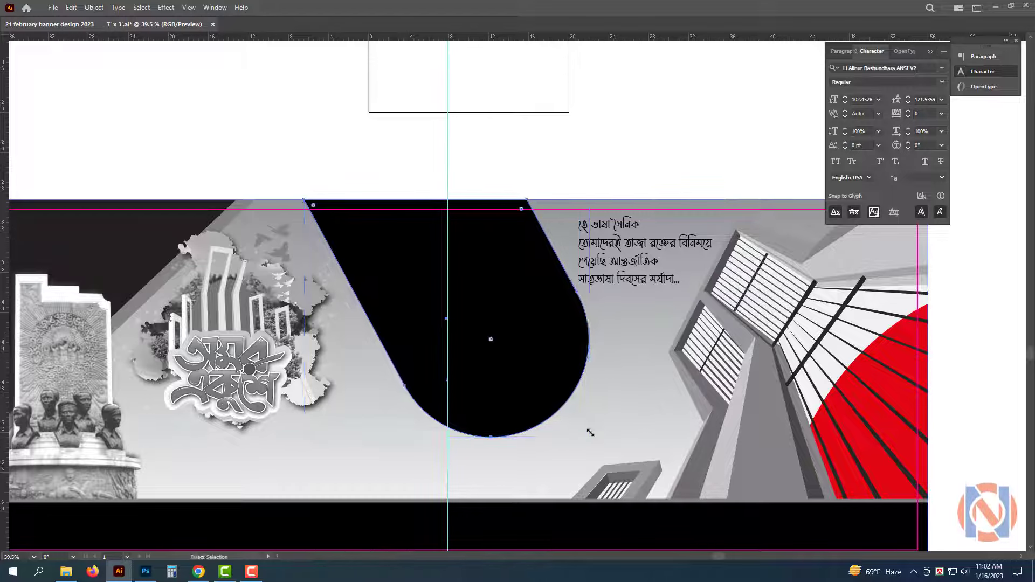
{"action": "left_click", "coordinate": [650, 487]}
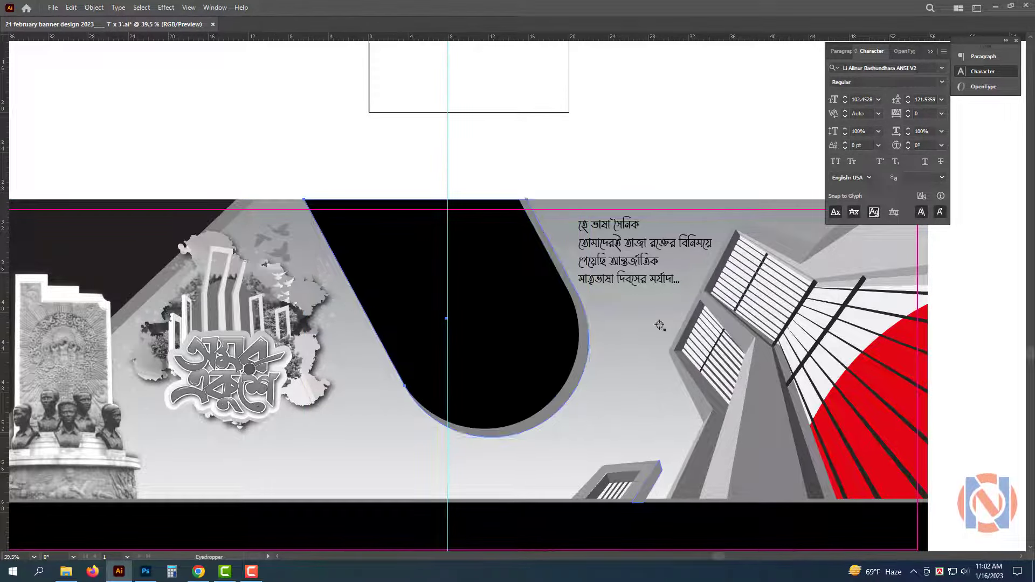
{"action": "key", "text": "ctrl+shift+a"}
- Move the ২১ শে ফেব্রুয়ারি paragraph from the text box above the banner onto the black shape and fill it white
{"action": "key", "text": "z"}
{"action": "left_click_drag", "start_coordinate": [540, 343], "coordinate": [485, 295]}
{"action": "left_click_drag", "start_coordinate": [568, 198], "coordinate": [586, 305]}
{"action": "key", "text": "v"}
{"action": "left_click", "coordinate": [508, 155]}
{"action": "left_click_drag", "start_coordinate": [513, 170], "coordinate": [544, 427]}
{"action": "key", "text": "Tab"}
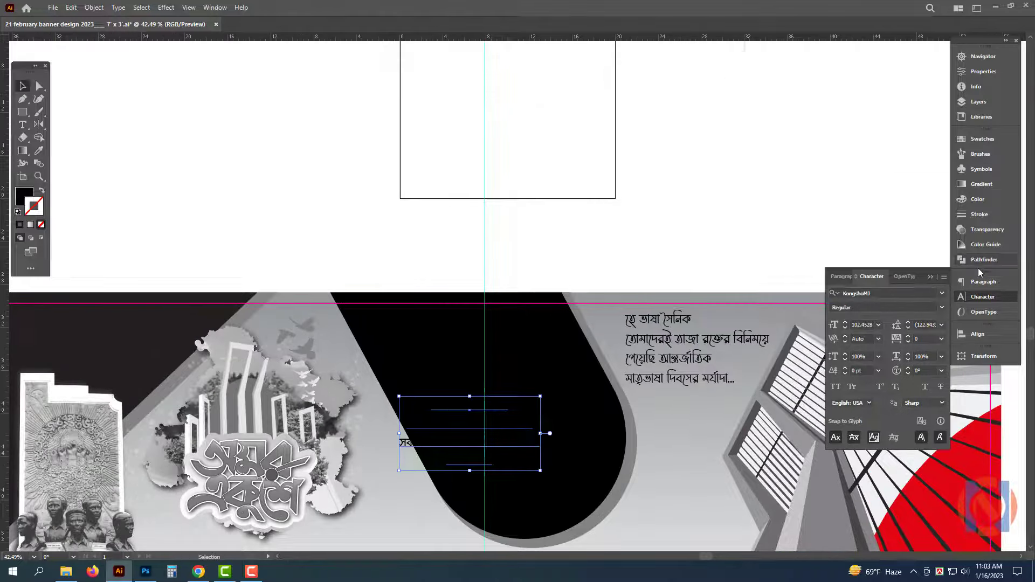
{"action": "left_click", "coordinate": [977, 199]}
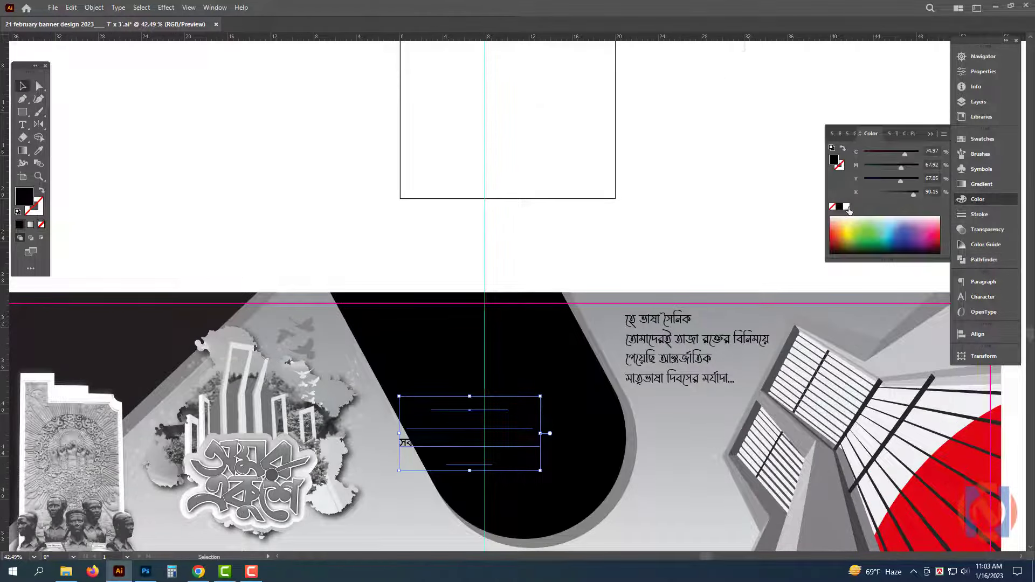
{"action": "left_click", "coordinate": [847, 207]}
- Split the line ২১ শে ফেব্রুয়ারি from the white paragraph into its own text object above it, using a duplicate of the paragraph
{"action": "scroll", "coordinate": [458, 426], "scroll_direction": "up", "scroll_amount": 4}
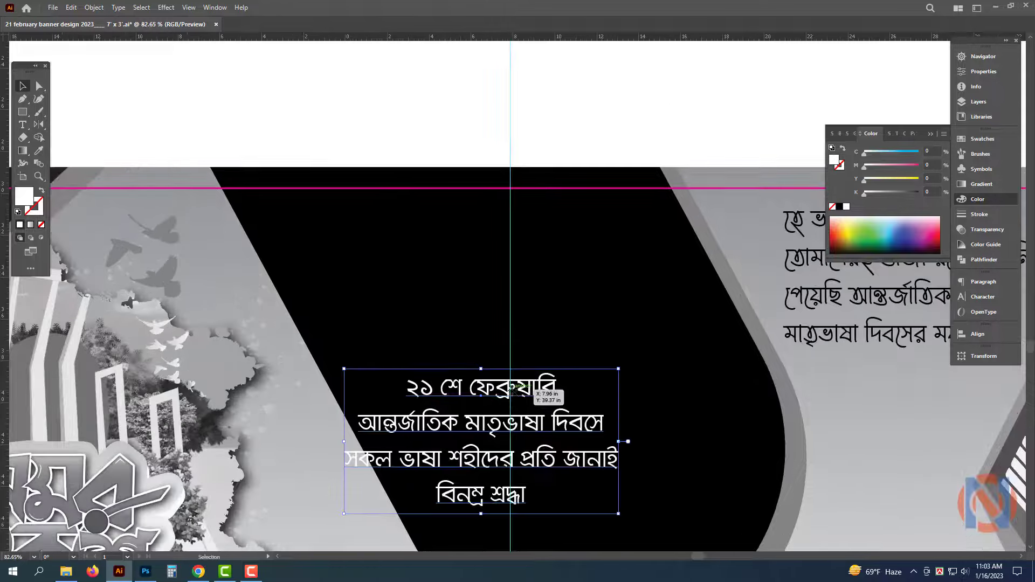
{"action": "triple_click", "coordinate": [512, 389]}
{"action": "key", "text": "ctrl+c"}
{"action": "key", "text": "Delete"}
{"action": "key", "text": "Escape"}
{"action": "left_click_drag", "start_coordinate": [550, 399], "coordinate": [517, 273]}
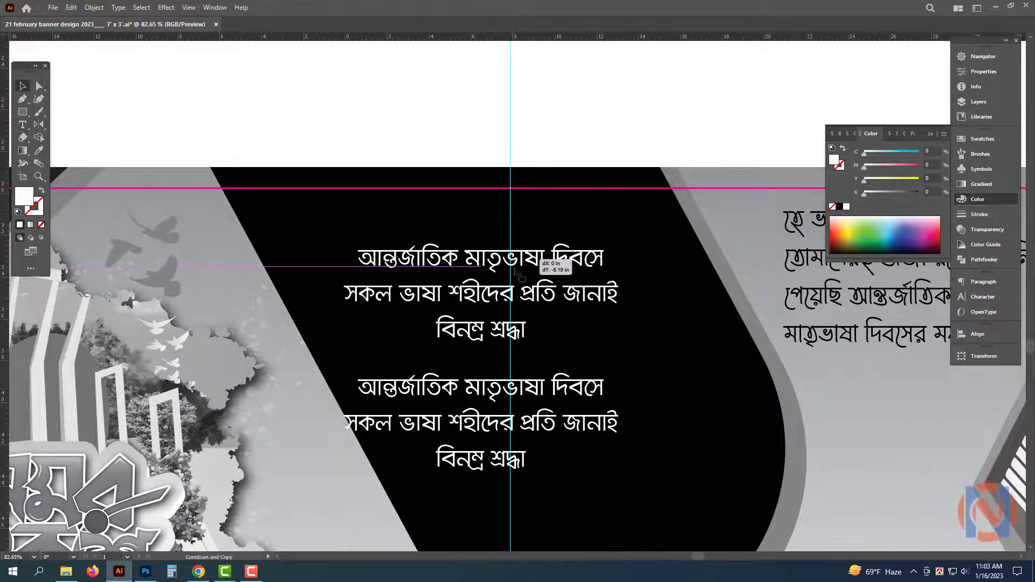
{"action": "double_click", "coordinate": [523, 281]}
{"action": "key", "text": "ctrl+a"}
{"action": "key", "text": "ctrl+v"}
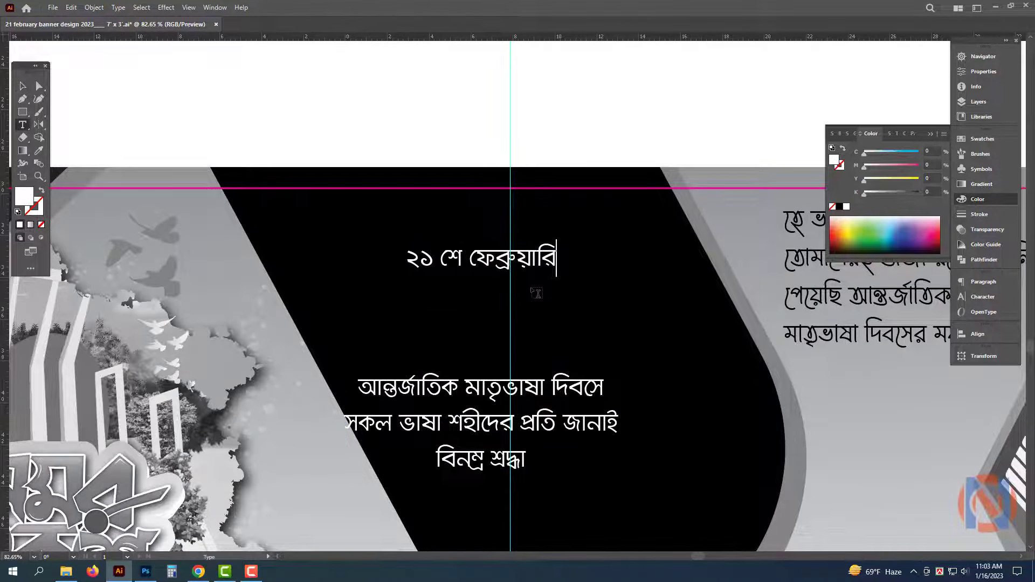
{"action": "key", "text": "Escape"}
- Enlarge the ২১ শে ফেব্রুয়ারি heading just below the upper margin line of the black shape and fill it with 100% yellow
{"action": "left_click_drag", "start_coordinate": [560, 258], "coordinate": [663, 256]}
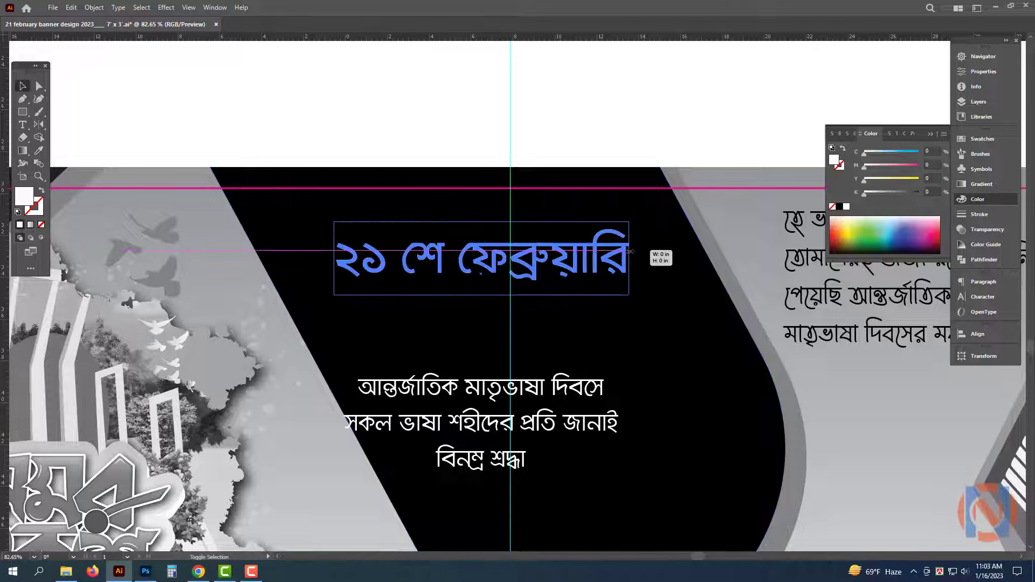
{"action": "left_click_drag", "start_coordinate": [596, 264], "coordinate": [553, 235]}
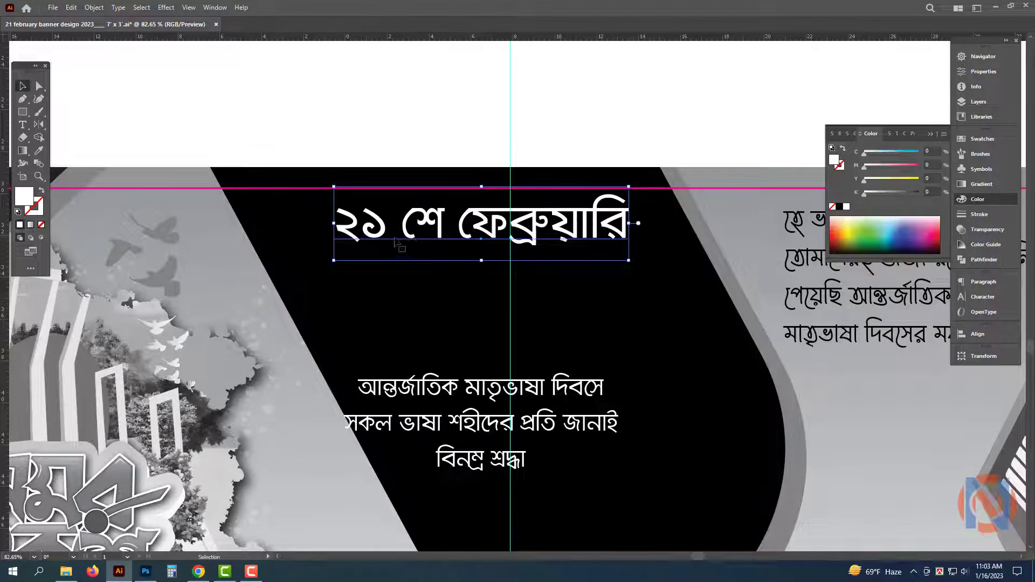
{"action": "left_click", "coordinate": [919, 180]}
{"action": "left_click_drag", "start_coordinate": [628, 222], "coordinate": [634, 222]}
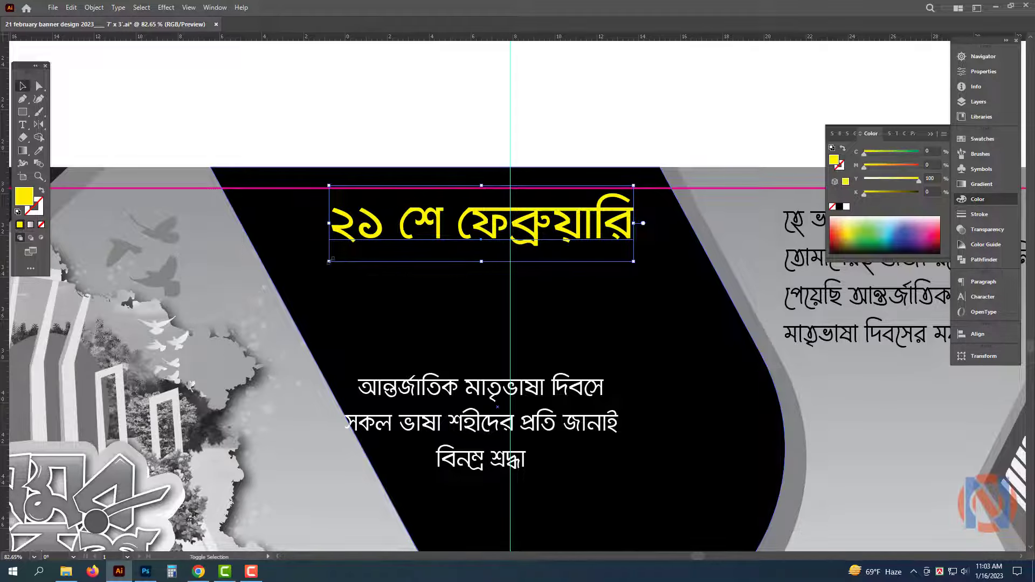
{"action": "mouse_move", "coordinate": [330, 263]}
{"action": "left_mouse_down"}
{"action": "mouse_move", "coordinate": [305, 271]}
{"action": "mouse_move", "coordinate": [322, 271]}
{"action": "left_mouse_up"}
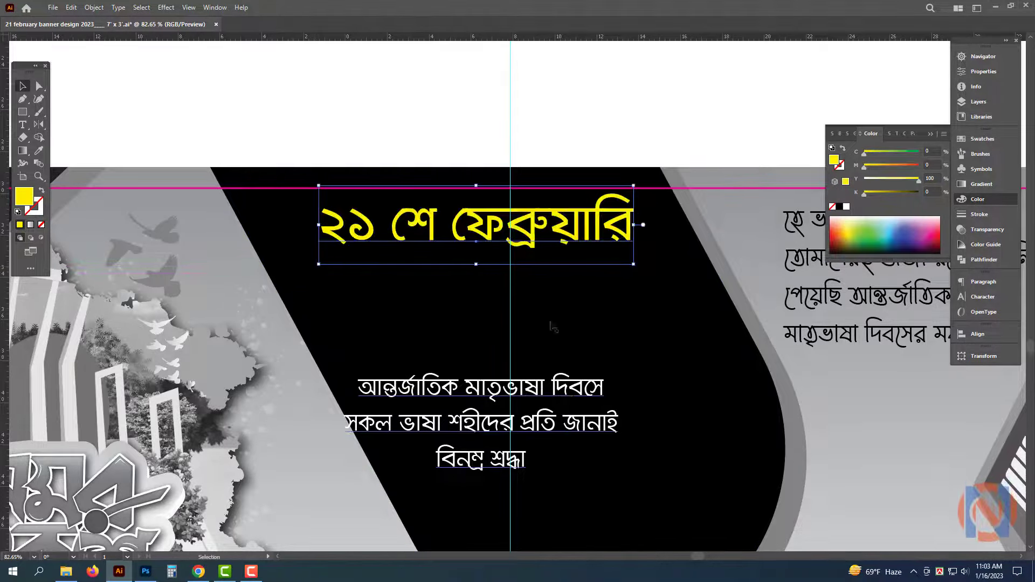
{"action": "left_click", "coordinate": [527, 124]}
{"action": "left_click_drag", "start_coordinate": [527, 124], "coordinate": [478, 125]}
{"action": "left_click_drag", "start_coordinate": [616, 118], "coordinate": [511, 116]}
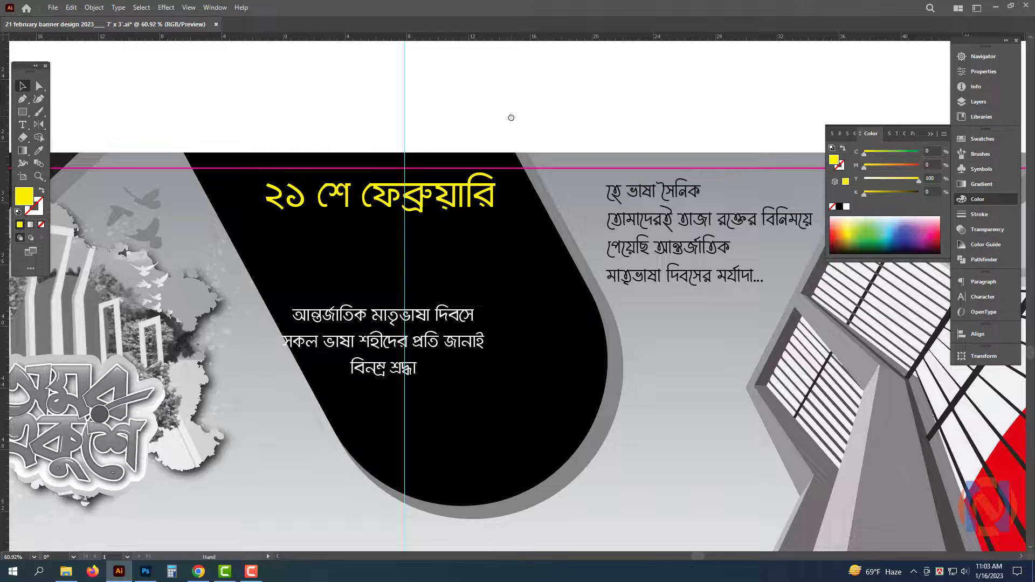
- Split the last line, বিনম্র শ্রদ্ধা, from the white paragraph into its own text object, using a duplicate of the paragraph
{"action": "left_click", "coordinate": [436, 313]}
{"action": "scroll", "coordinate": [336, 350], "scroll_direction": "up", "scroll_amount": 1}
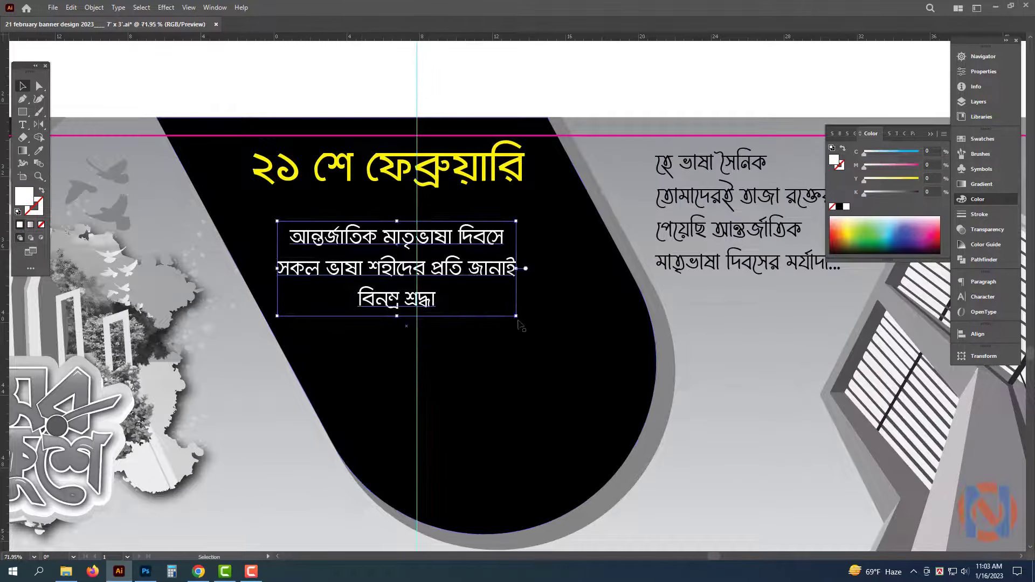
{"action": "key", "text": "t"}
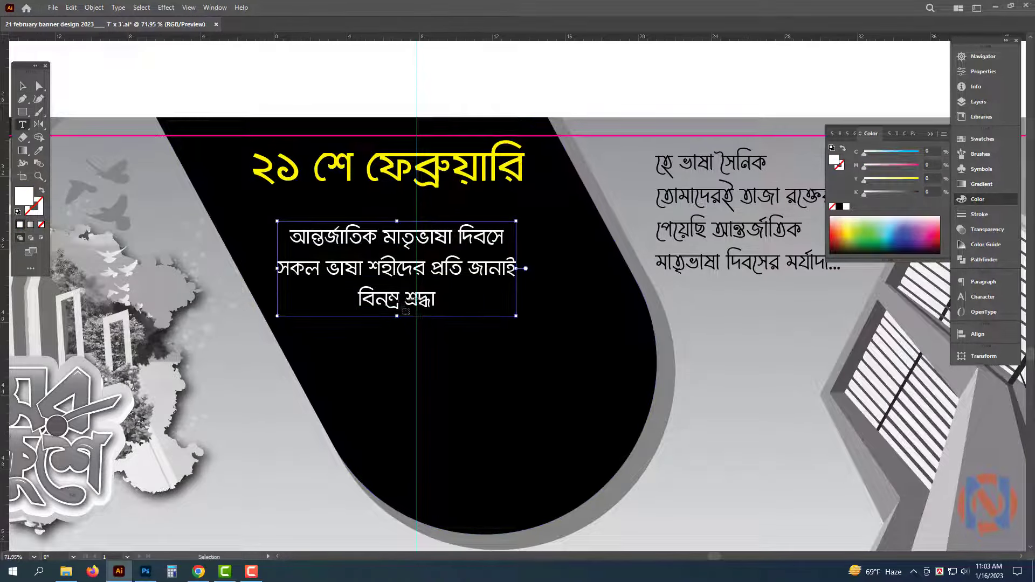
{"action": "left_click_drag", "start_coordinate": [531, 303], "coordinate": [501, 368]}
{"action": "key", "text": "ctrl+c"}
{"action": "key", "text": "BackSpace"}
{"action": "key", "text": "Escape"}
{"action": "key", "text": "t"}
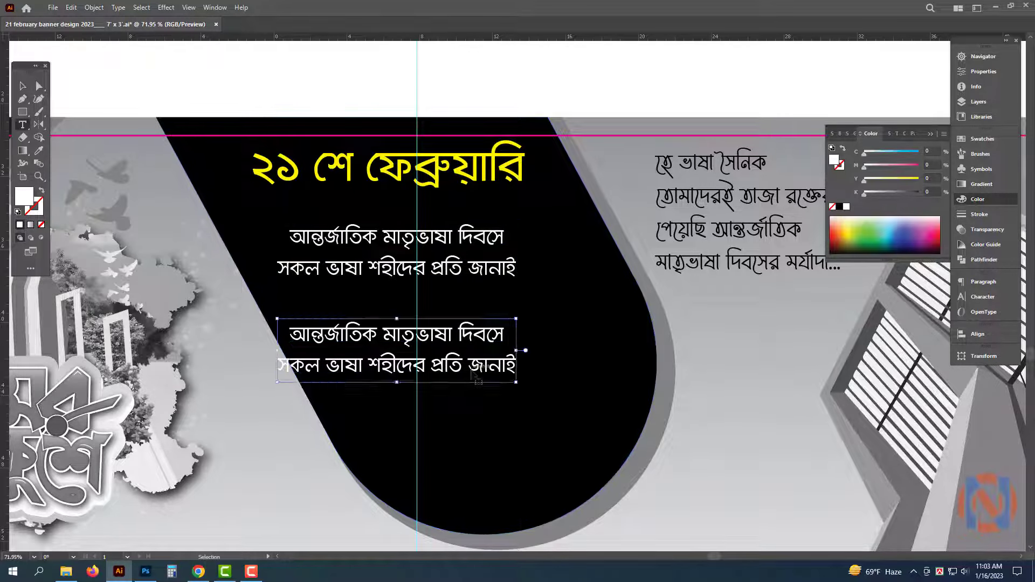
{"action": "left_click", "coordinate": [477, 372]}
{"action": "key", "text": "ctrl+a"}
{"action": "key", "text": "ctrl+v"}
{"action": "key", "text": "Escape"}
- Enlarge the white বিনম্র শ্রদ্ধা text to more than twice its size and move it to the lower end of the black shape
{"action": "left_click_drag", "start_coordinate": [436, 351], "coordinate": [624, 430]}
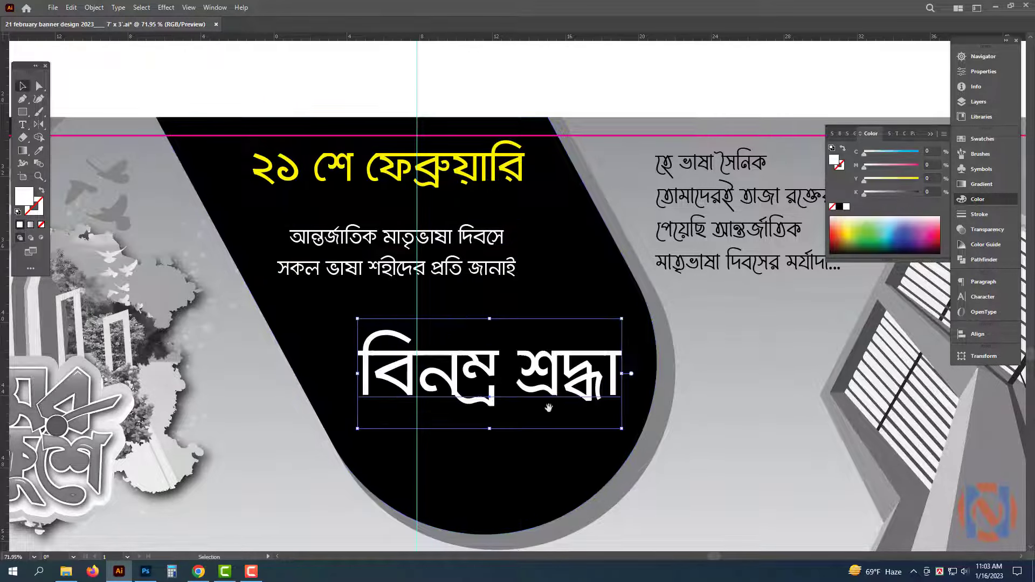
{"action": "left_click_drag", "start_coordinate": [555, 412], "coordinate": [547, 314]}
{"action": "left_click_drag", "start_coordinate": [540, 256], "coordinate": [523, 432]}
{"action": "left_click_drag", "start_coordinate": [508, 517], "coordinate": [507, 566]}
{"action": "left_click_drag", "start_coordinate": [541, 506], "coordinate": [563, 435]}
- Enlarge the white two-line paragraph below the heading and break it before জানাই, putting that word on a third line
{"action": "left_click", "coordinate": [470, 222]}
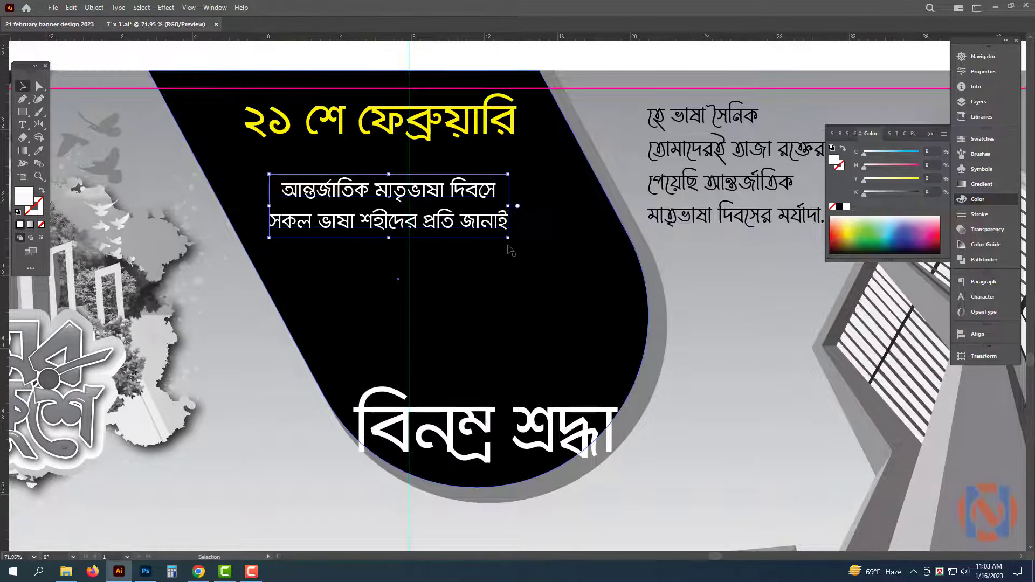
{"action": "left_click_drag", "start_coordinate": [509, 242], "coordinate": [589, 261]}
{"action": "key", "text": "t"}
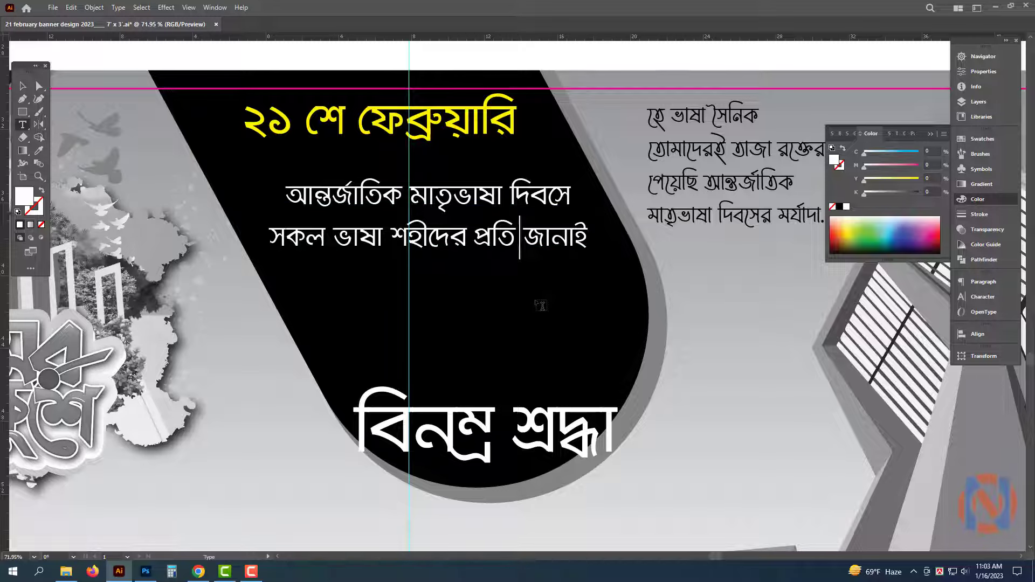
{"action": "key", "text": "Return"}
{"action": "left_click", "coordinate": [504, 243]}
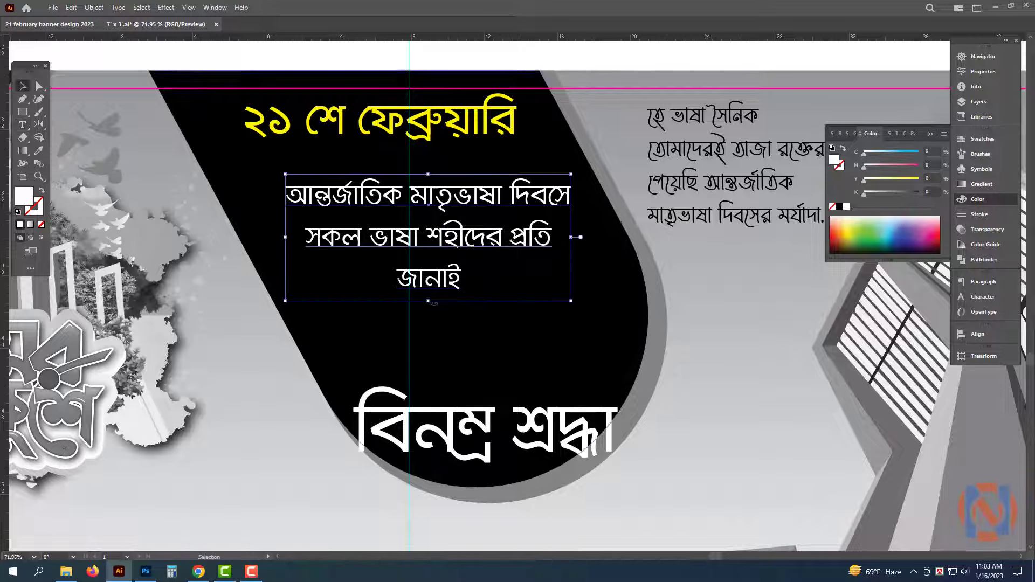
- Enlarge the three-line white paragraph a little more and move it down to just above বিনম্র শ্রদ্ধা
{"action": "left_click_drag", "start_coordinate": [428, 301], "coordinate": [430, 320]}
{"action": "left_click_drag", "start_coordinate": [447, 250], "coordinate": [448, 249]}
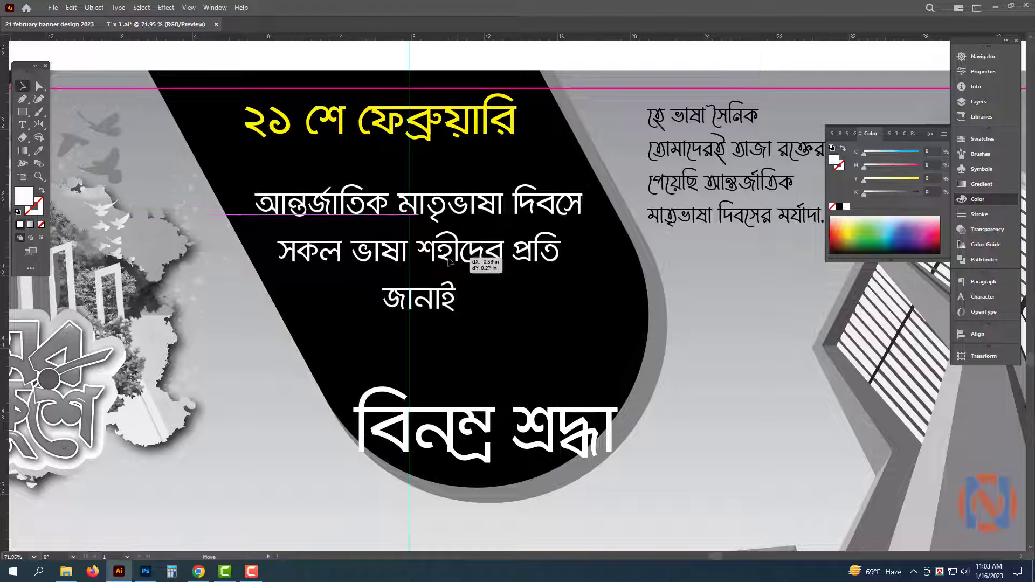
{"action": "scroll", "coordinate": [458, 237], "scroll_direction": "up", "scroll_amount": 1}
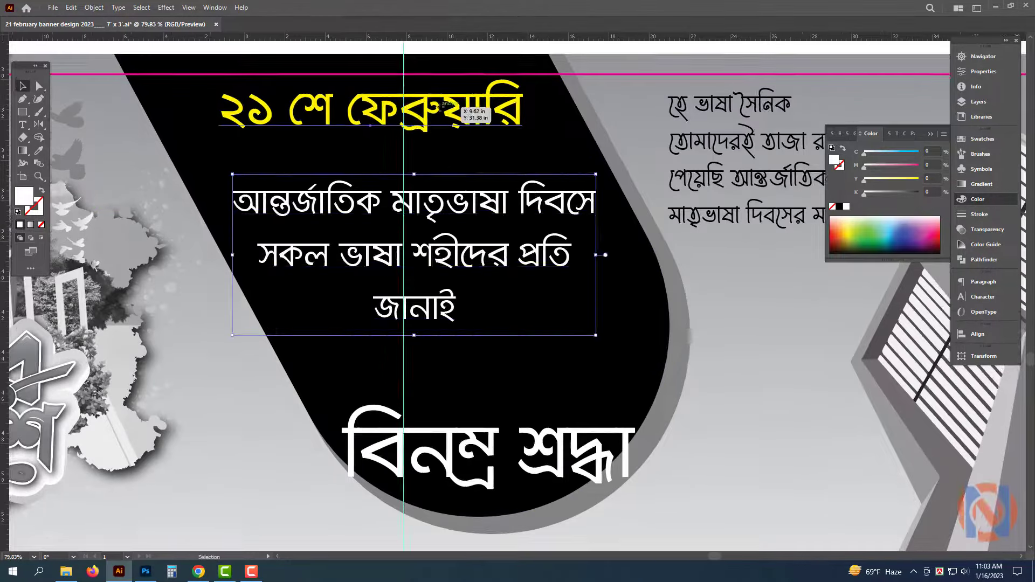
{"action": "left_click", "coordinate": [447, 107]}
{"action": "left_click_drag", "start_coordinate": [458, 204], "coordinate": [478, 289]}
- Split the yellow heading into two text objects, ২১ and শে ফেব্রুয়ারি, with the second placed below and beside the first
{"action": "left_click", "coordinate": [443, 108]}
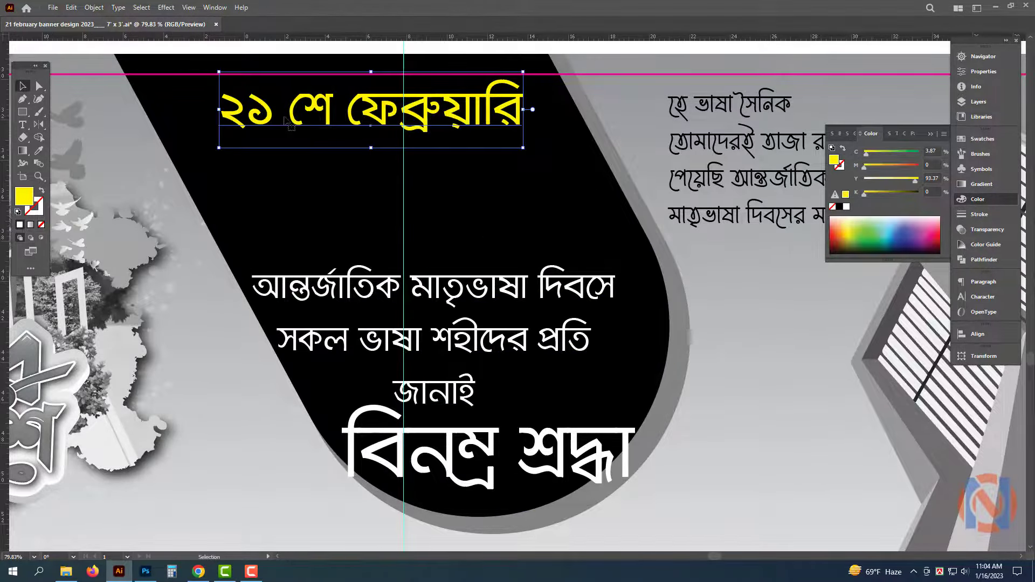
{"action": "key", "text": "t"}
{"action": "left_click_drag", "start_coordinate": [289, 112], "coordinate": [523, 113]}
{"action": "key", "text": "ctrl+c"}
{"action": "key", "text": "BackSpace"}
{"action": "key", "text": "Escape"}
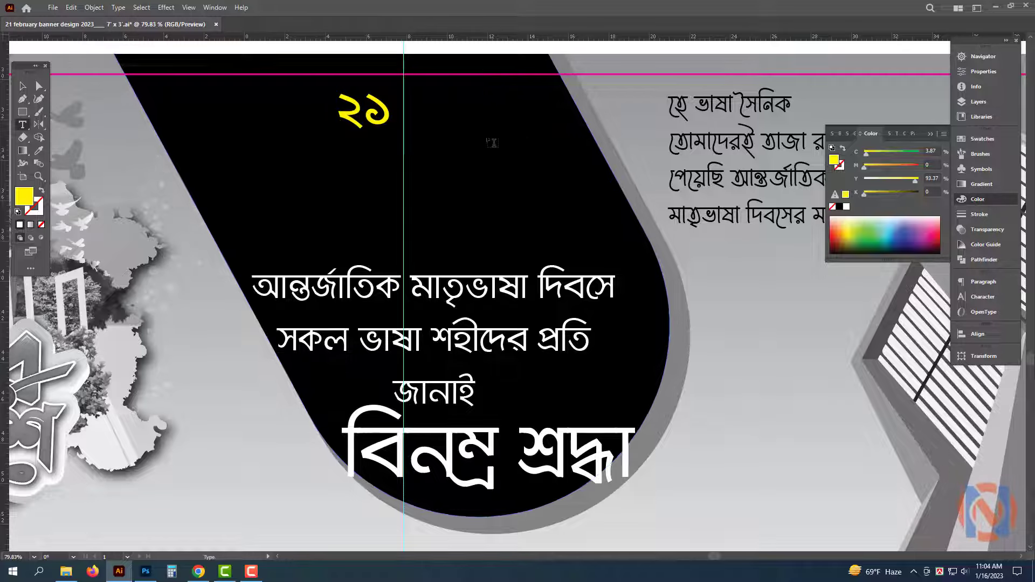
{"action": "left_click_drag", "start_coordinate": [372, 118], "coordinate": [469, 192]}
{"action": "double_click", "coordinate": [463, 188]}
{"action": "key", "text": "ctrl+v"}
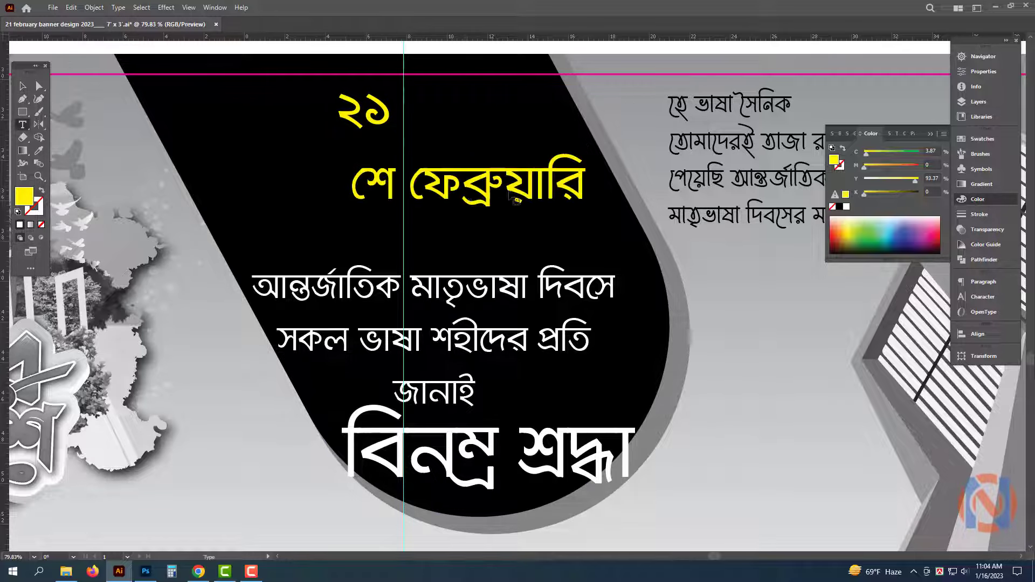
{"action": "key", "text": "Escape"}
- Enlarge ২১ directly in front of শে ফেব্রুয়ারি and slightly reduce শে ফেব্রুয়ারি to fit beside it
{"action": "left_click_drag", "start_coordinate": [381, 112], "coordinate": [294, 112]}
{"action": "left_click_drag", "start_coordinate": [284, 149], "coordinate": [290, 212]}
{"action": "left_click_drag", "start_coordinate": [281, 78], "coordinate": [276, 104]}
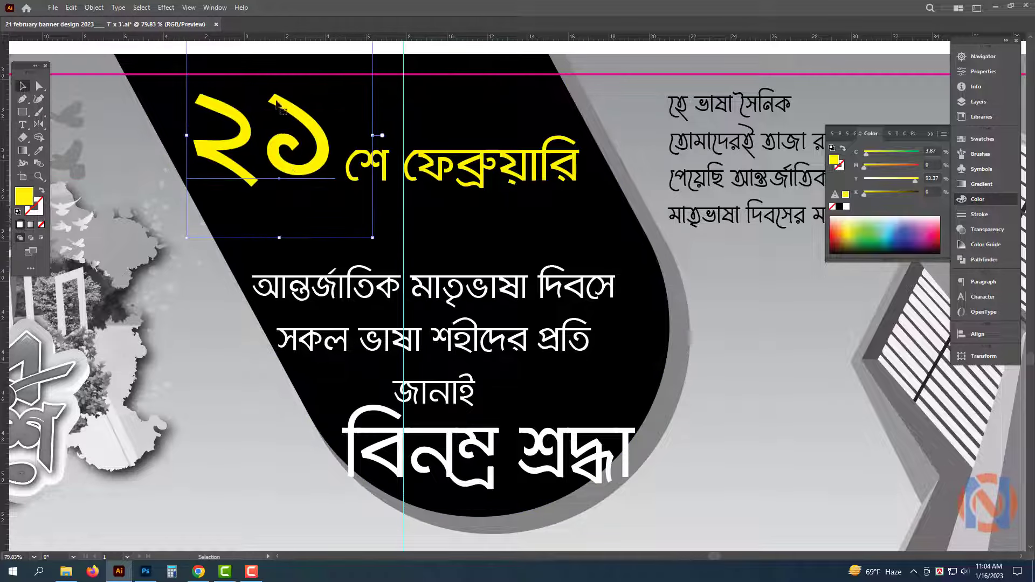
{"action": "left_click_drag", "start_coordinate": [371, 136], "coordinate": [381, 136]}
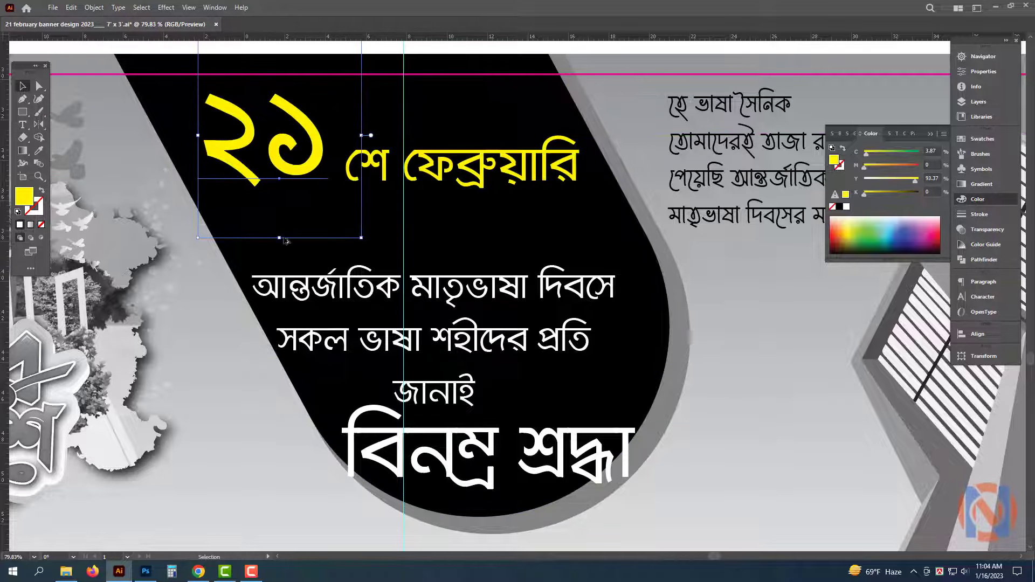
{"action": "left_click_drag", "start_coordinate": [280, 237], "coordinate": [283, 266]}
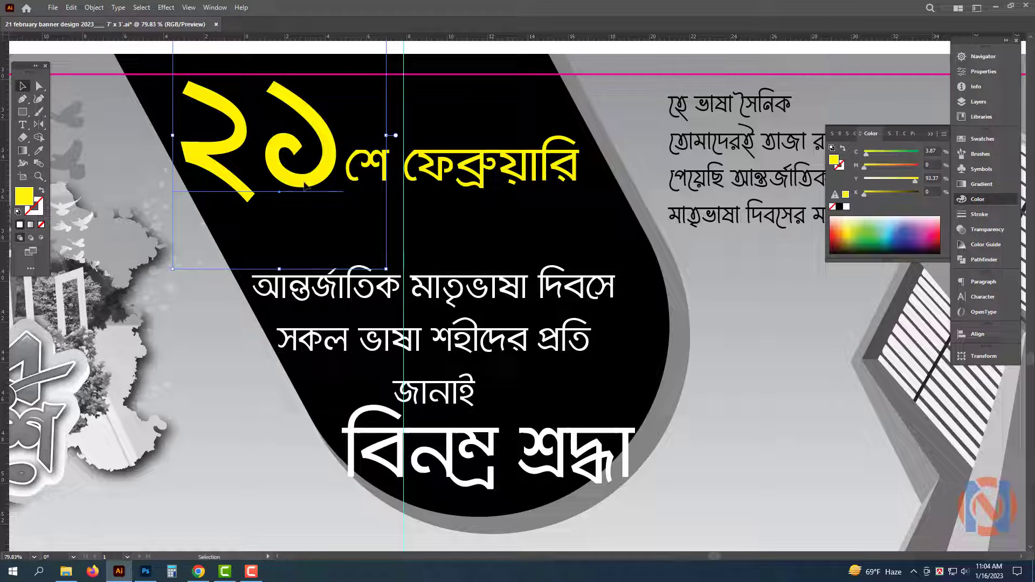
{"action": "left_click", "coordinate": [367, 188]}
{"action": "left_click_drag", "start_coordinate": [345, 166], "coordinate": [358, 167]}
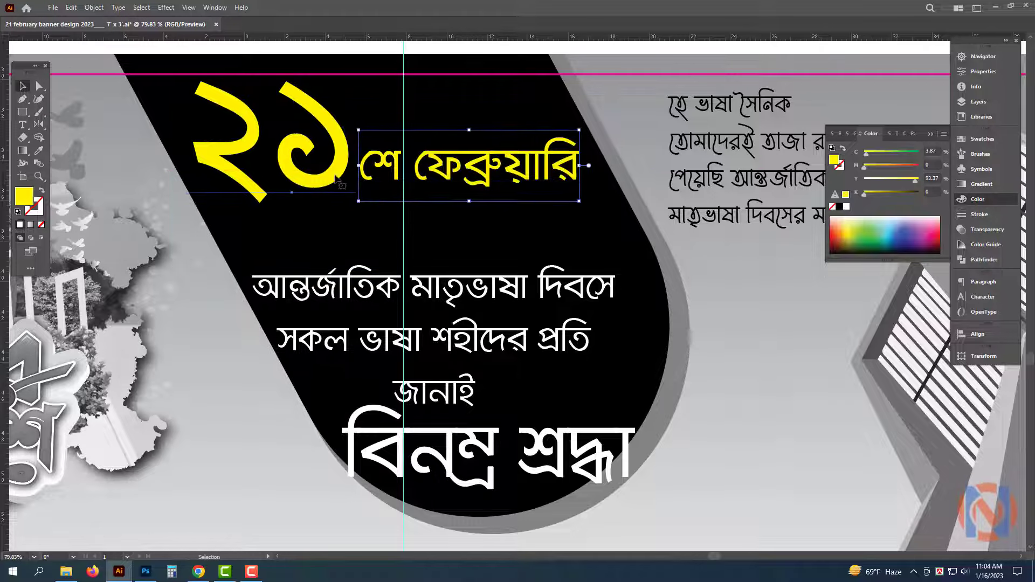
- Fill ২১ with red made of 100% magenta and 100% yellow, and copy the red text
{"action": "left_click", "coordinate": [335, 175]}
{"action": "left_click_drag", "start_coordinate": [918, 166], "coordinate": [959, 185]}
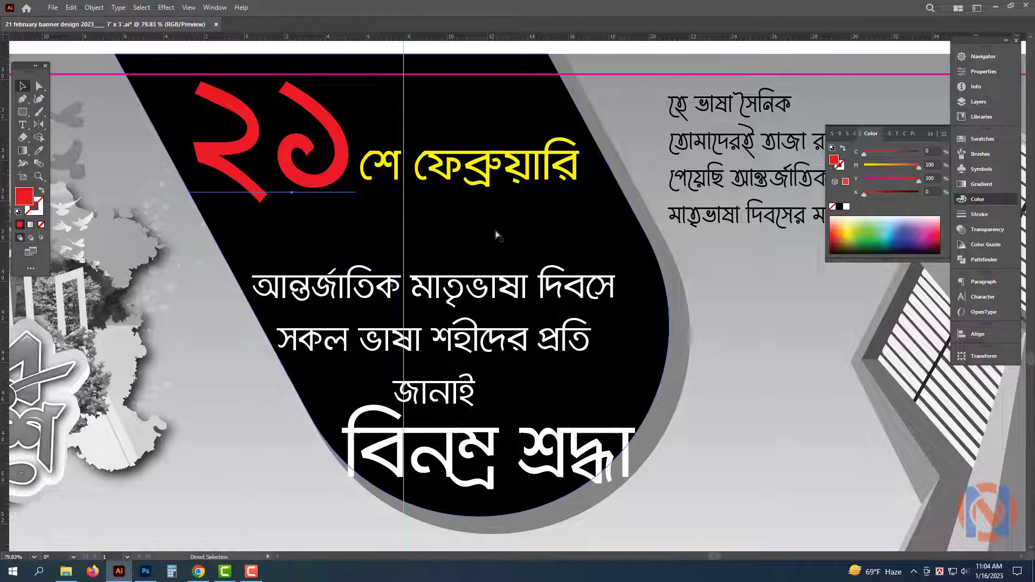
{"action": "key", "text": "ctrl+c"}
- Give the red ২১ a 12 pt stroke and colour the stroke white
{"action": "left_click", "coordinate": [980, 214]}
{"action": "left_click", "coordinate": [887, 150]}
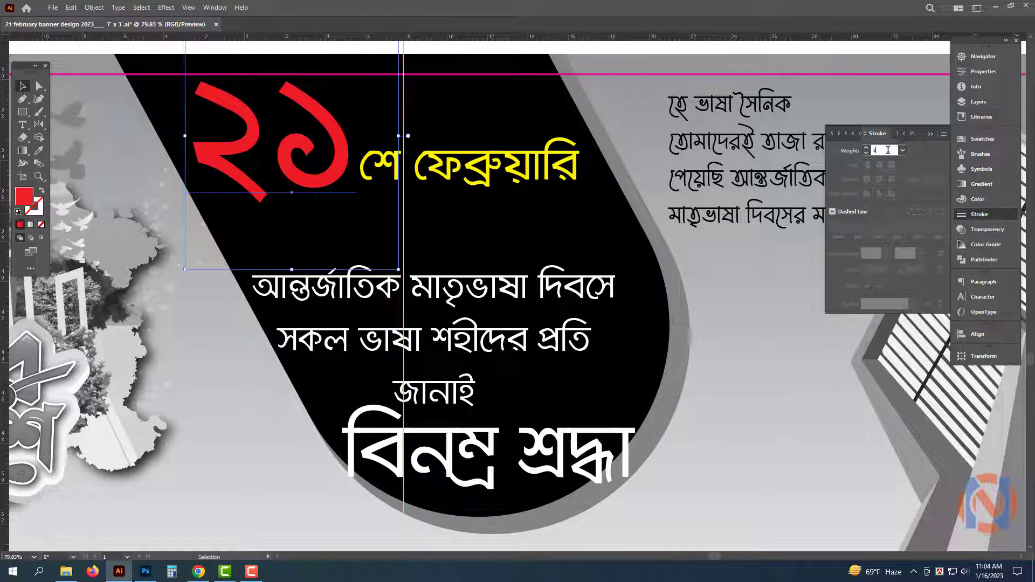
{"action": "type", "text": "12"}
{"action": "key", "text": "Return"}
{"action": "left_click", "coordinate": [978, 200]}
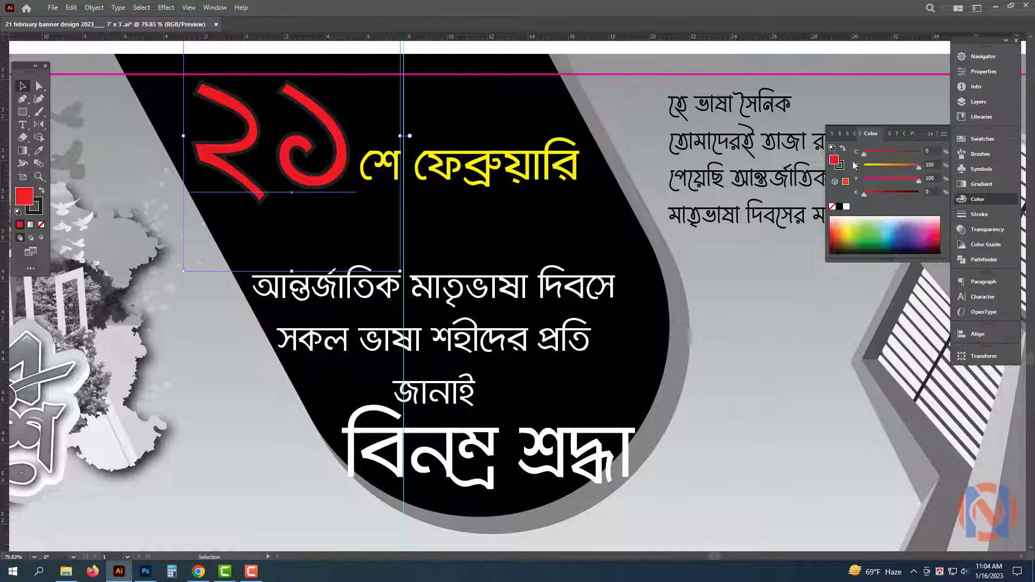
{"action": "left_click", "coordinate": [840, 165]}
{"action": "left_click", "coordinate": [846, 206]}
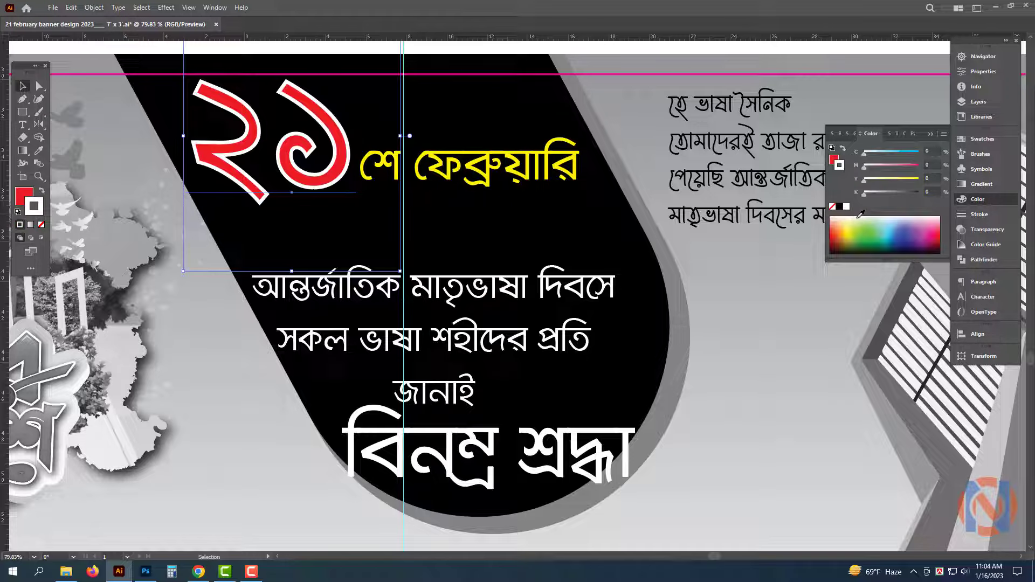
- Increase the white stroke of ২১ to 50 pt and paste the copied red ২১ without stroke in front of it
{"action": "left_click", "coordinate": [979, 214]}
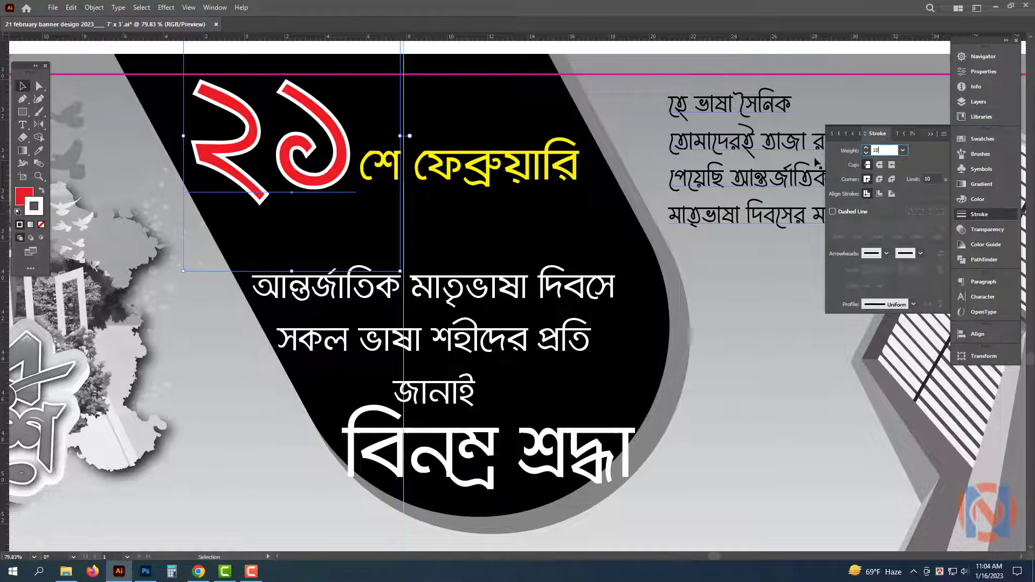
{"action": "key", "text": "ctrl+f"}
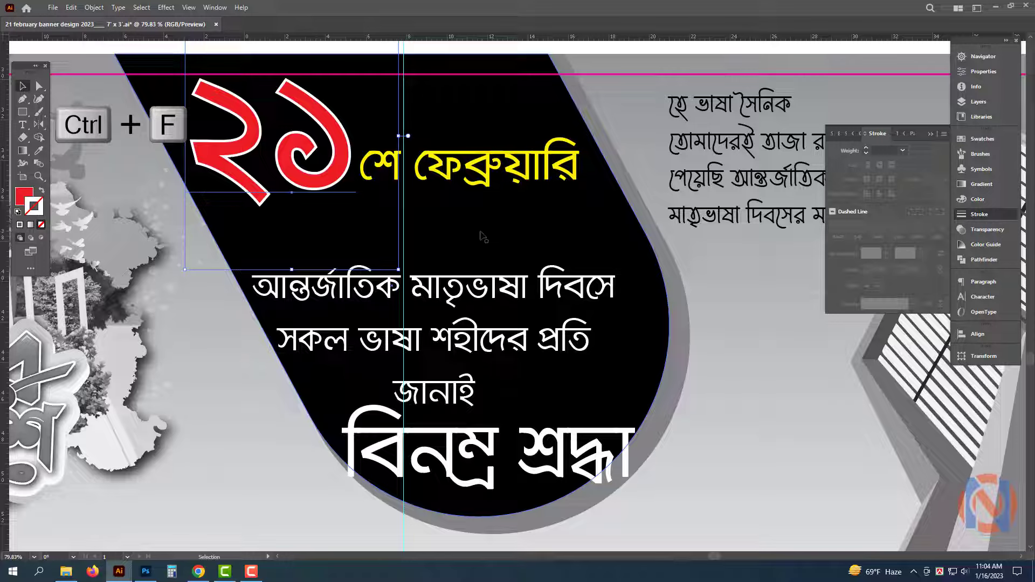
{"action": "key", "text": "ctrl+z"}
{"action": "left_click", "coordinate": [891, 151]}
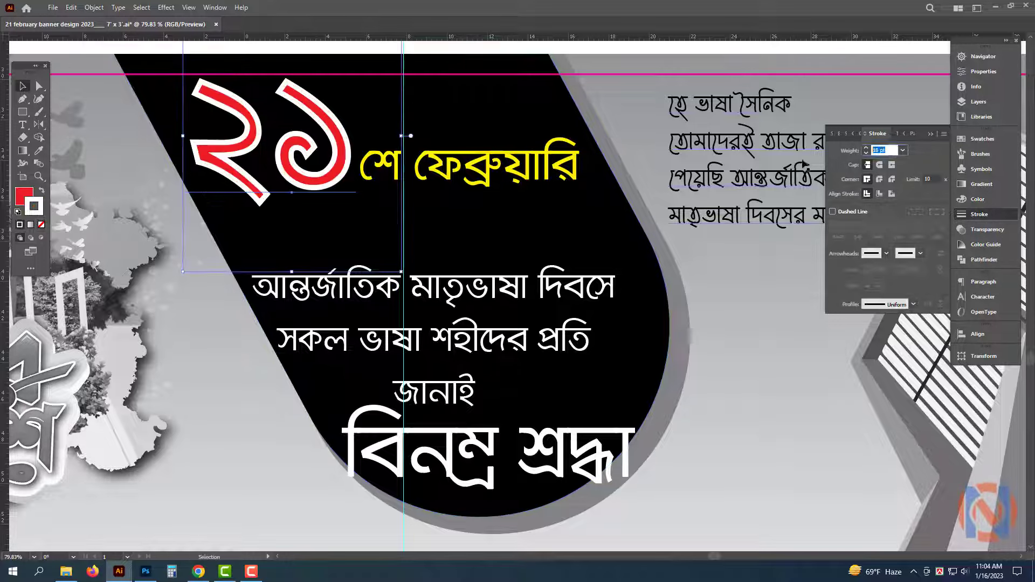
{"action": "type", "text": "50"}
{"action": "key", "text": "Return"}
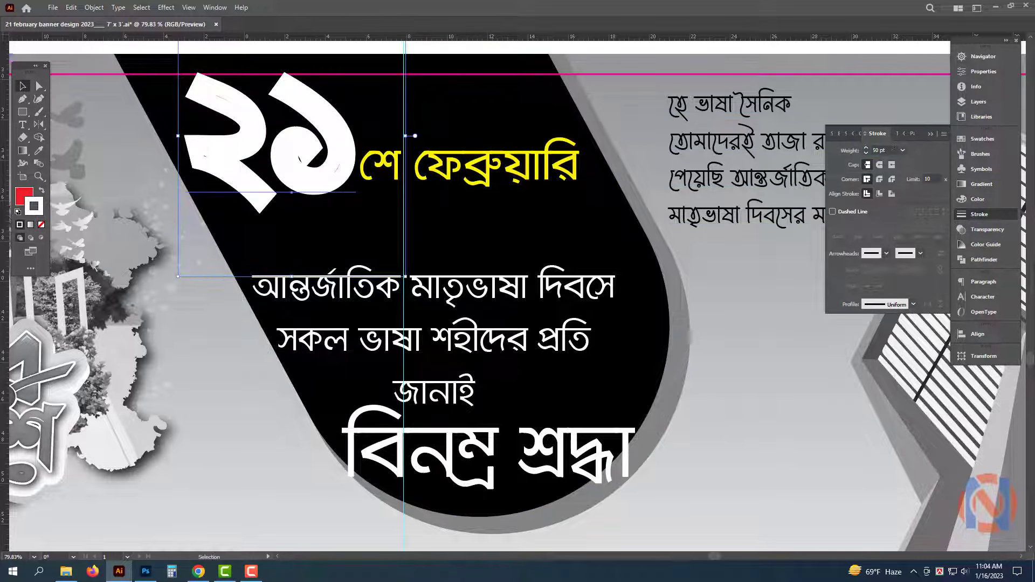
{"action": "key", "text": "ctrl+f"}
- Move the three-line white paragraph up towards the heading, enlarge it to about 162 pt and adjust its position
{"action": "scroll", "coordinate": [499, 173], "scroll_direction": "down", "scroll_amount": 4}
{"action": "scroll", "coordinate": [502, 243], "scroll_direction": "up", "scroll_amount": 2}
{"action": "left_click", "coordinate": [503, 233]}
{"action": "left_click_drag", "start_coordinate": [503, 233], "coordinate": [505, 207]}
{"action": "left_click", "coordinate": [983, 297]}
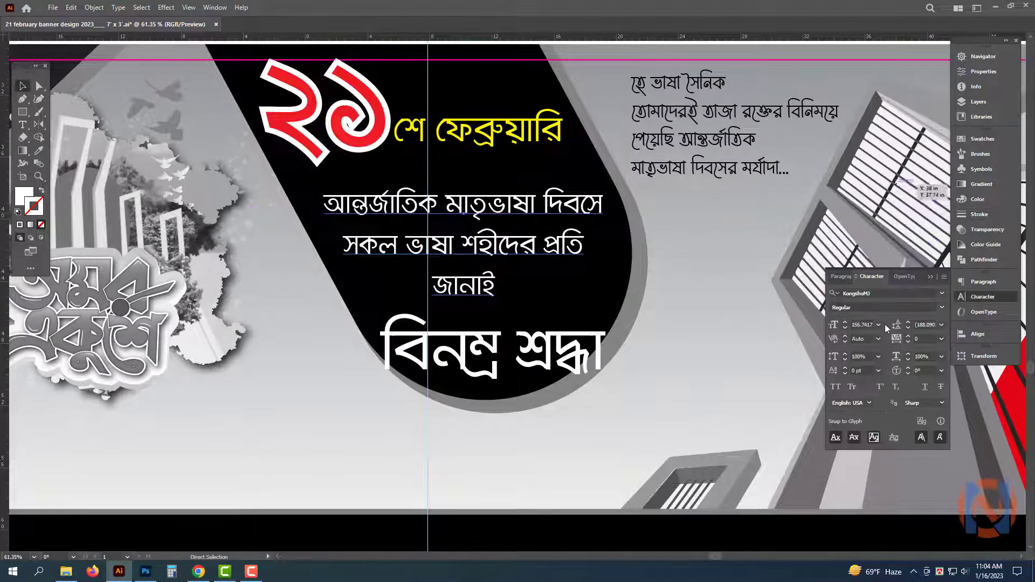
{"action": "left_click", "coordinate": [904, 294]}
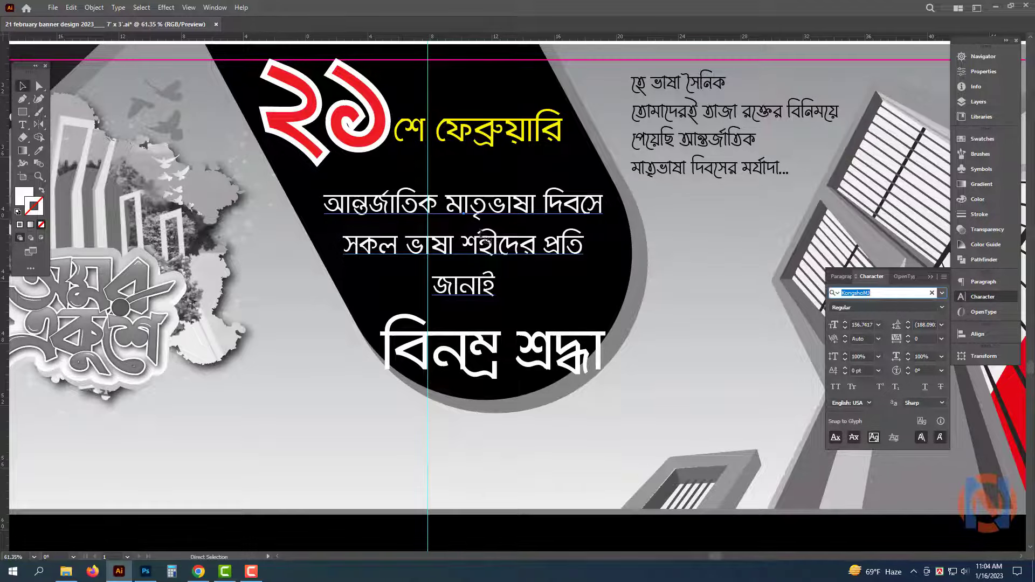
{"action": "left_click", "coordinate": [529, 202]}
{"action": "scroll", "coordinate": [536, 198], "scroll_direction": "up", "scroll_amount": 2}
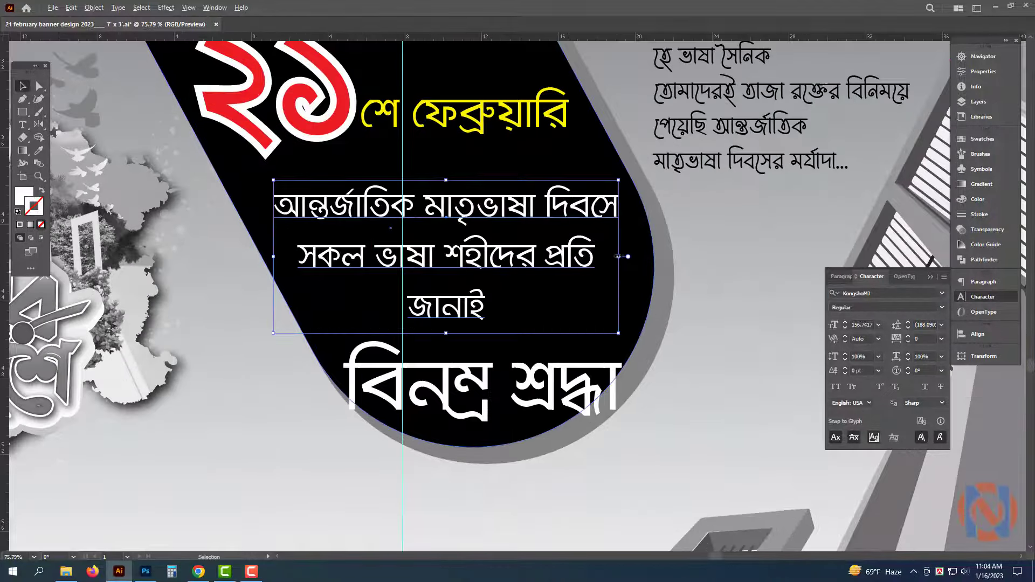
{"action": "mouse_move", "coordinate": [619, 256]}
{"action": "left_mouse_down"}
{"action": "mouse_move", "coordinate": [659, 261]}
{"action": "mouse_move", "coordinate": [627, 258]}
{"action": "left_mouse_up"}
{"action": "left_click_drag", "start_coordinate": [585, 208], "coordinate": [587, 212]}
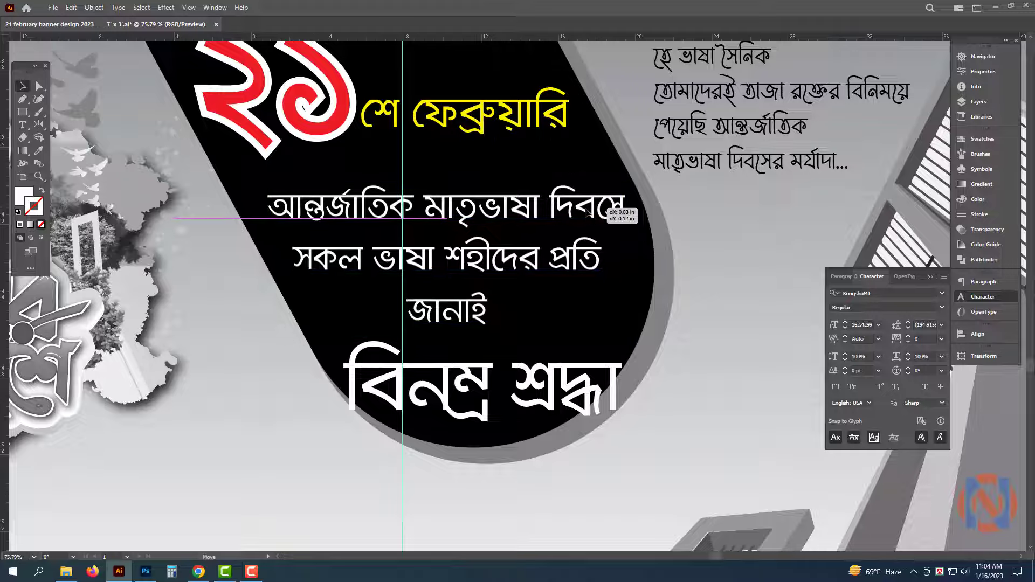
{"action": "scroll", "coordinate": [568, 245], "scroll_direction": "down", "scroll_amount": 1}
- Set the বিনম্র শ্রদ্ধা text in Shorif Shishir ANSI V2, enlarge it to about 452 pt and move it lower
{"action": "left_click", "coordinate": [744, 376]}
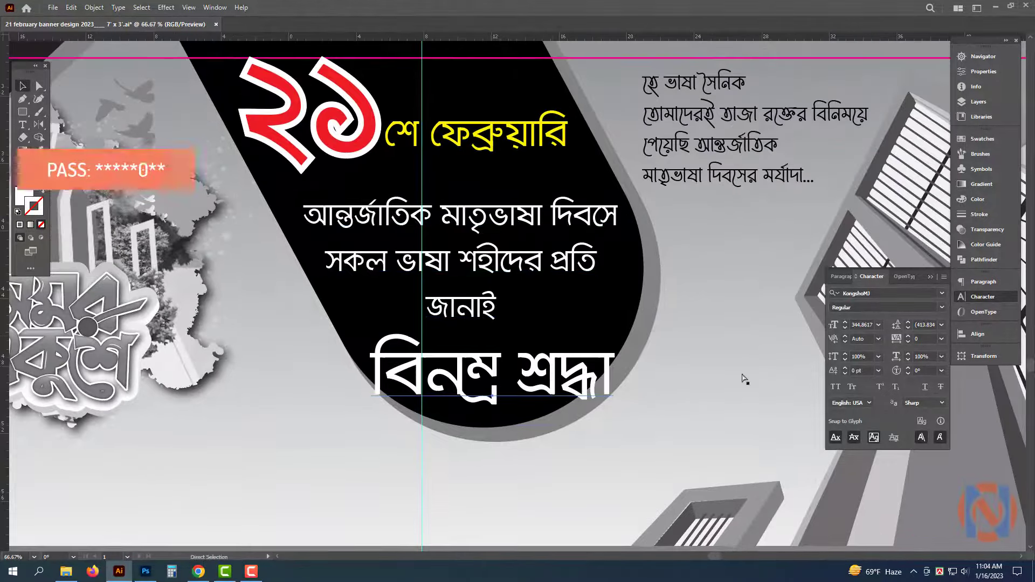
{"action": "key", "text": "ctrl+t"}
{"action": "key", "text": "ctrl+t"}
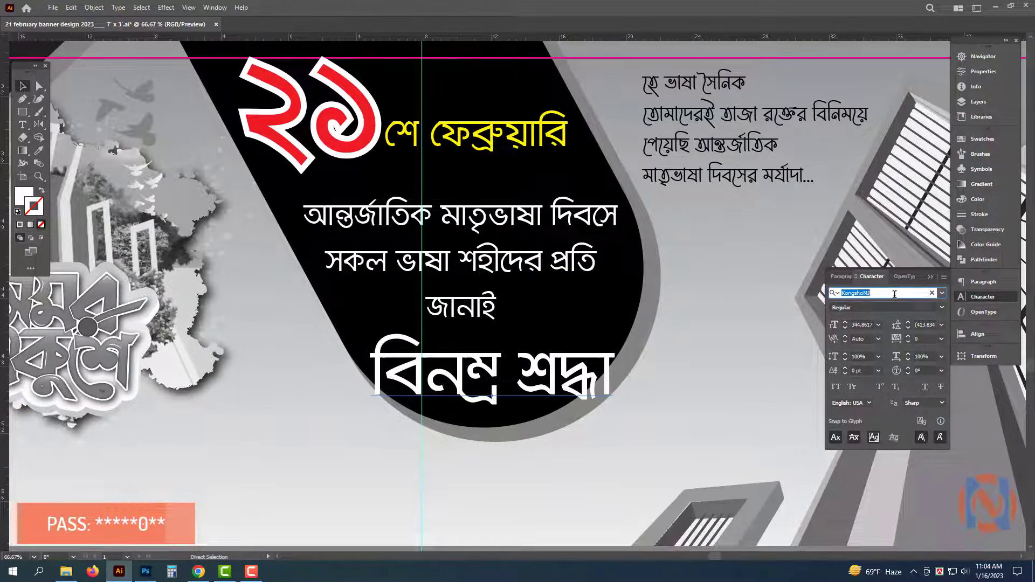
{"action": "left_click", "coordinate": [885, 293]}
{"action": "type", "text": "shor"}
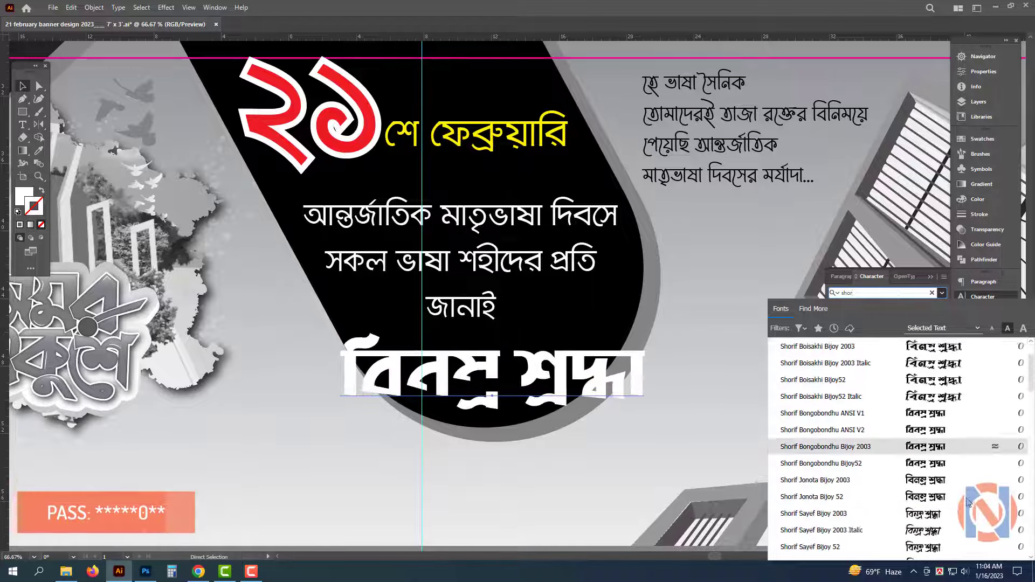
{"action": "scroll", "coordinate": [936, 410], "scroll_direction": "down", "scroll_amount": 3}
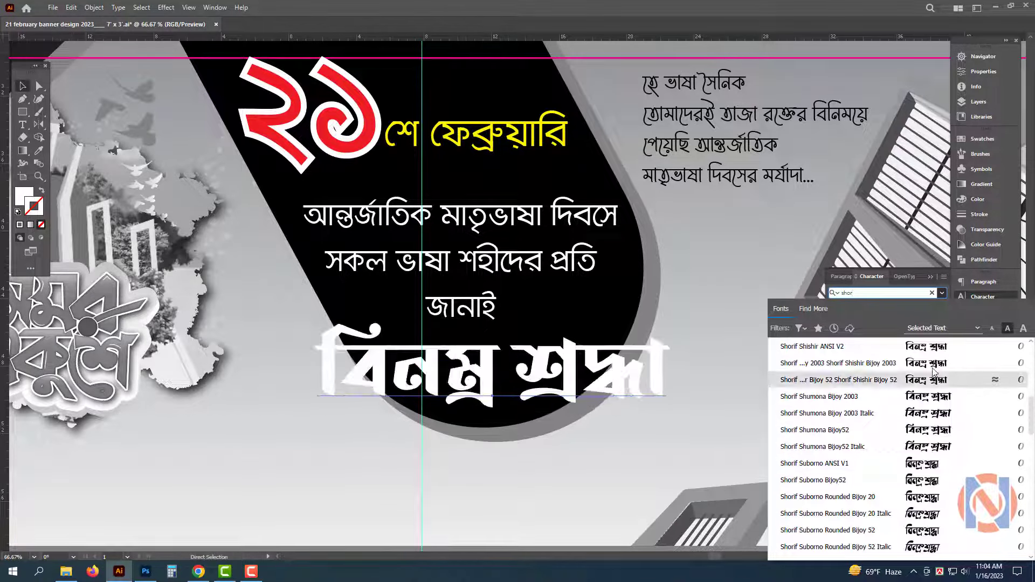
{"action": "scroll", "coordinate": [930, 359], "scroll_direction": "up", "scroll_amount": 2}
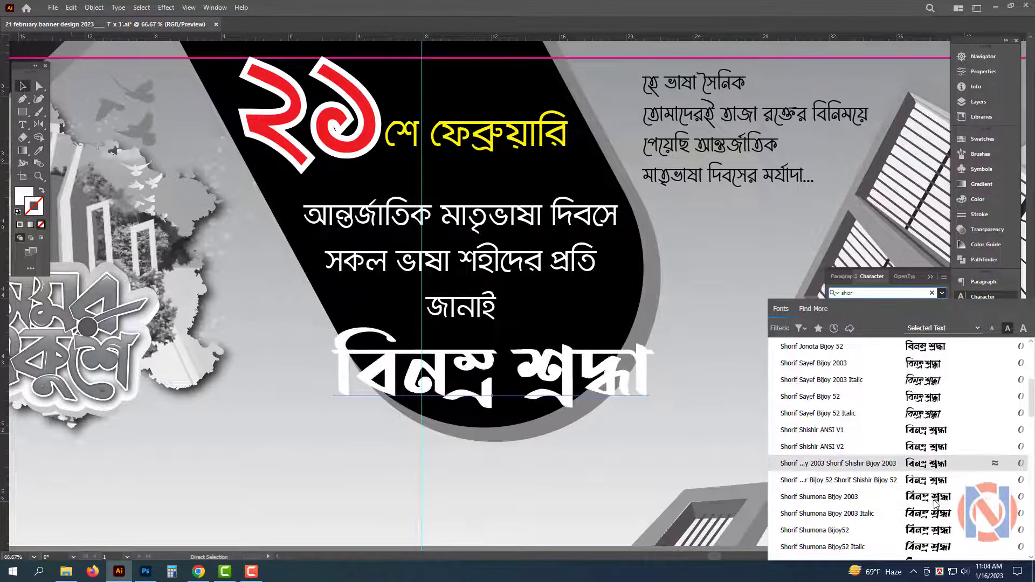
{"action": "left_click", "coordinate": [942, 452]}
{"action": "left_click_drag", "start_coordinate": [662, 379], "coordinate": [674, 397]}
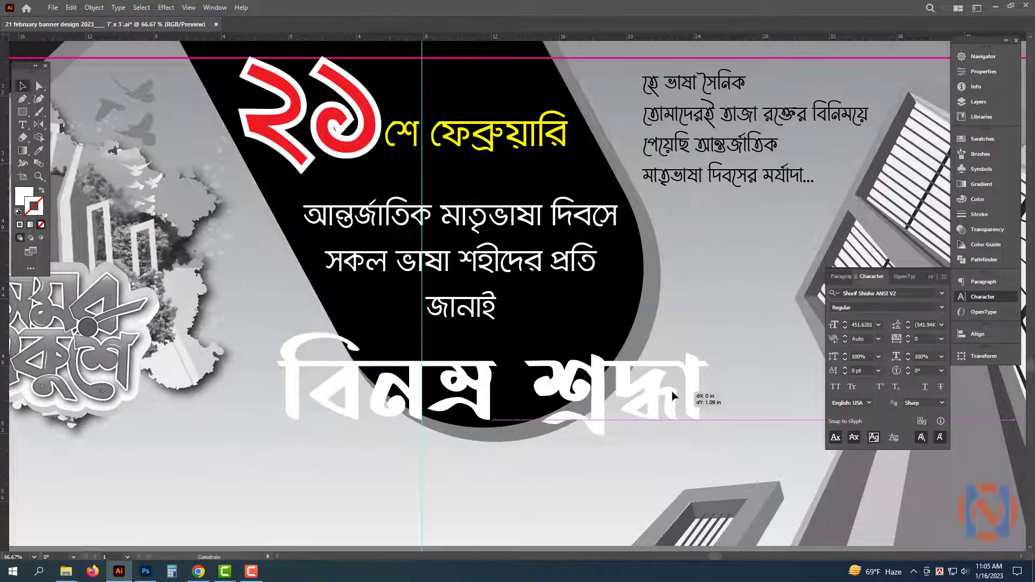
- Fill the বিনম্র শ্রদ্ধা text with red at C 0, M 100, Y 100, K 0
{"action": "left_click", "coordinate": [979, 199]}
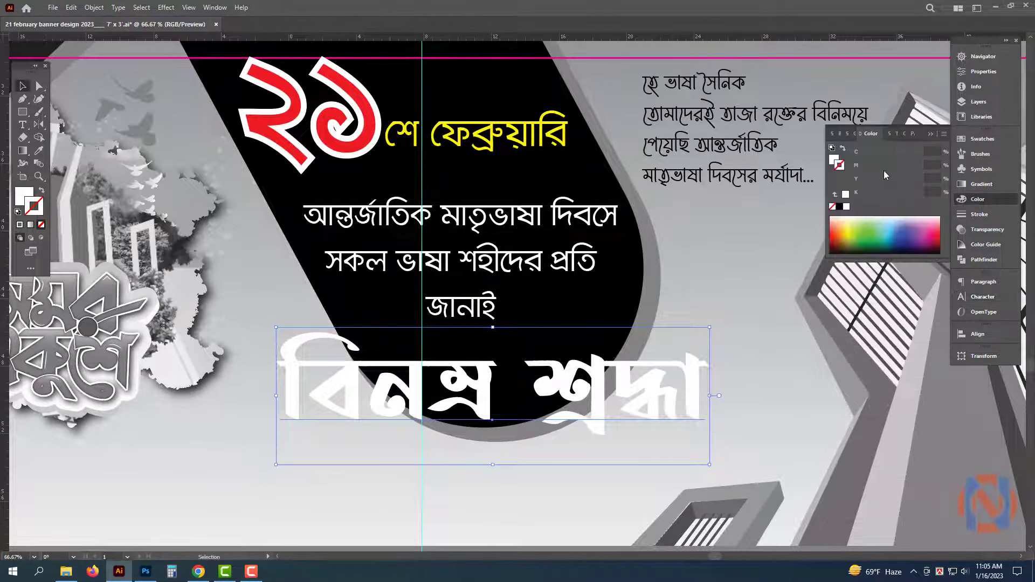
{"action": "left_click", "coordinate": [834, 161]}
{"action": "left_click", "coordinate": [918, 166]}
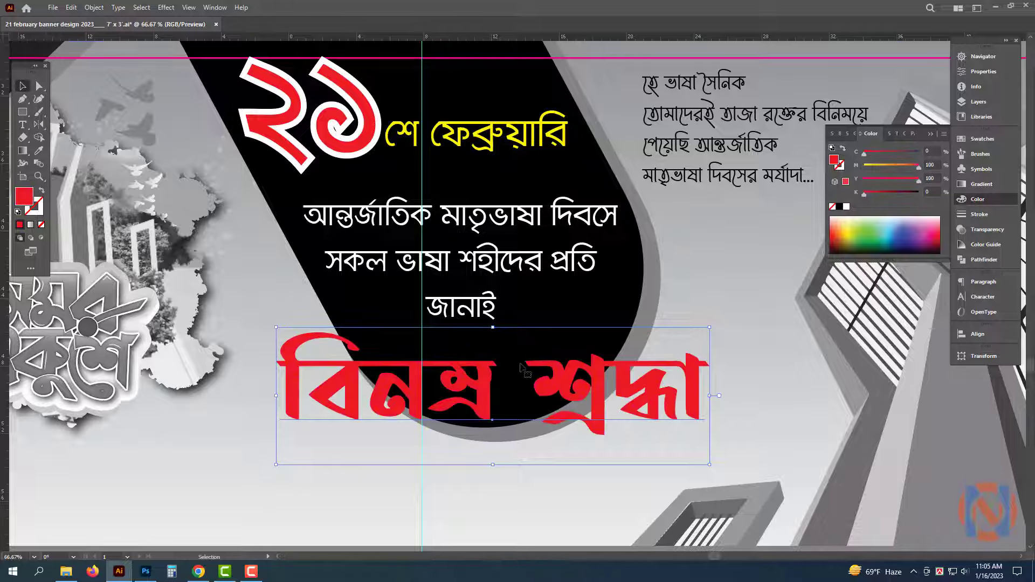
- Enlarge the red বিনম্র শ্রদ্ধা text and adjust its position below the three-line white paragraph
{"action": "scroll", "coordinate": [522, 369], "scroll_direction": "down", "scroll_amount": 3}
{"action": "left_click_drag", "start_coordinate": [657, 383], "coordinate": [693, 391]}
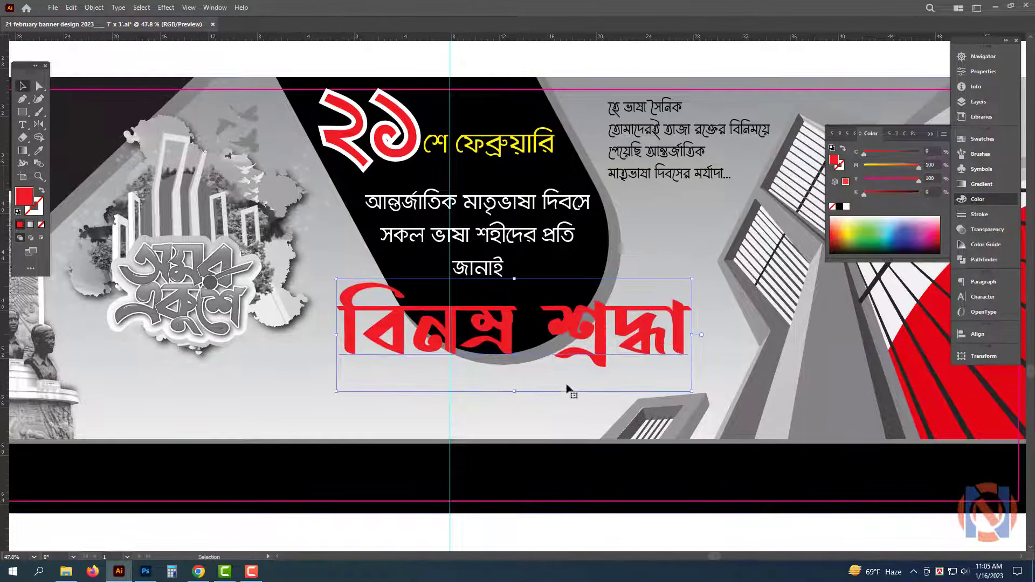
{"action": "left_click_drag", "start_coordinate": [519, 406], "coordinate": [520, 406]}
{"action": "left_click_drag", "start_coordinate": [617, 350], "coordinate": [618, 353]}
{"action": "scroll", "coordinate": [558, 293], "scroll_direction": "up", "scroll_amount": 1}
{"action": "left_click_drag", "start_coordinate": [562, 227], "coordinate": [563, 232]}
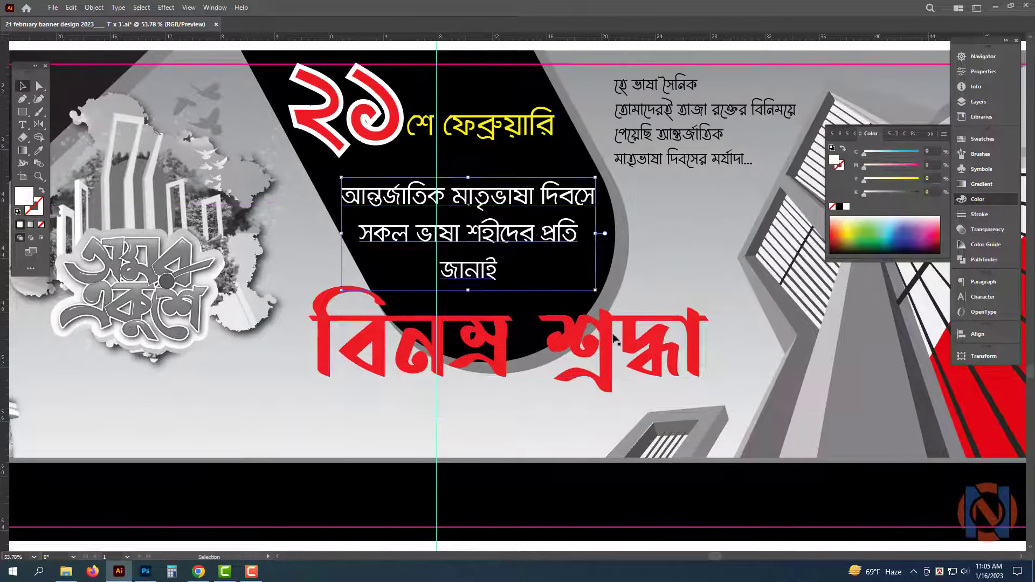
- Apply a black Multiply drop shadow to বিনম্র শ্রদ্ধা with 75% opacity, 0.3 in X and Y offsets and 0.2 in blur
{"action": "left_click", "coordinate": [624, 346]}
{"action": "key", "text": "v"}
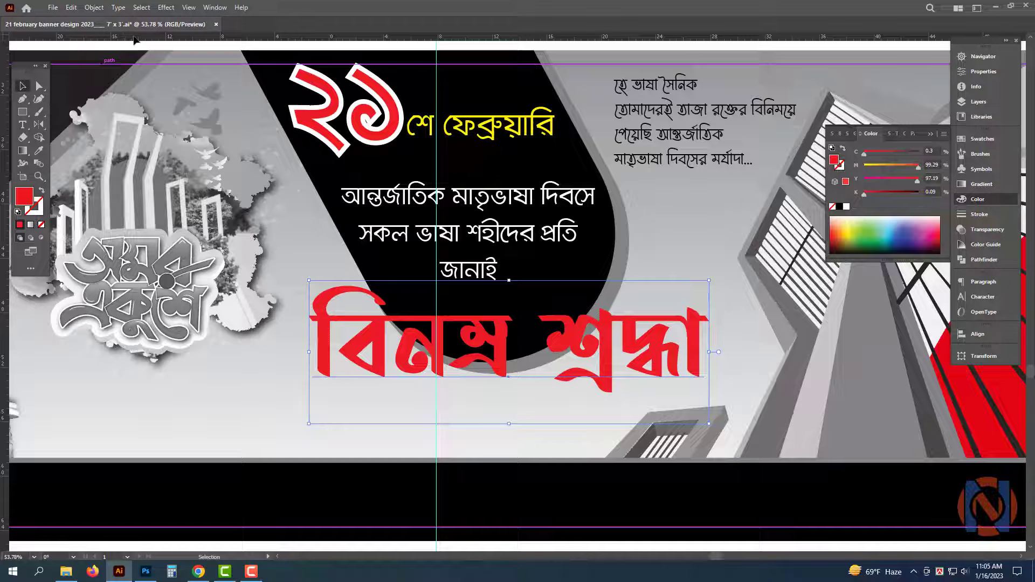
{"action": "left_click", "coordinate": [167, 7]}
{"action": "mouse_move", "coordinate": [216, 130]}
{"action": "left_click", "coordinate": [312, 131]}
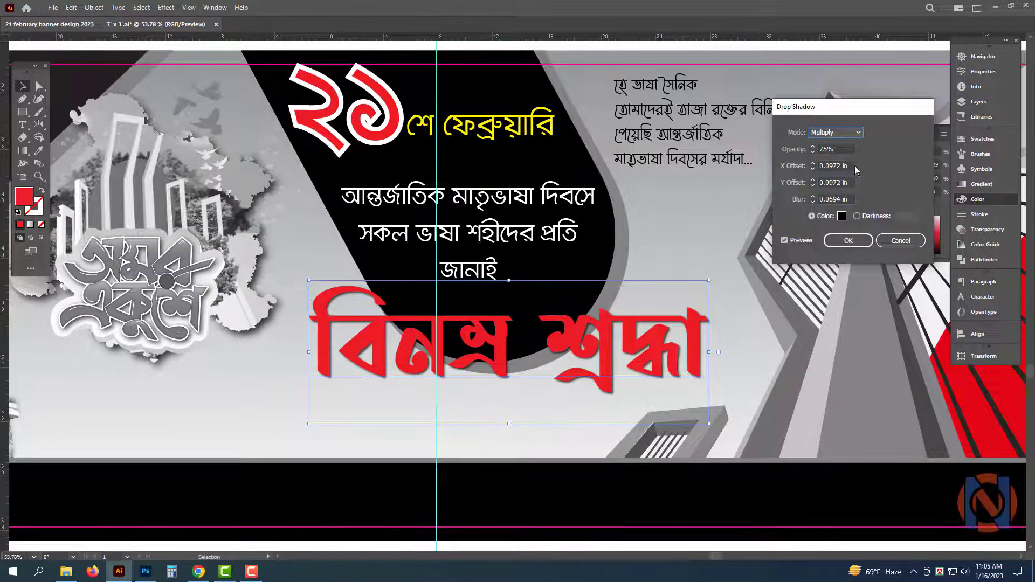
{"action": "left_click", "coordinate": [833, 166]}
{"action": "type", "text": "0.3"}
{"action": "key", "text": "Tab"}
{"action": "type", "text": "0.3"}
{"action": "key", "text": "Tab"}
{"action": "type", "text": ".2"}
{"action": "key", "text": "Tab"}
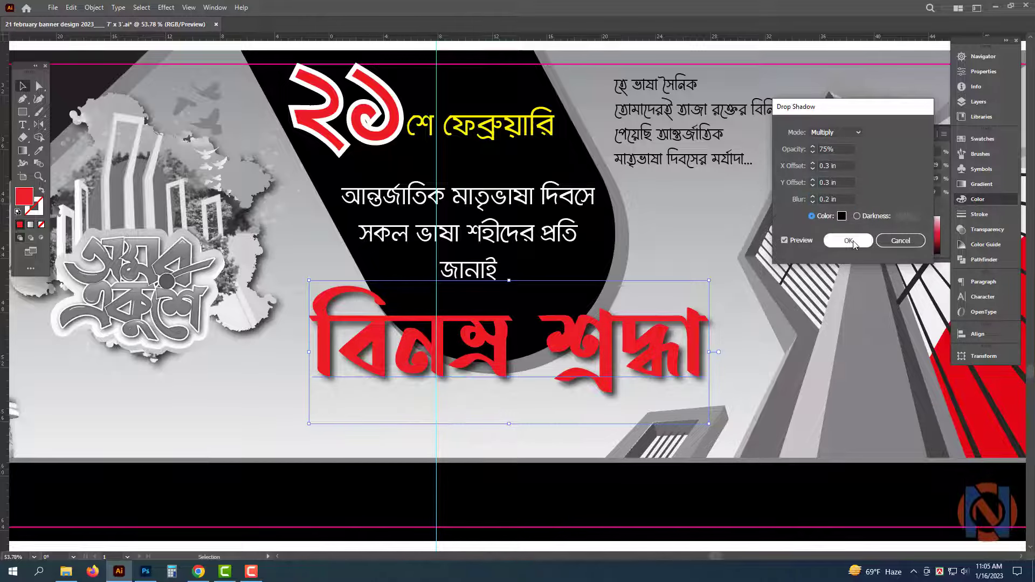
{"action": "left_click", "coordinate": [849, 240]}
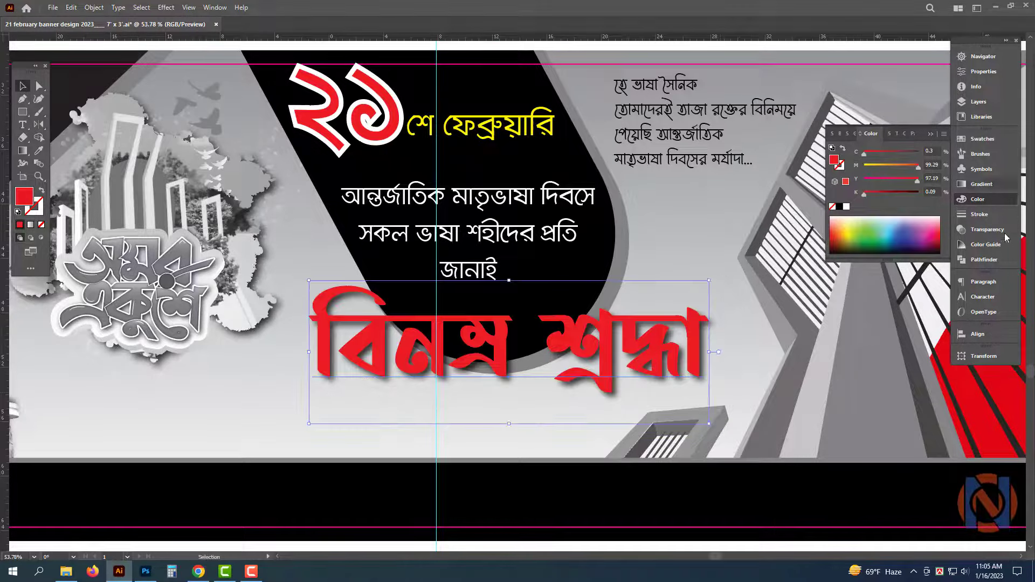
- Copy the red বিনম্র শ্রদ্ধা text and give the original a 30 pt white stroke
{"action": "left_click", "coordinate": [992, 221]}
{"action": "left_click", "coordinate": [886, 151]}
{"action": "key", "text": "ctrl+c"}
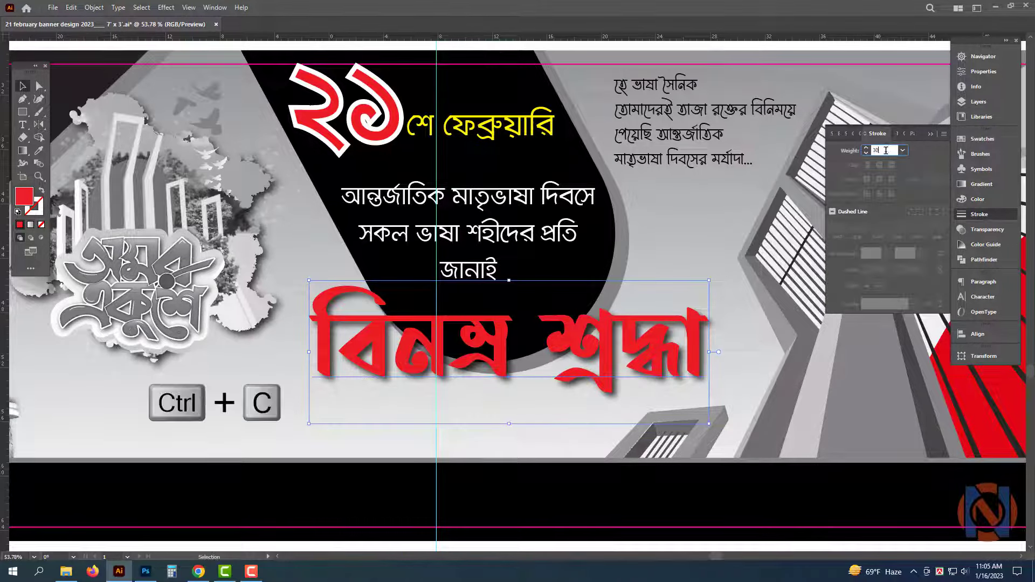
{"action": "type", "text": "30"}
{"action": "key", "text": "Return"}
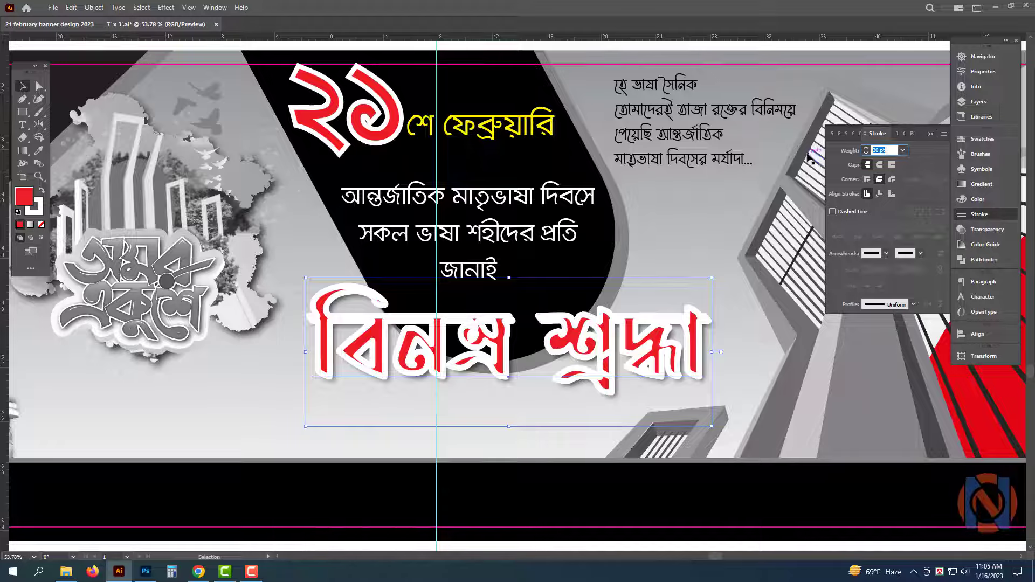
- Reduce the white stroke of বিনম্র শ্রদ্ধা to 20 pt and paste the copied text without stroke in front of it
{"action": "key", "text": "ctrl+f"}
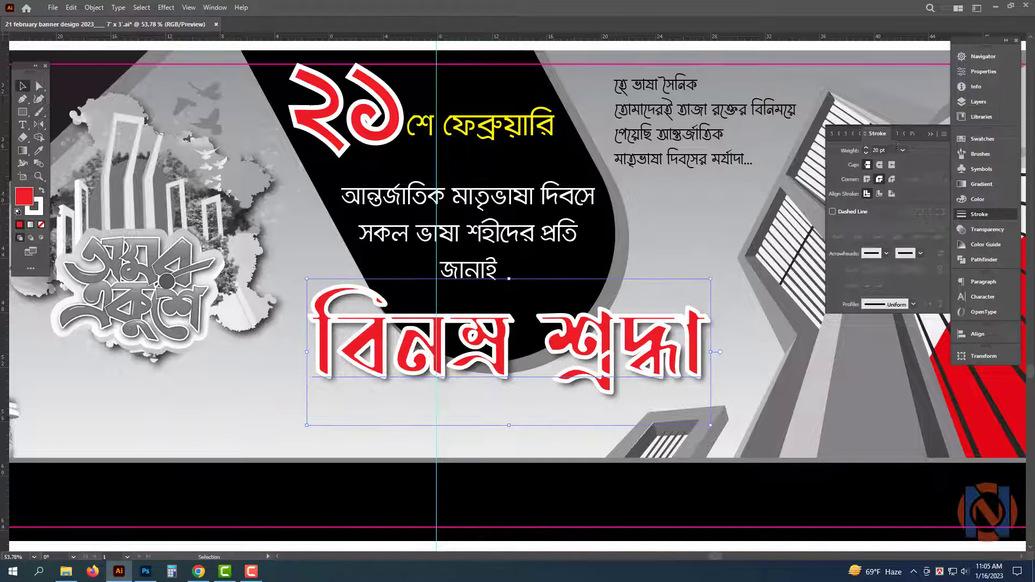
{"action": "left_click", "coordinate": [893, 150]}
{"action": "type", "text": "25"}
{"action": "key", "text": "Return"}
{"action": "key", "text": "ctrl+f"}
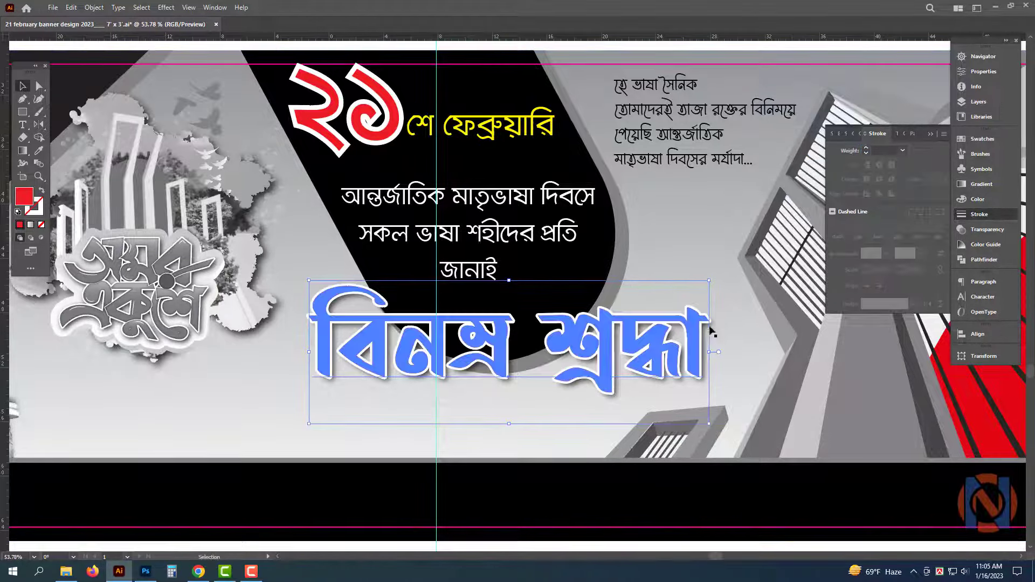
- Place the gray আমার ভাইয়ের রক্তে রাঙানো lettering in the dark upper-left corner of the banner and enlarge it within the margin
{"action": "left_click", "coordinate": [615, 477]}
{"action": "left_click_drag", "start_coordinate": [642, 459], "coordinate": [614, 456]}
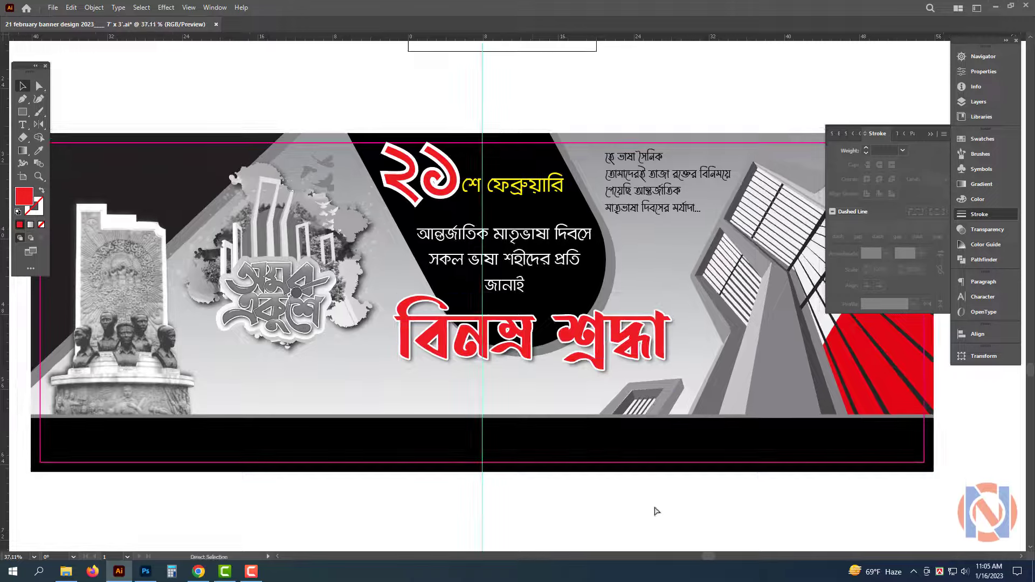
{"action": "key", "text": "Tab"}
{"action": "left_click_drag", "start_coordinate": [633, 498], "coordinate": [620, 500]}
{"action": "left_click_drag", "start_coordinate": [679, 523], "coordinate": [646, 462]}
{"action": "left_click_drag", "start_coordinate": [715, 459], "coordinate": [670, 469]}
{"action": "left_click_drag", "start_coordinate": [667, 156], "coordinate": [696, 205]}
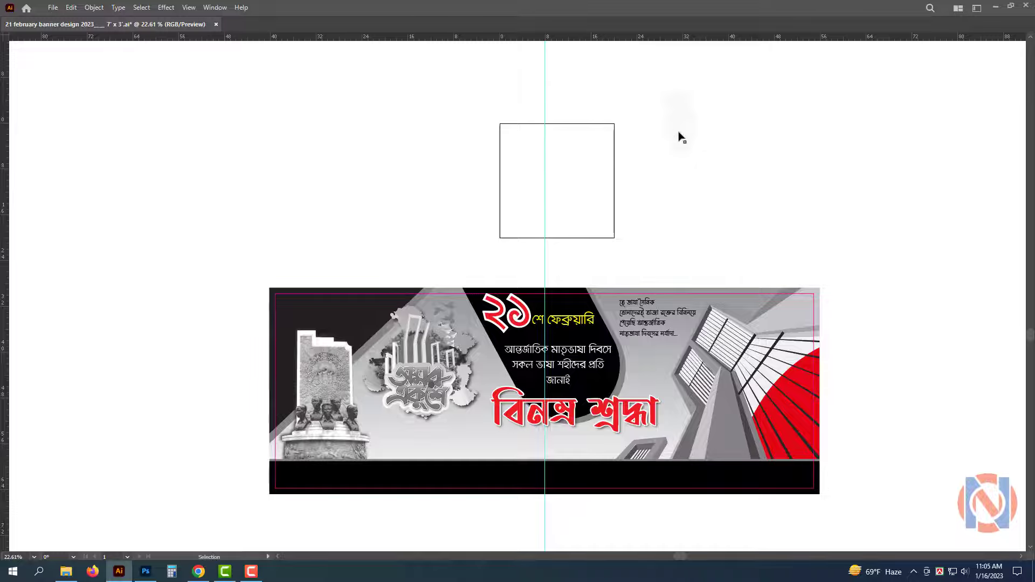
{"action": "left_click_drag", "start_coordinate": [683, 136], "coordinate": [406, 379]}
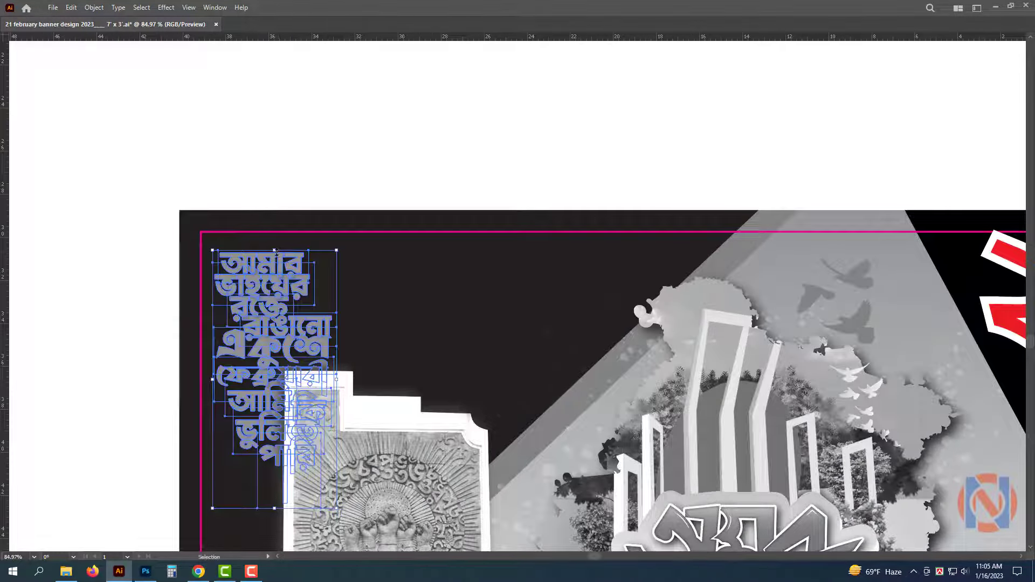
{"action": "left_click_drag", "start_coordinate": [276, 252], "coordinate": [276, 234]}
{"action": "left_click_drag", "start_coordinate": [342, 517], "coordinate": [435, 419]}
{"action": "left_click_drag", "start_coordinate": [274, 331], "coordinate": [182, 223]}
- Scale down the memorial image with the busts and move it right, clear of the gray lettering, with its base on the black strip
{"action": "left_click", "coordinate": [324, 411]}
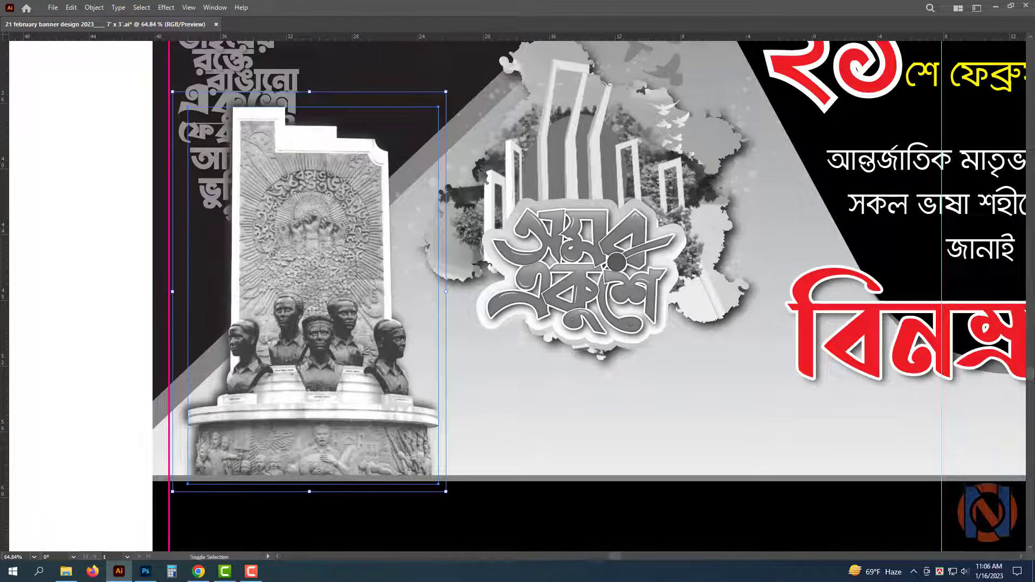
{"action": "left_click_drag", "start_coordinate": [173, 92], "coordinate": [207, 102]}
{"action": "left_click_drag", "start_coordinate": [326, 299], "coordinate": [361, 329]}
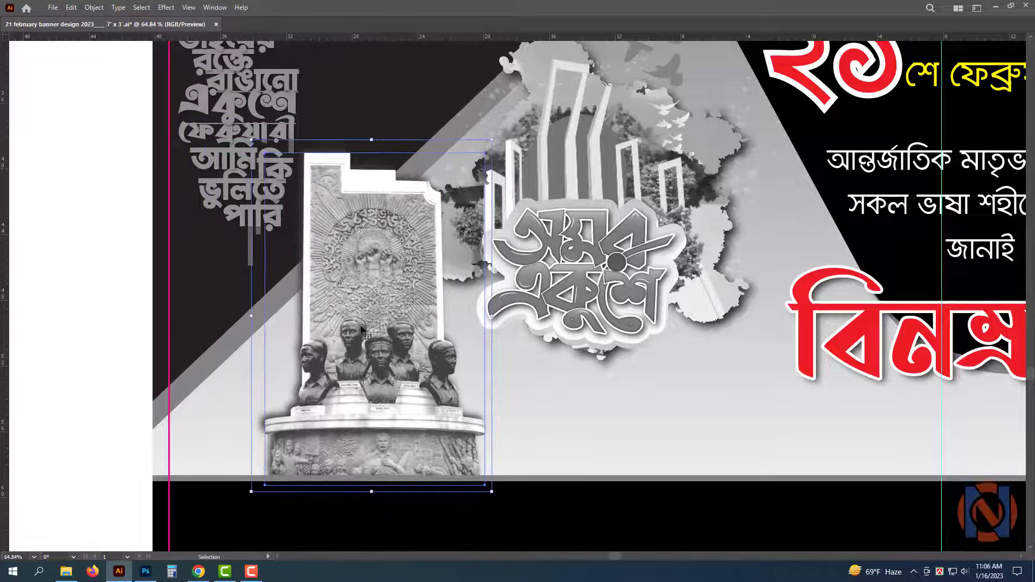
{"action": "left_click_drag", "start_coordinate": [526, 160], "coordinate": [500, 138]}
{"action": "left_click_drag", "start_coordinate": [451, 258], "coordinate": [318, 283]}
{"action": "left_click", "coordinate": [290, 307]}
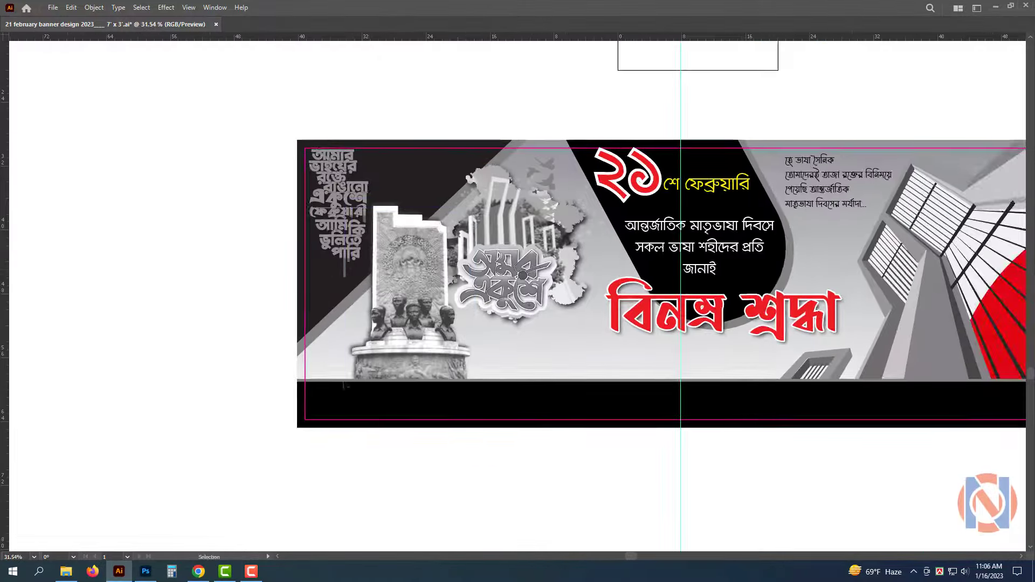
- Set the fill of the আমার ভাইয়ের রক্তে রাঙানো lettering to white
{"action": "left_click_drag", "start_coordinate": [652, 517], "coordinate": [534, 520]}
{"action": "left_click_drag", "start_coordinate": [184, 196], "coordinate": [316, 301]}
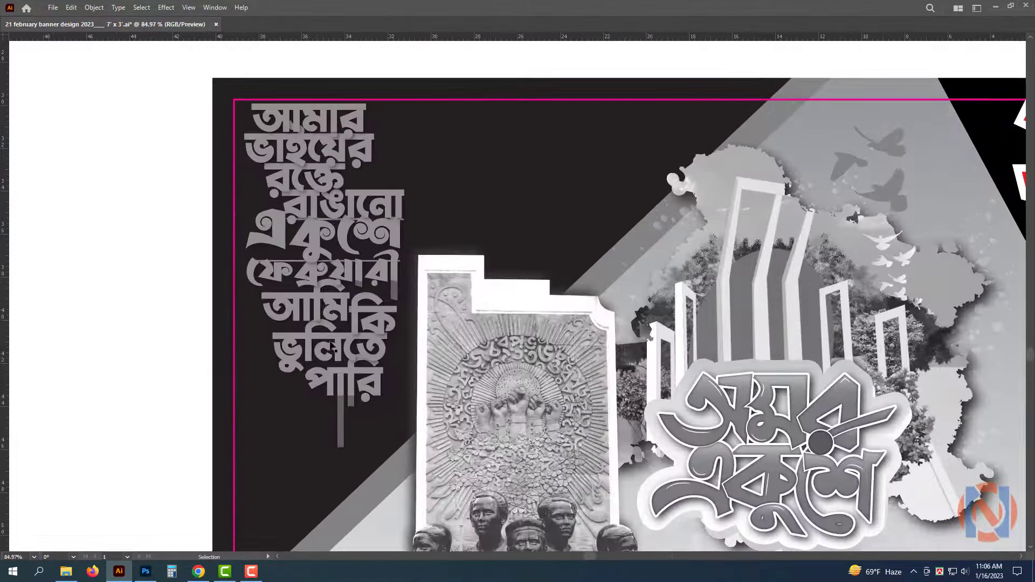
{"action": "left_click", "coordinate": [324, 213]}
{"action": "key", "text": "Tab"}
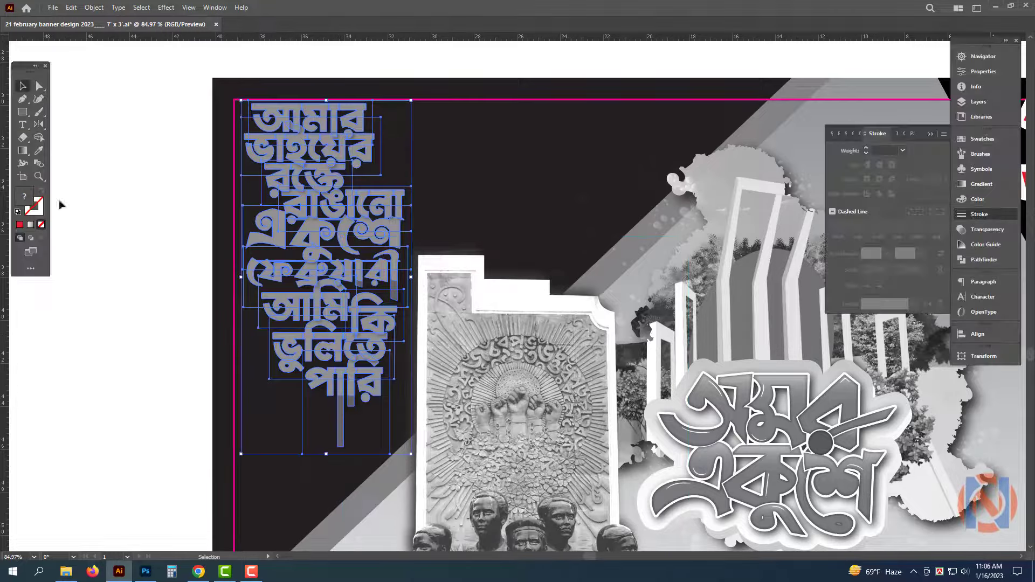
{"action": "left_click", "coordinate": [978, 199]}
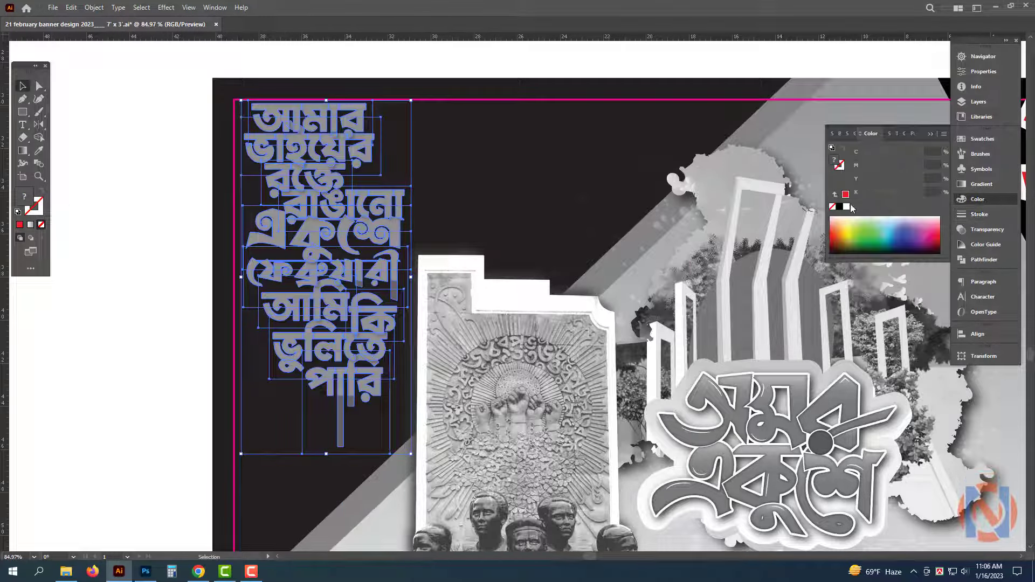
{"action": "left_click", "coordinate": [846, 208]}
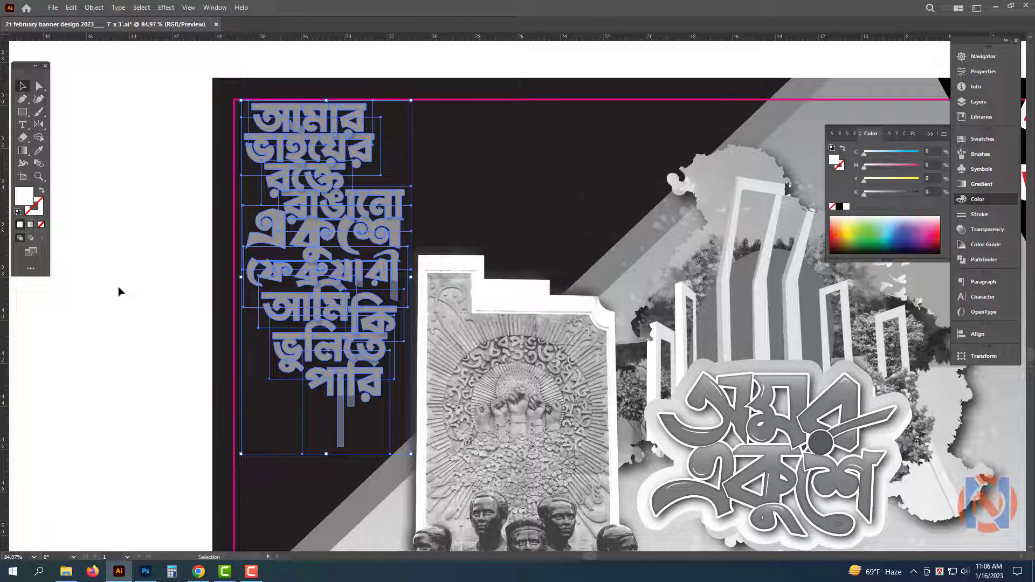
{"action": "left_click", "coordinate": [75, 371]}
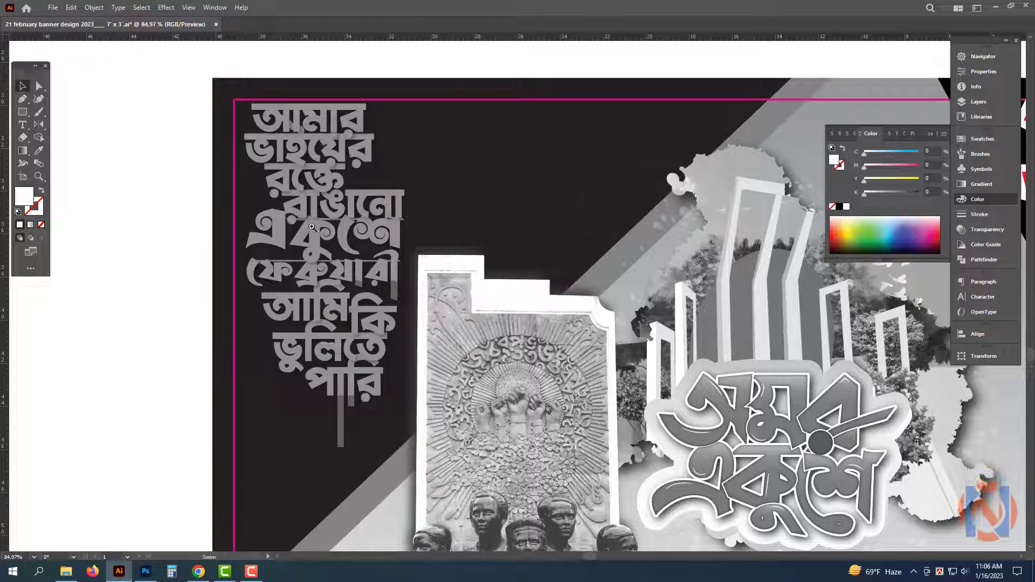
- Examine the whole banner layout with the panels and guides hidden
{"action": "left_click_drag", "start_coordinate": [315, 224], "coordinate": [179, 227]}
{"action": "left_click_drag", "start_coordinate": [453, 276], "coordinate": [269, 248]}
{"action": "scroll", "coordinate": [274, 261], "scroll_direction": "down", "scroll_amount": 2}
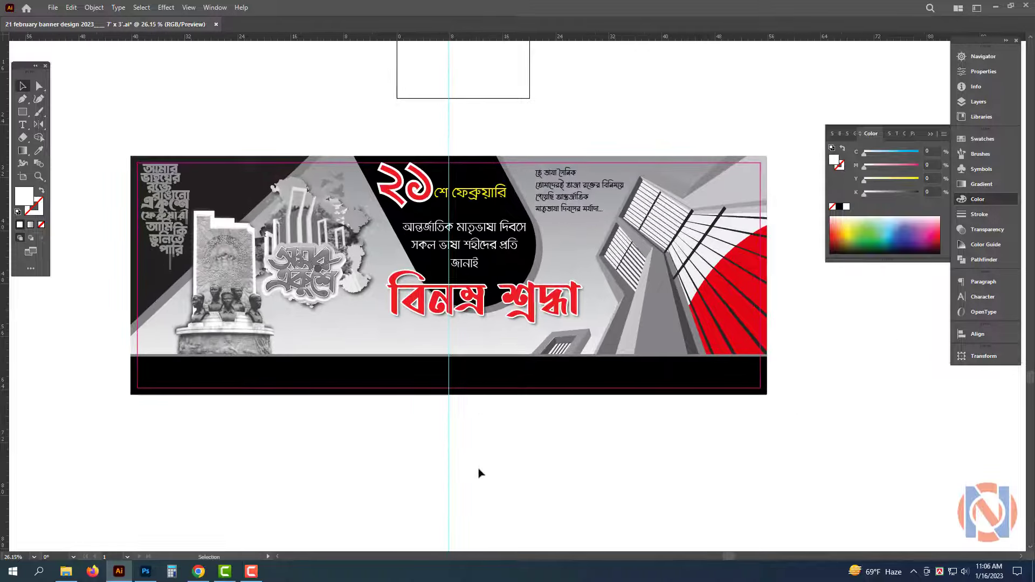
{"action": "left_click_drag", "start_coordinate": [330, 416], "coordinate": [355, 434]}
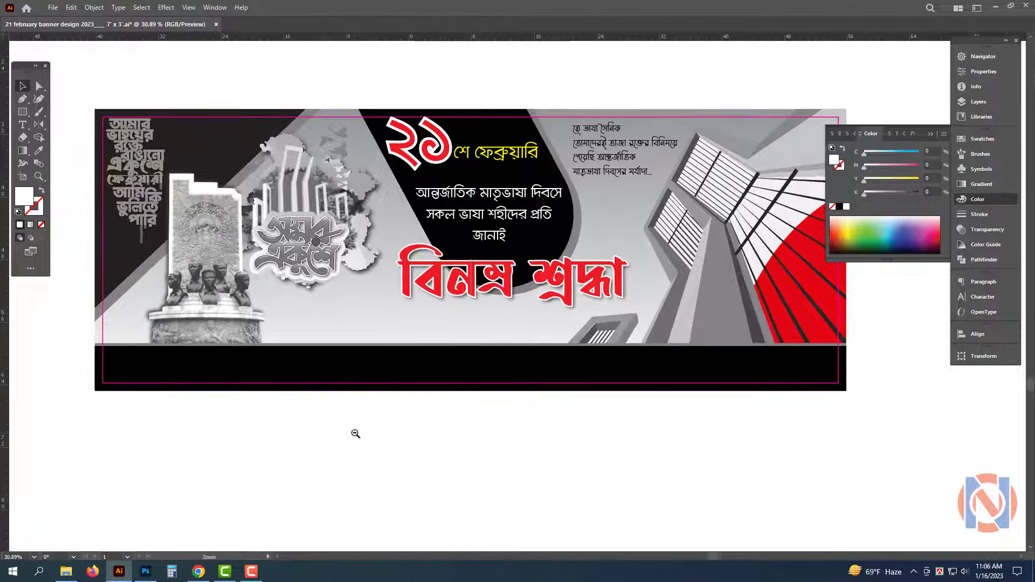
{"action": "key", "text": "Tab"}
{"action": "key", "text": "ctrl+semicolon"}
{"action": "scroll", "coordinate": [370, 437], "scroll_direction": "up", "scroll_amount": 1}
{"action": "scroll", "coordinate": [574, 229], "scroll_direction": "left", "scroll_amount": 1}
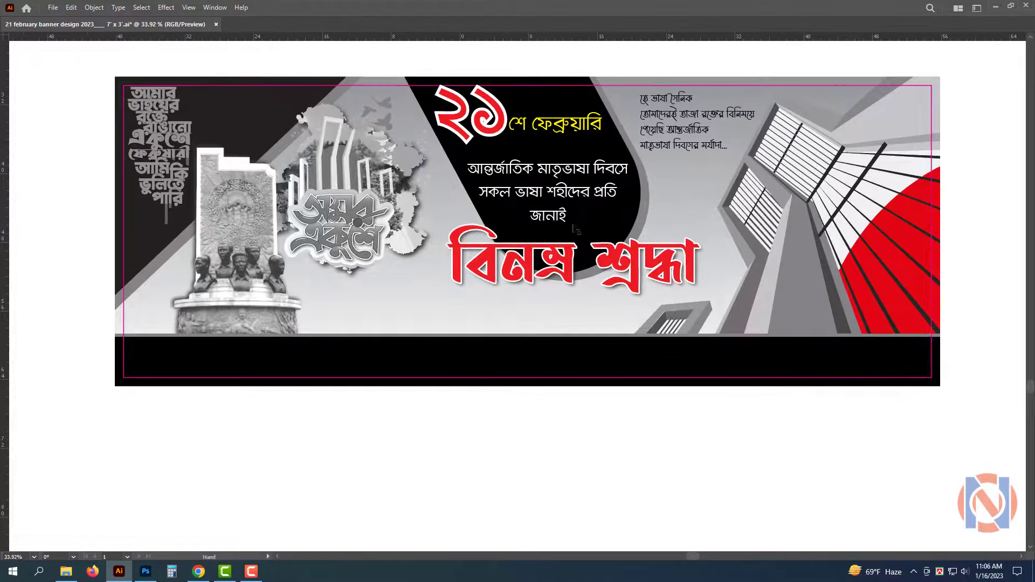
- Duplicate the yellow শে ফেব্রুয়ারি text onto the middle of the black bottom strip and replace its wording with শুভেচ্ছানে
{"action": "left_click_drag", "start_coordinate": [575, 130], "coordinate": [591, 360], "text": "alt"}
{"action": "key", "text": "ctrl+semicolon"}
{"action": "double_click", "coordinate": [564, 363]}
{"action": "key", "text": "ctrl+a"}
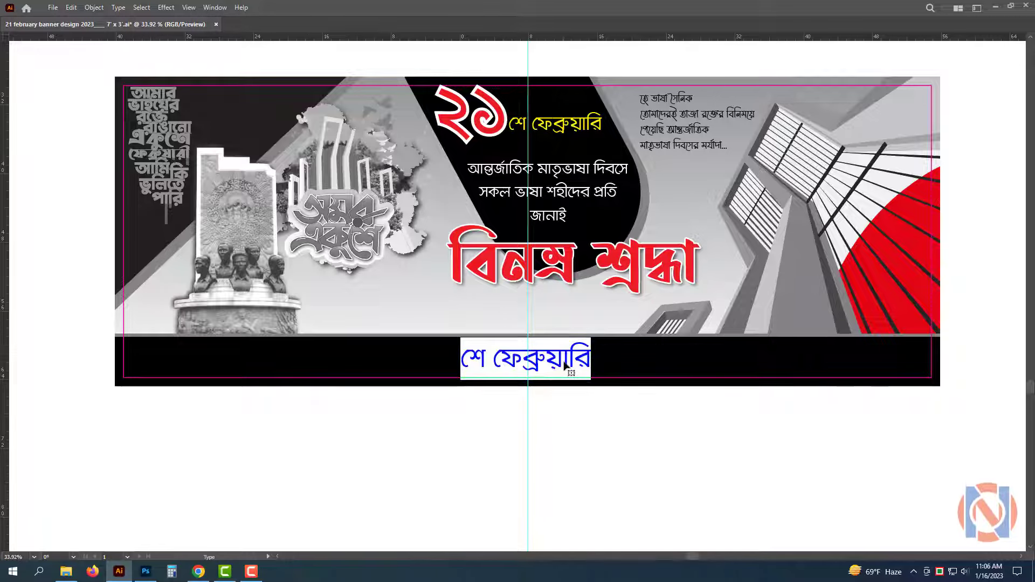
{"action": "type", "text": "শু"}
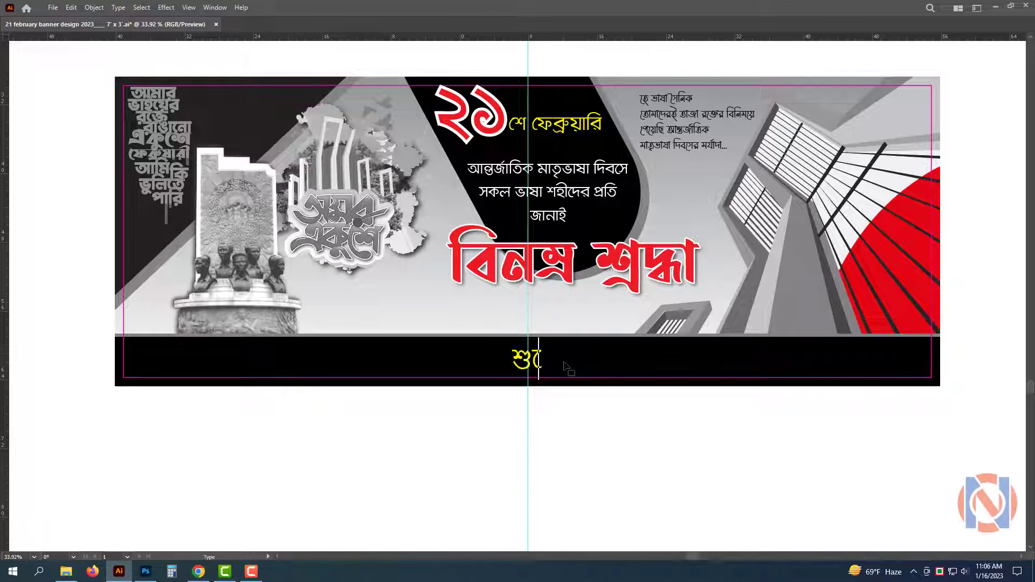
{"action": "type", "text": "ভেচ্ছানে"}
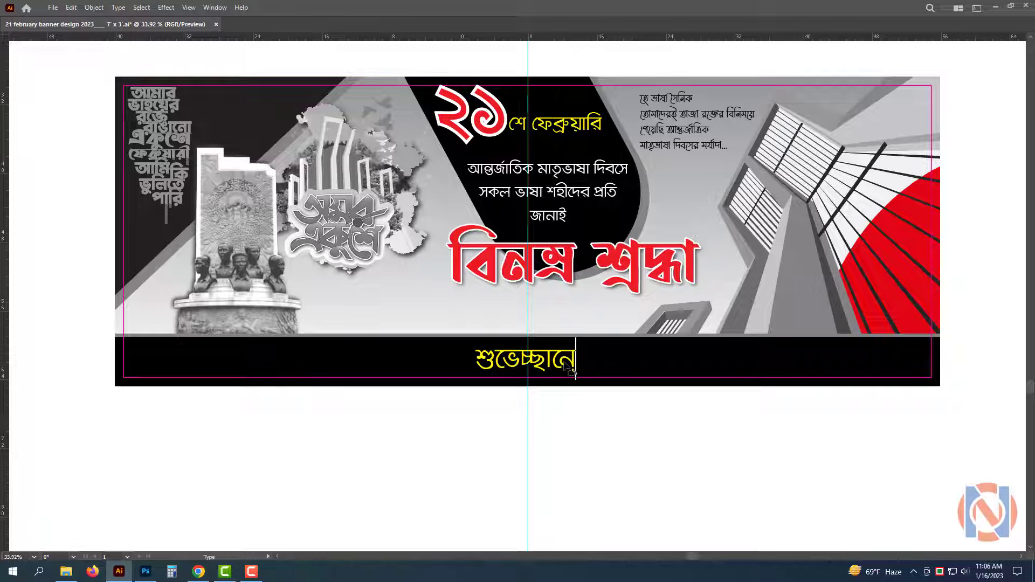